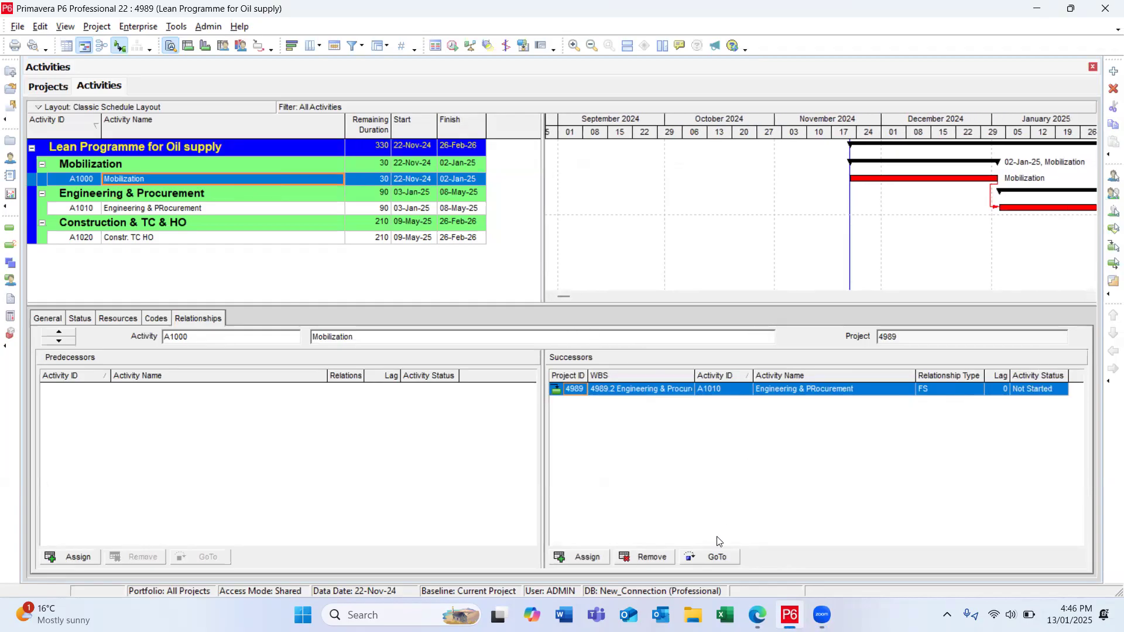
Step: Rename project 4989 under Oil & Gas Projects as "Infrastructure works in City"
click(118, 150)
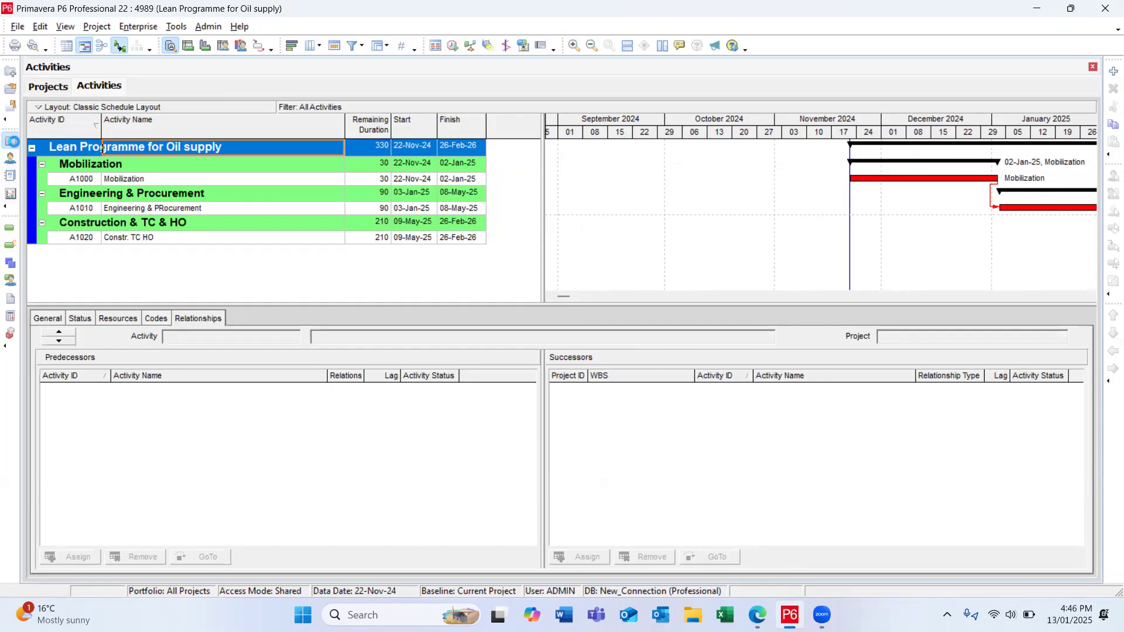
click(11, 142)
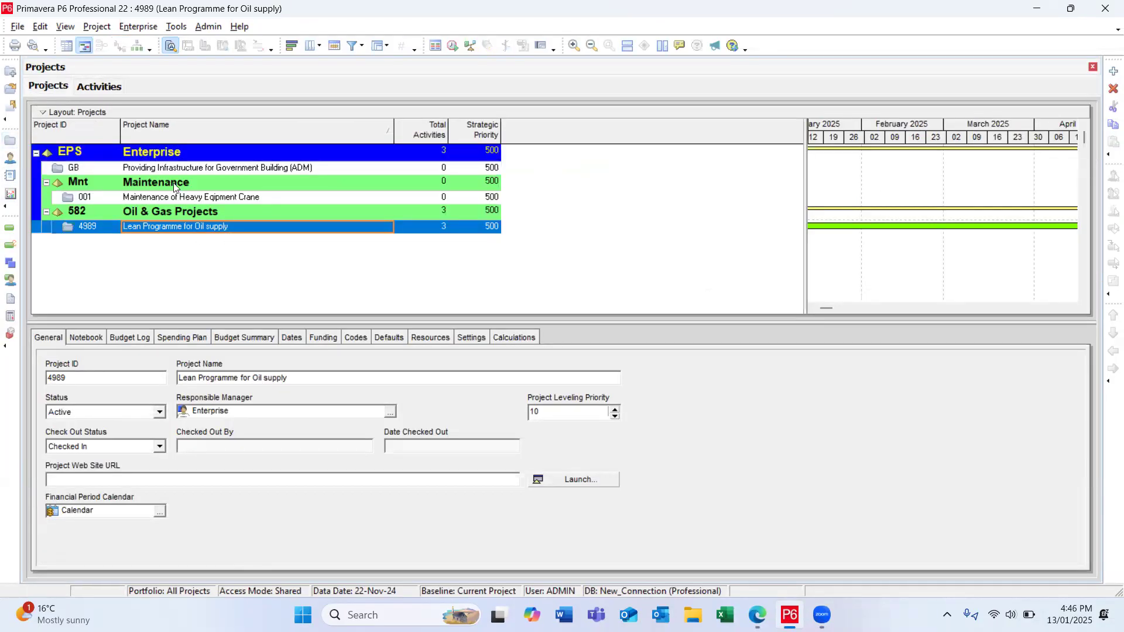
click(241, 229)
drag(241, 229, 2, 214)
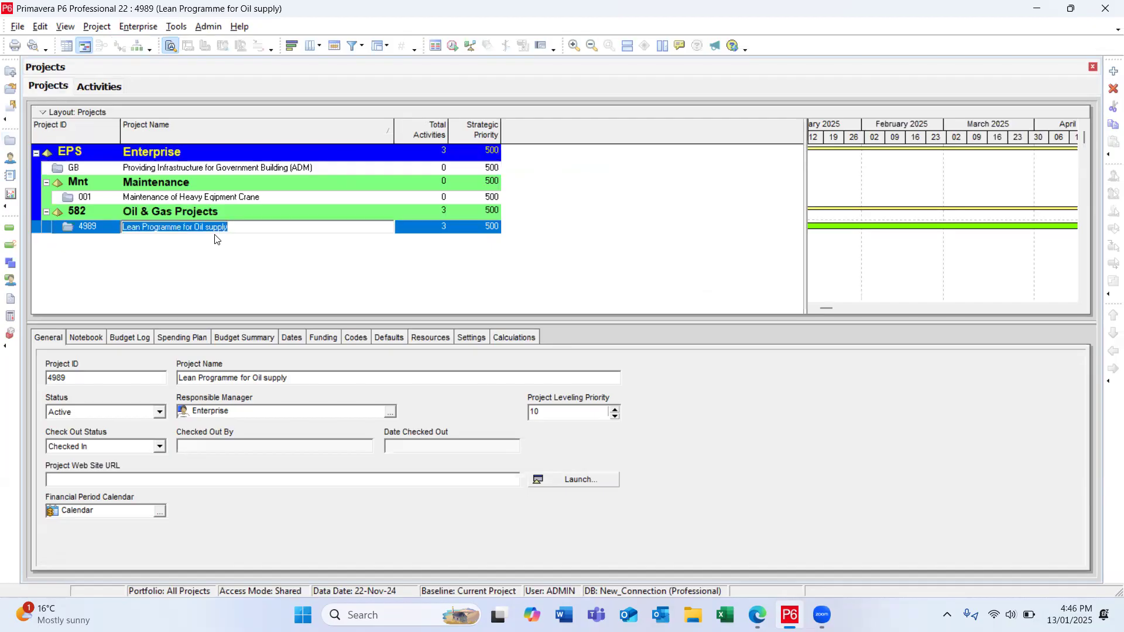
key(Delete)
text(Infra)
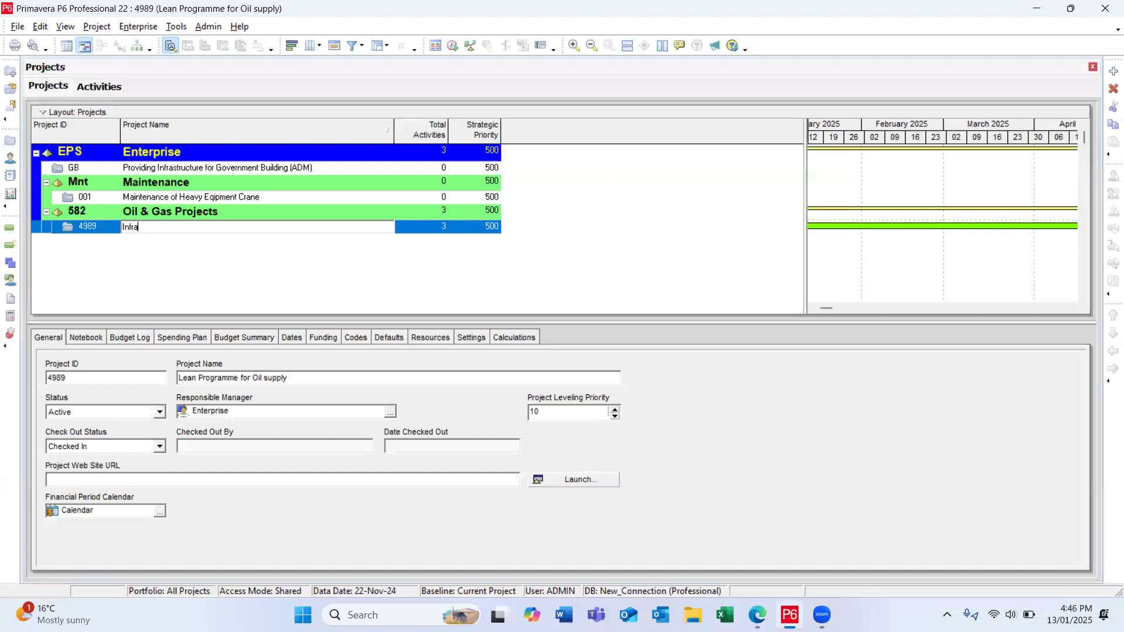
text(structure works in City)
key(Return)
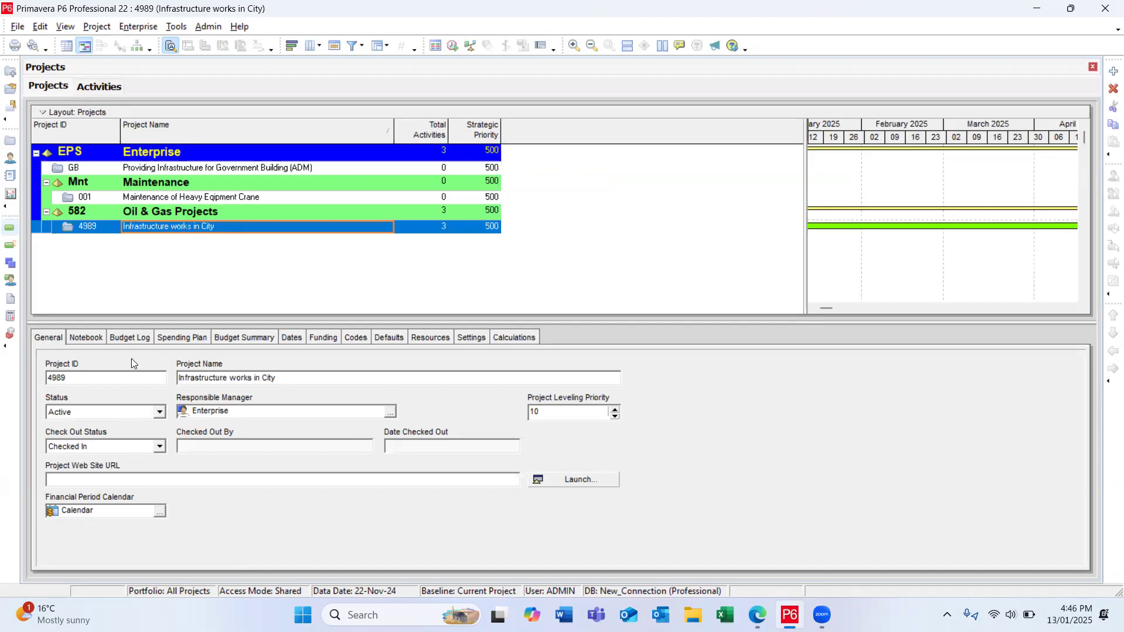
Step: Check the project's schedule dates and return to its activities
click(291, 338)
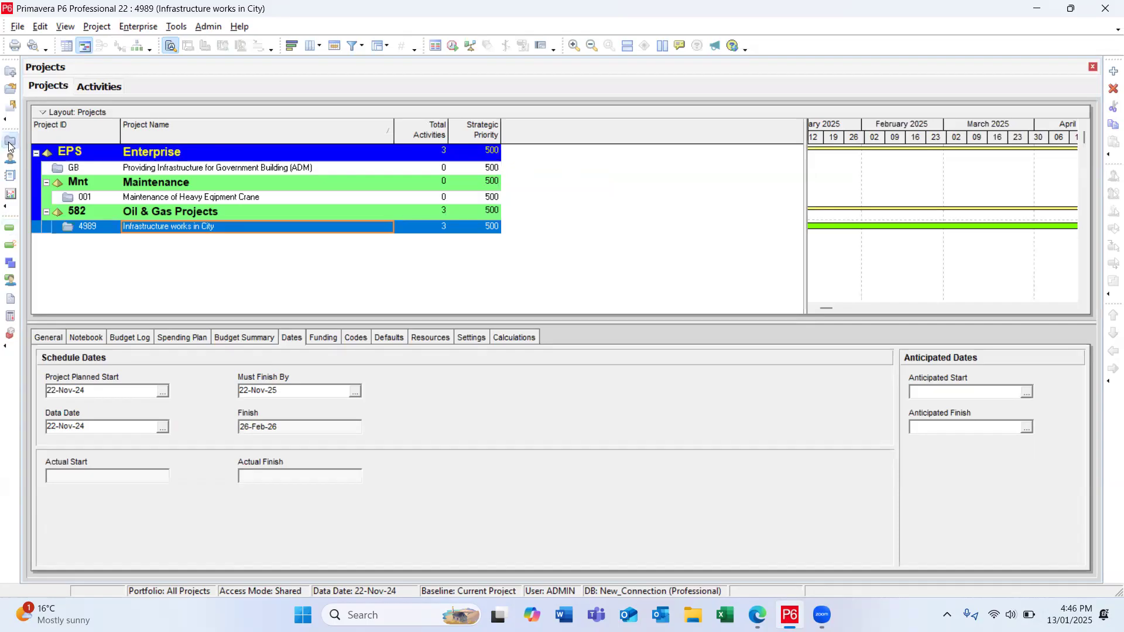
click(9, 227)
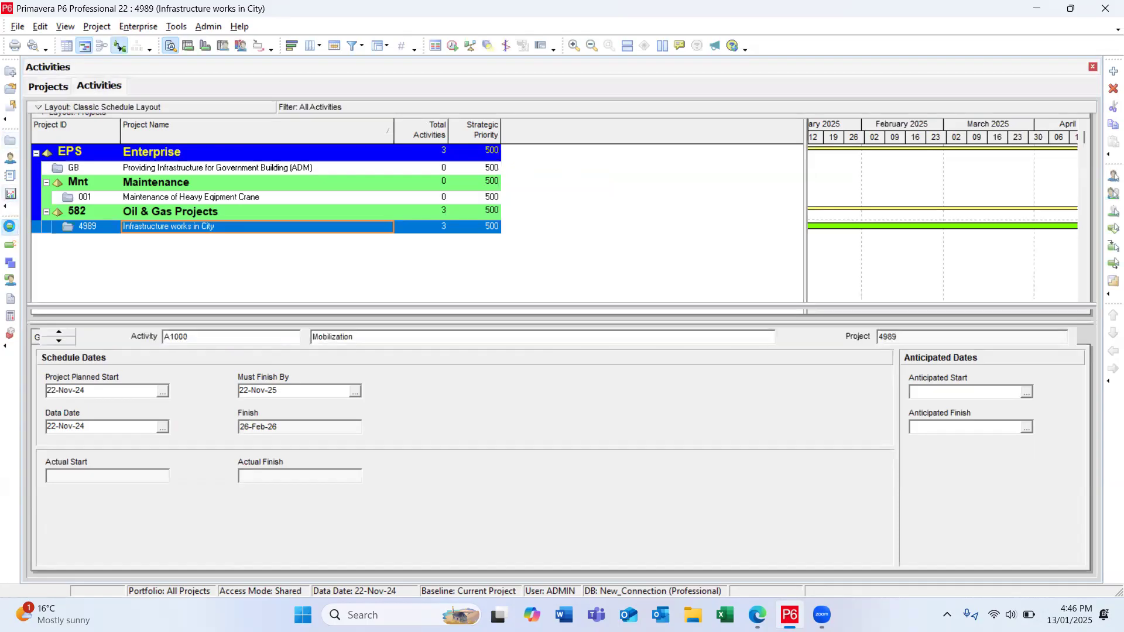
Step: In the project's WBS, shorten the name of element 4989.2 to "Engineering"
click(9, 263)
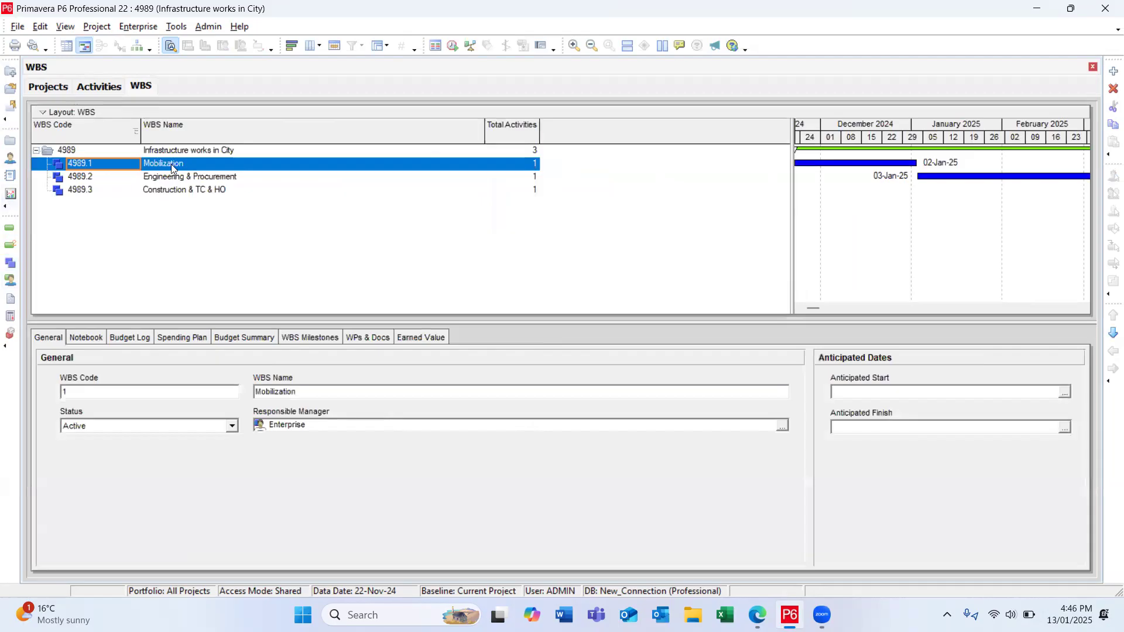
click(179, 178)
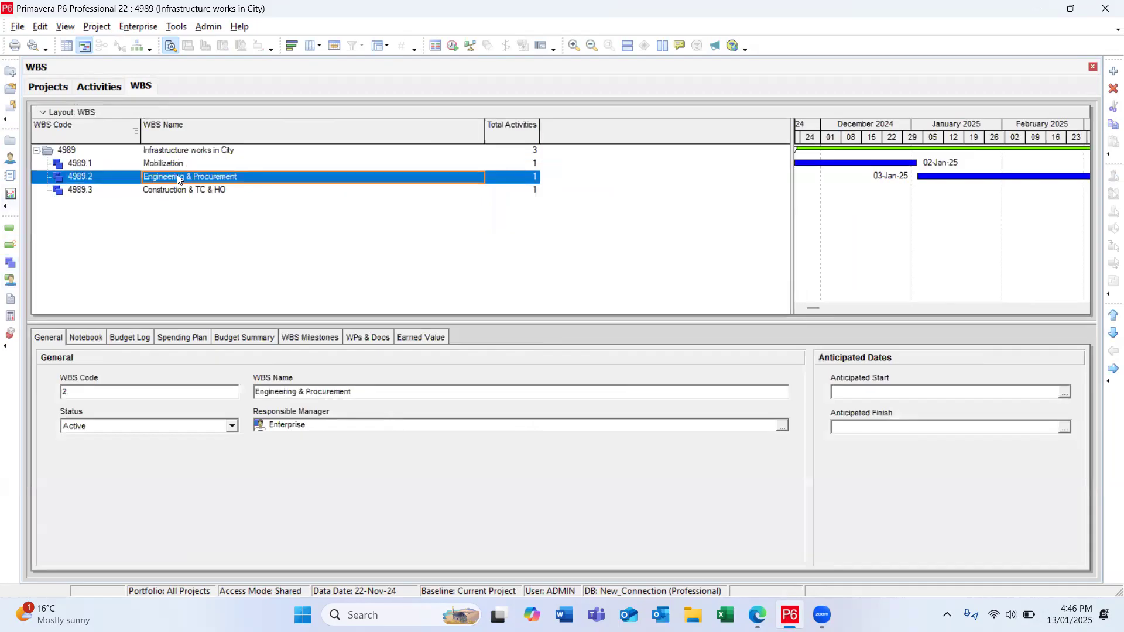
click(179, 178)
drag(237, 177, 186, 185)
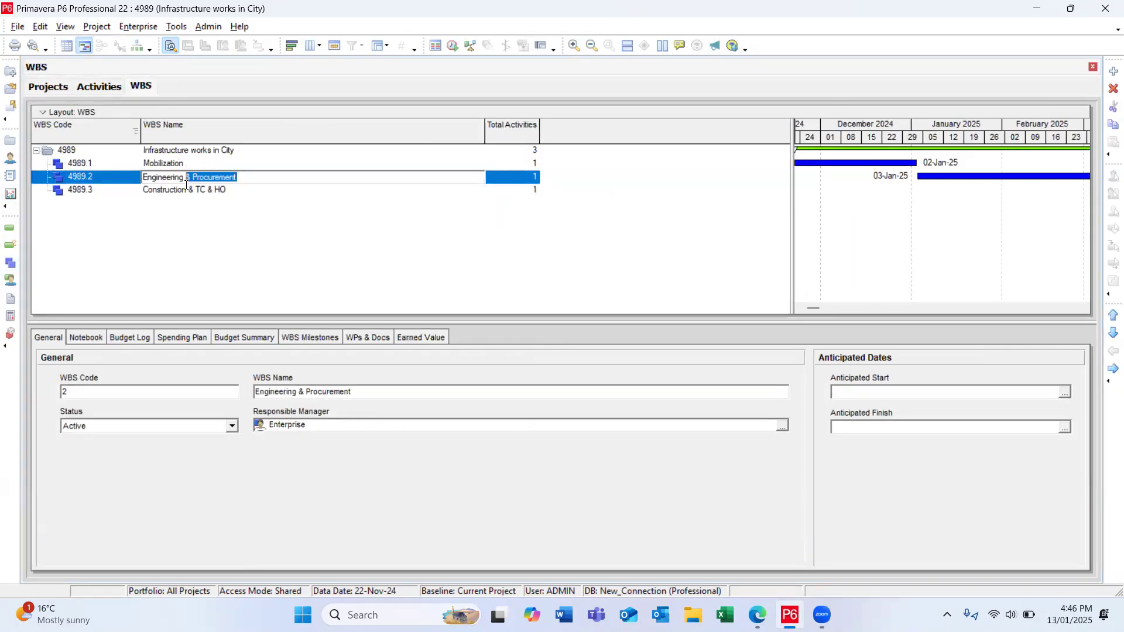
key(BackSpace)
key(Return)
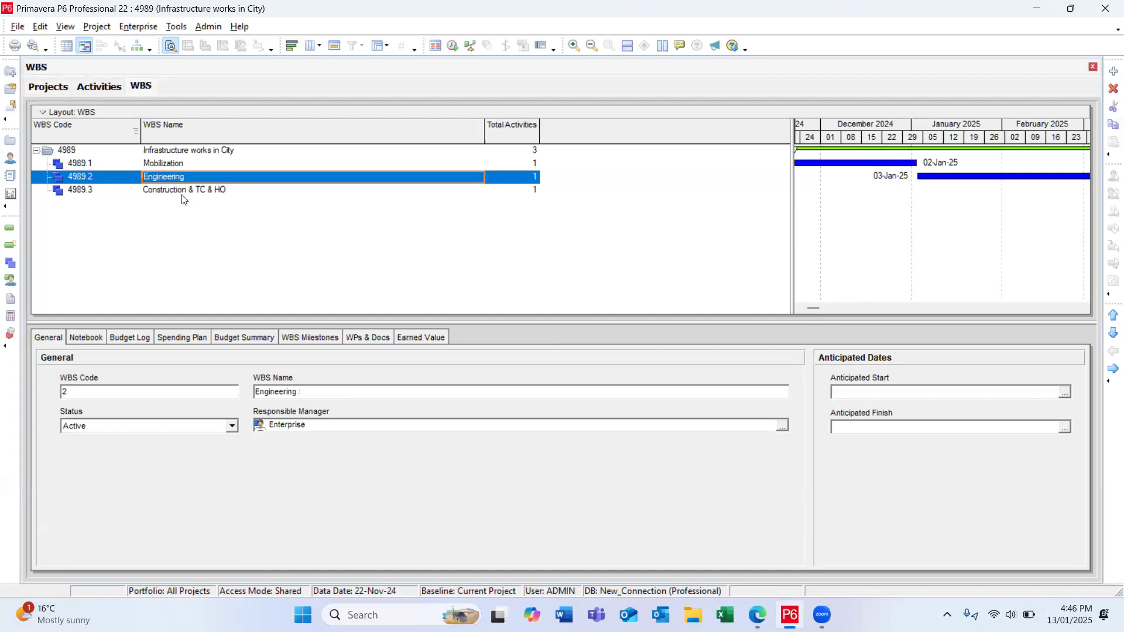
Step: Rename WBS element 4989.3 as "Procurement"
click(182, 195)
click(232, 193)
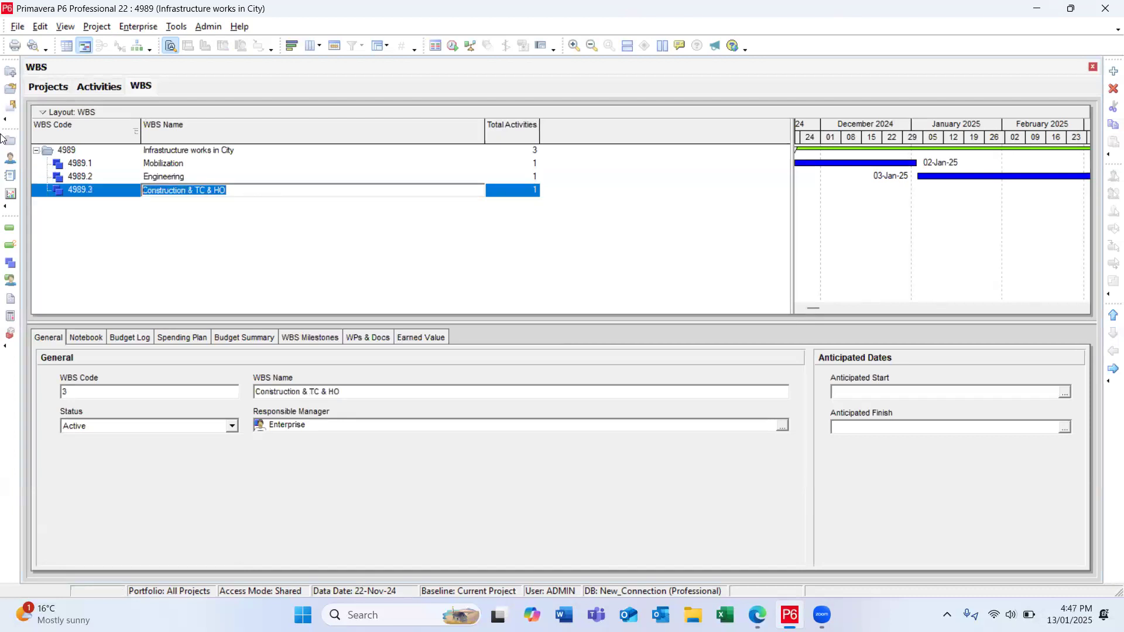
text(Pr)
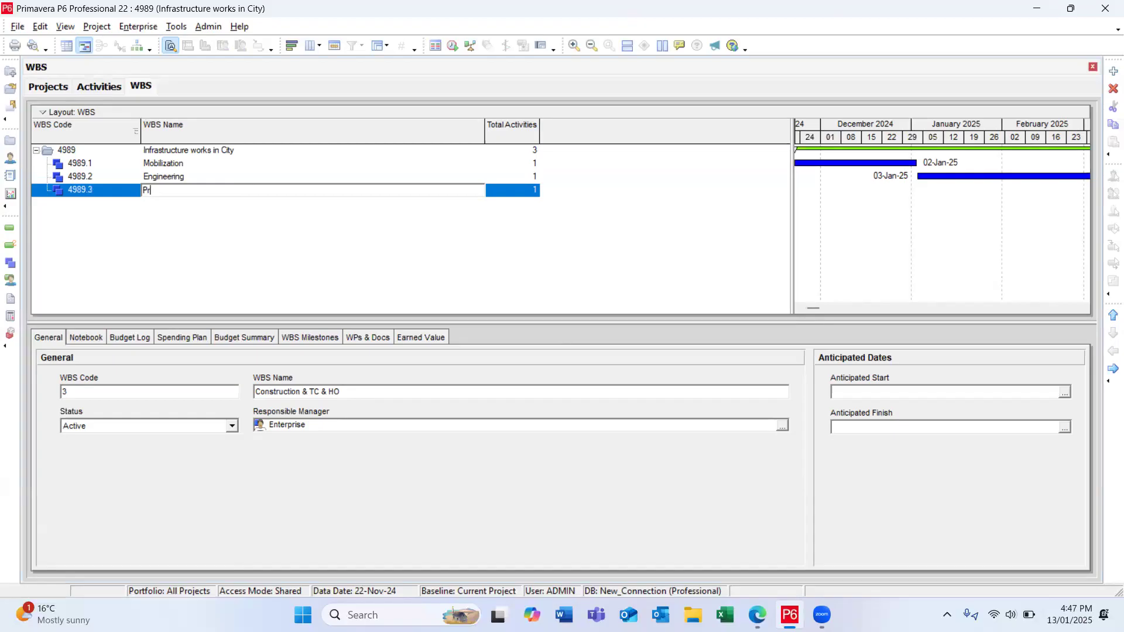
text(icurement)
key(Return)
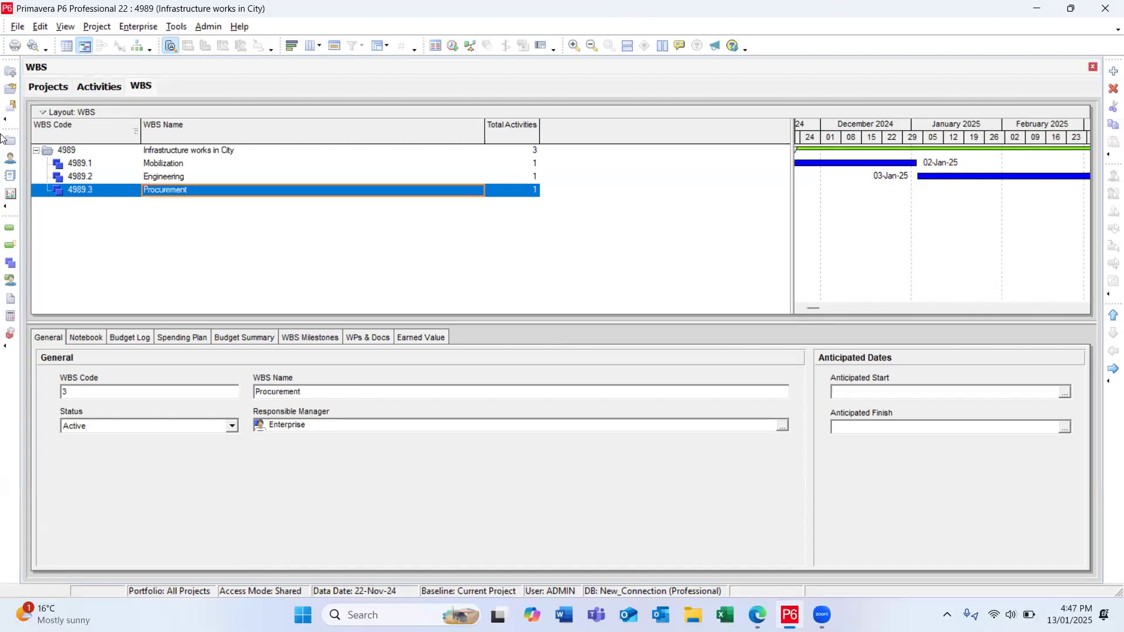
Step: Add a WBS element after Procurement, raise it to the same level, and name it "Construction"
click(1113, 71)
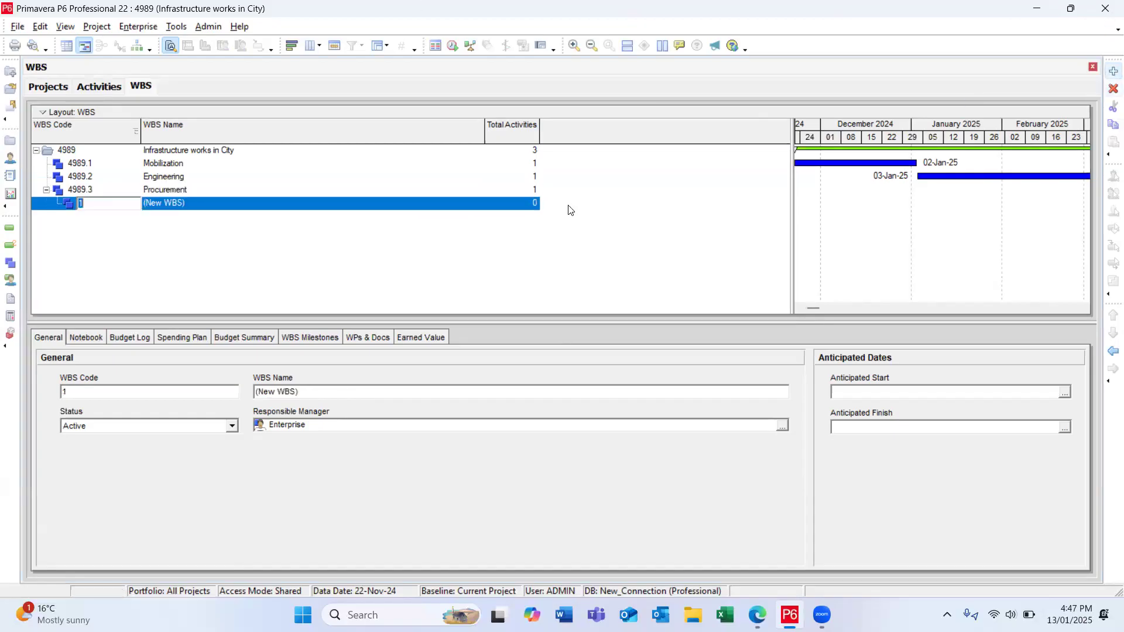
click(1112, 352)
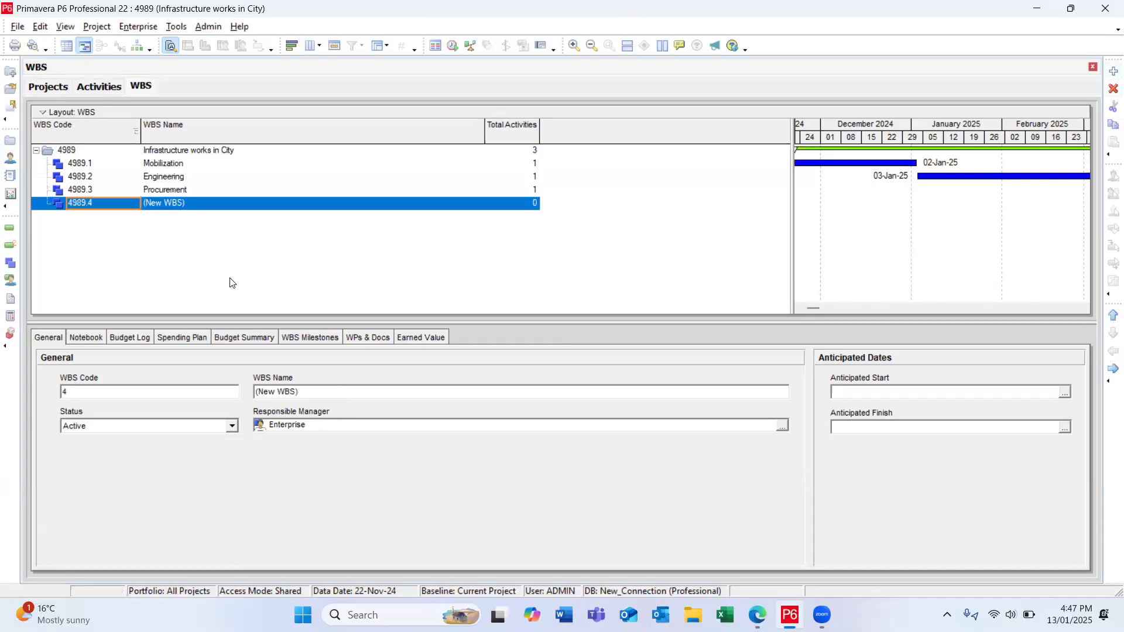
click(196, 204)
key(ctrl+a)
key(BackSpace)
text(Construction)
key(Return)
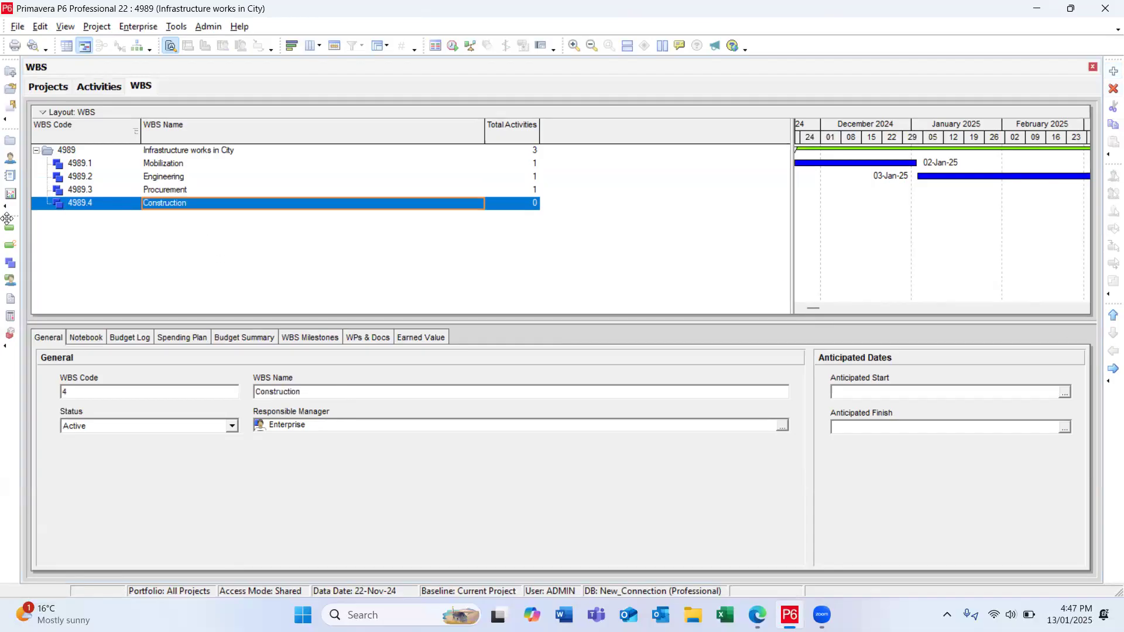
Step: Add a WBS element after Construction at the same level and name it "Testing & Commissioning"
click(1111, 71)
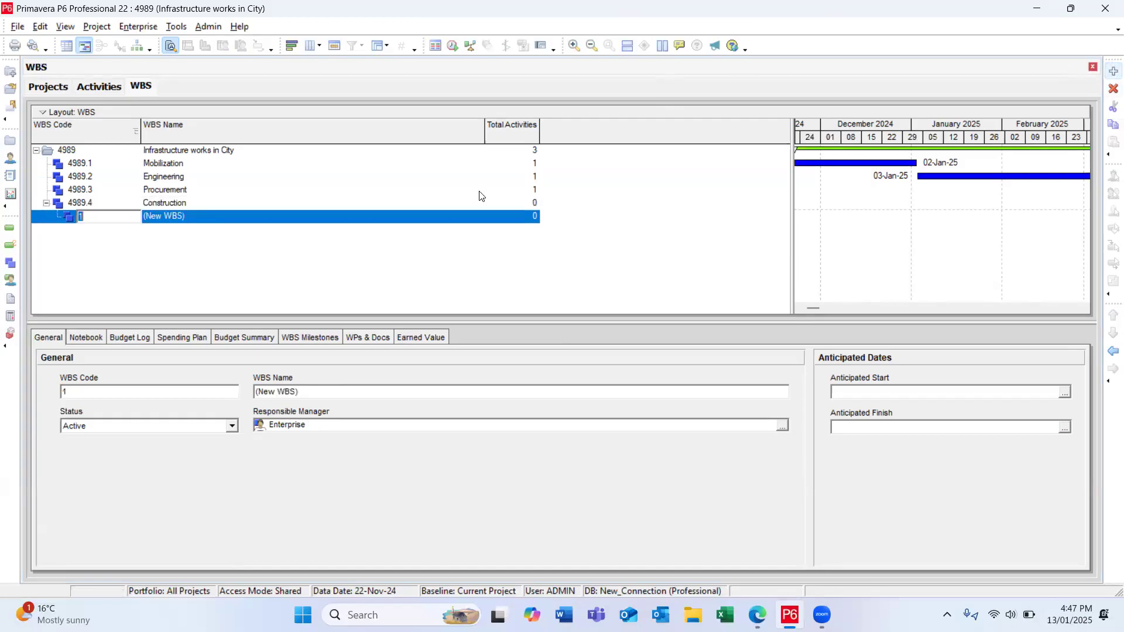
click(1111, 353)
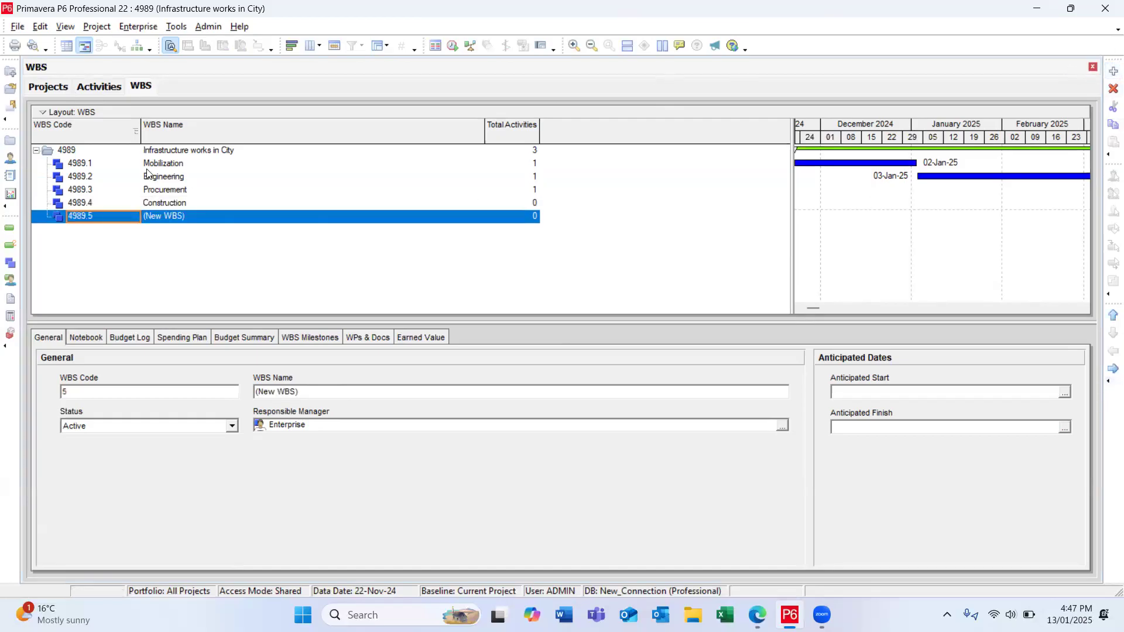
click(204, 218)
text(Test)
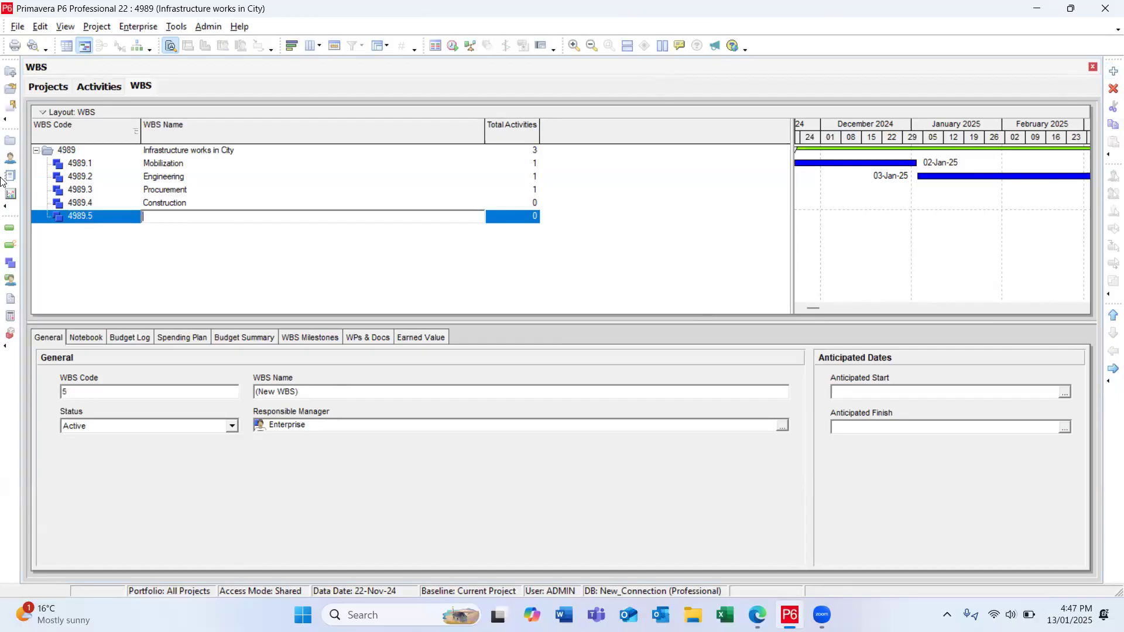
text(ing & Commissioning)
key(Return)
Step: Add a WBS element after Testing & Commissioning at the same level and name it "Handing Over"
click(1113, 71)
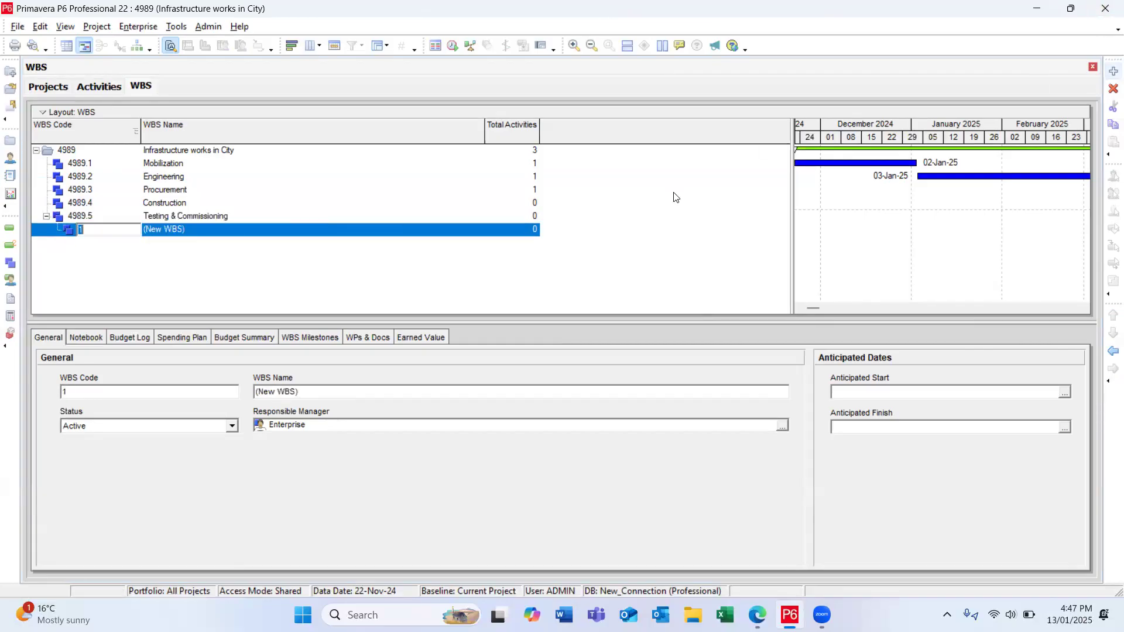
click(1113, 351)
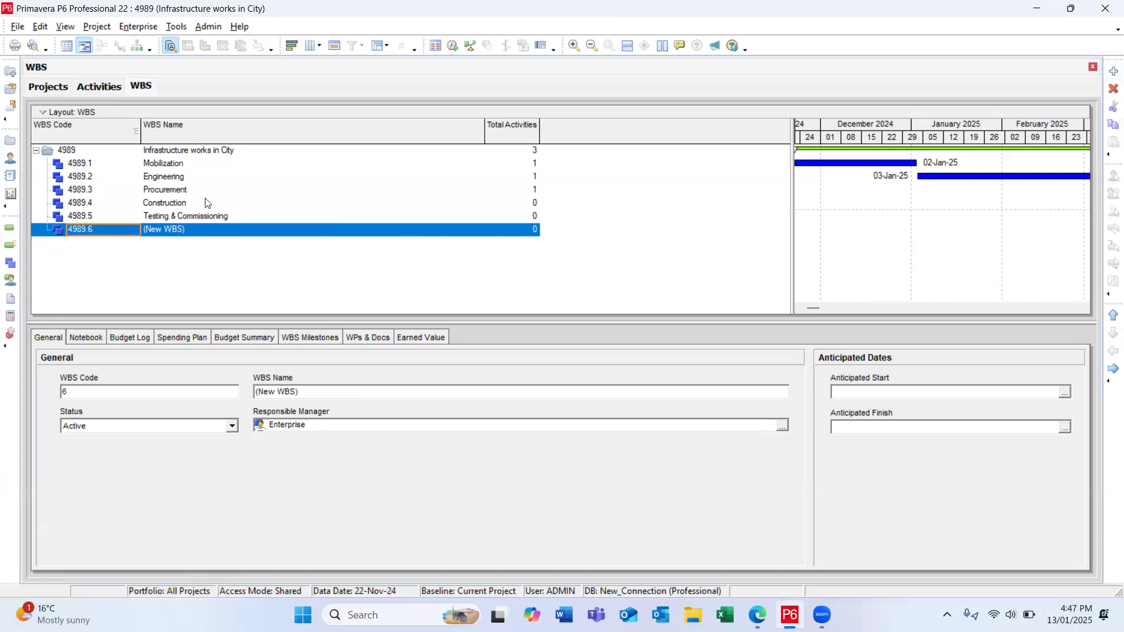
click(219, 229)
text(Handin)
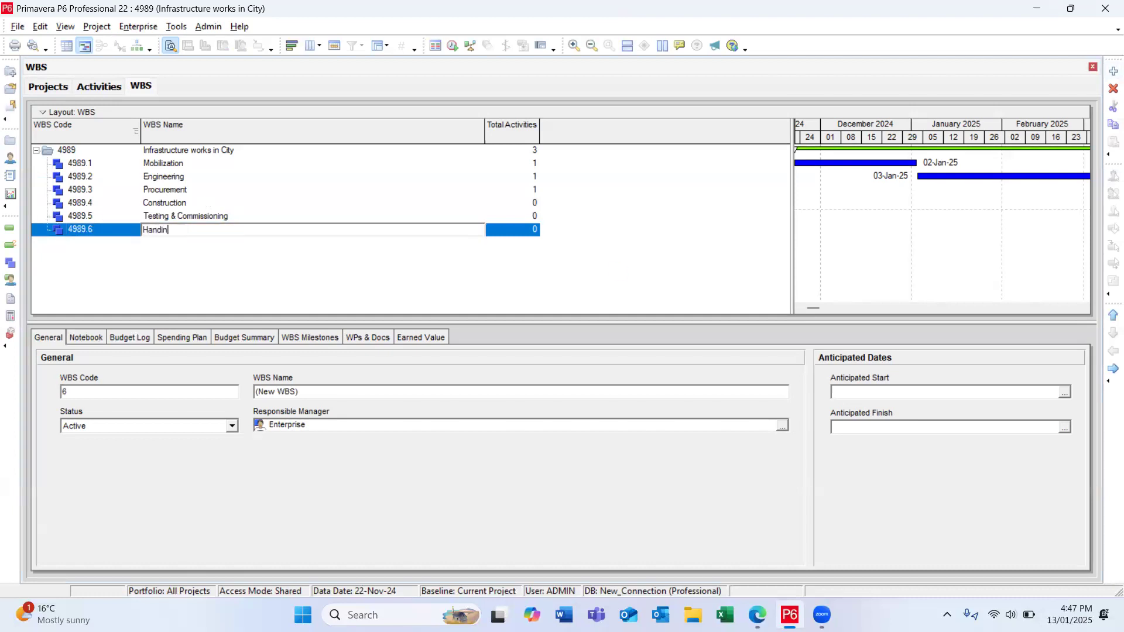
text(g Over)
key(Return)
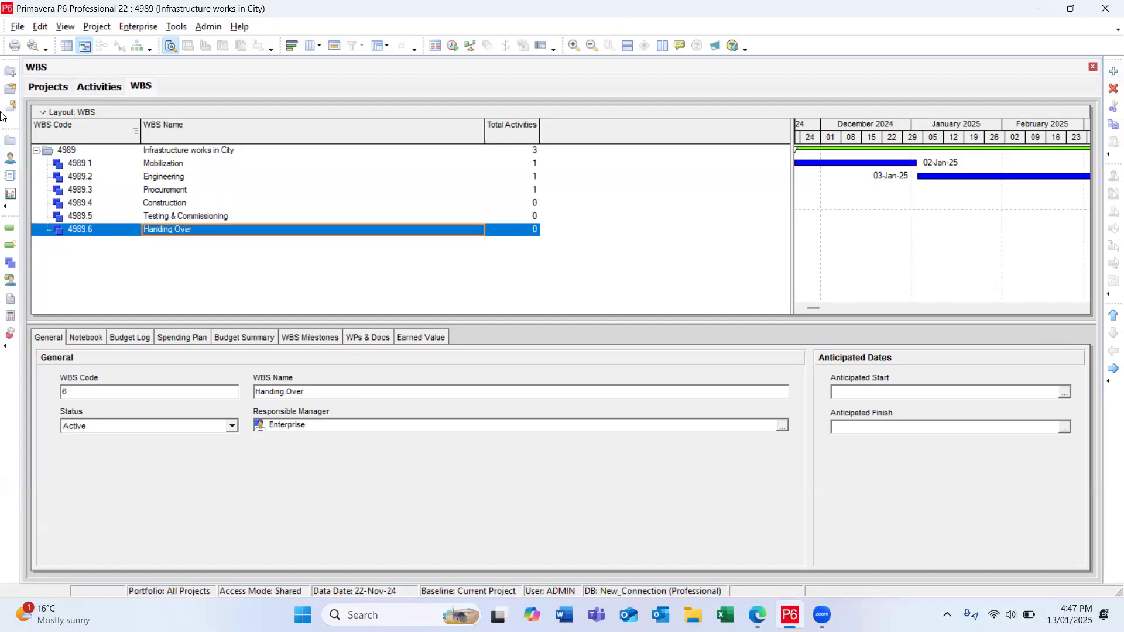
Step: Review the project's WBS elements in order, from Mobilization through Handing Over
click(167, 154)
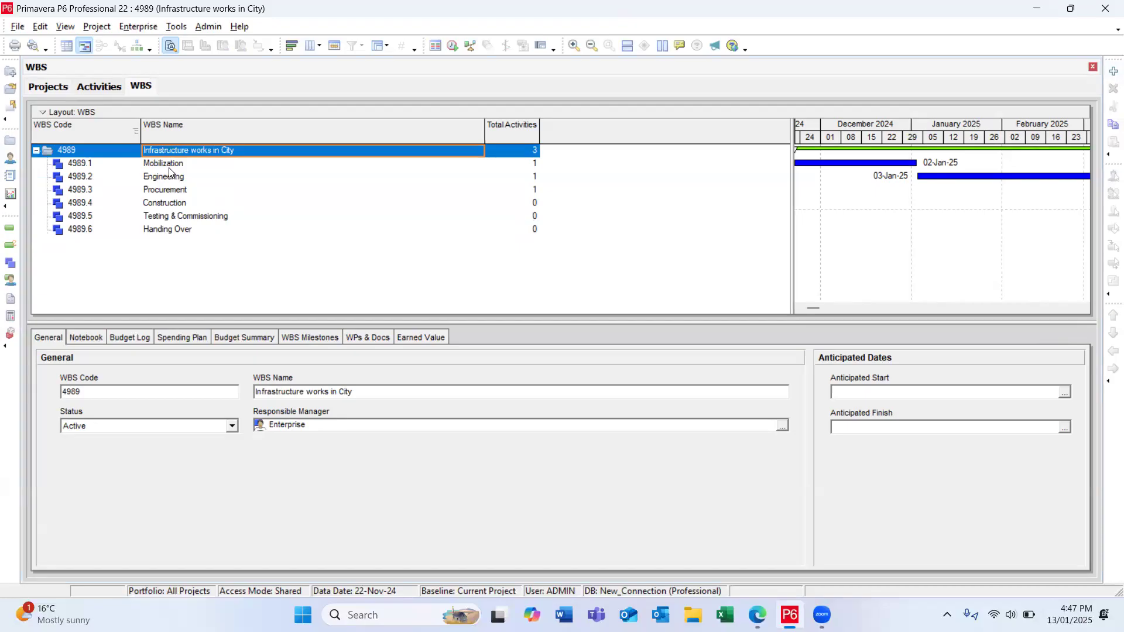
click(168, 167)
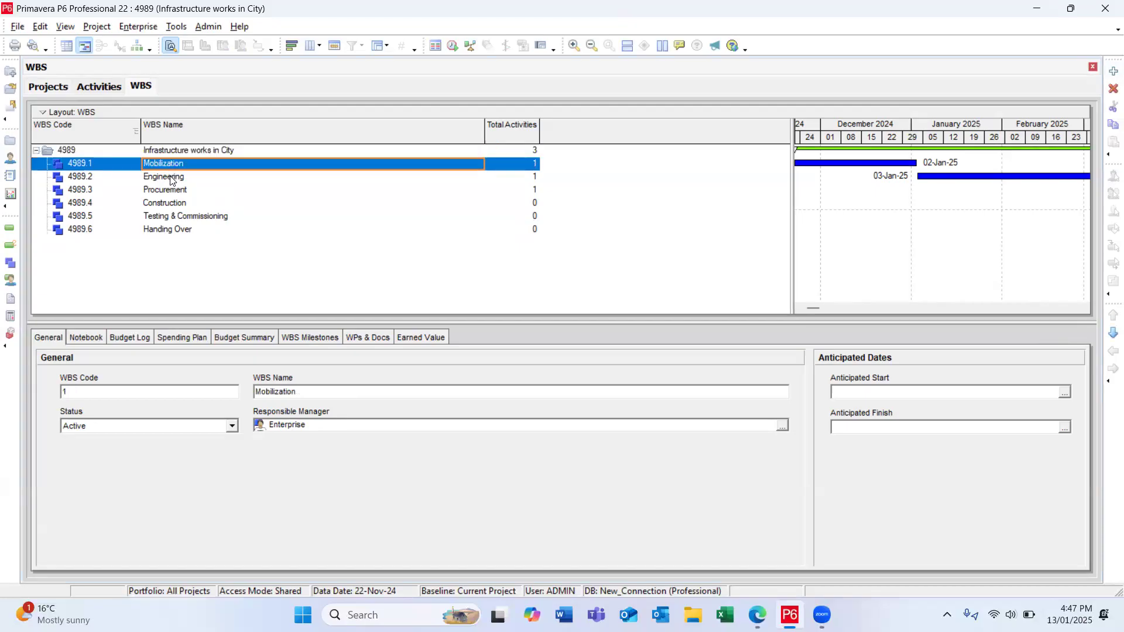
click(175, 179)
click(172, 191)
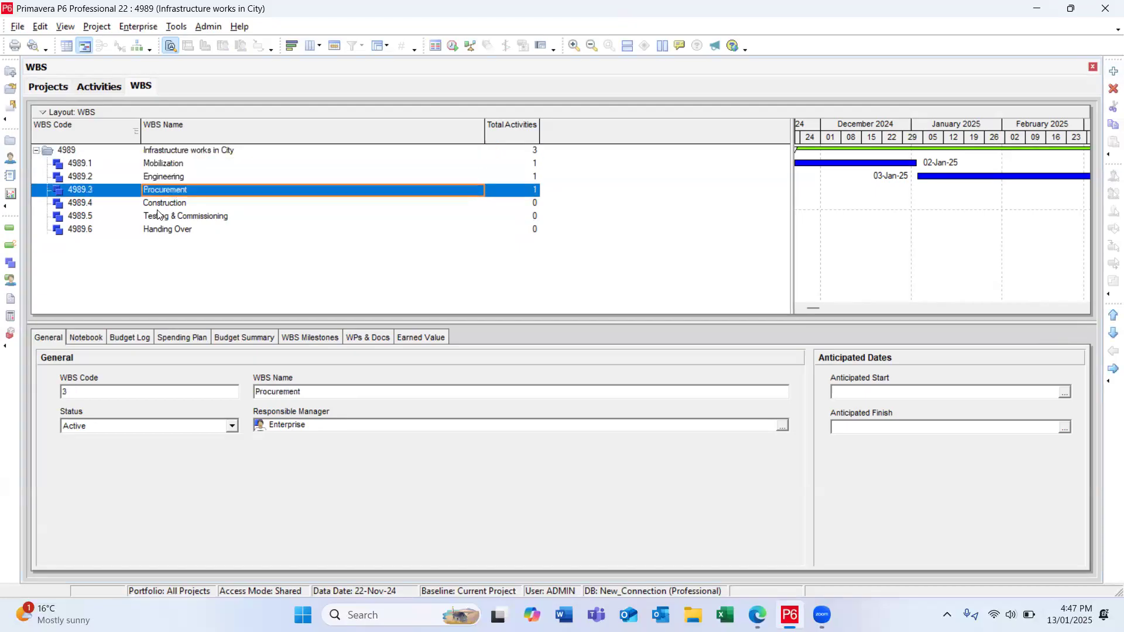
click(161, 204)
click(163, 216)
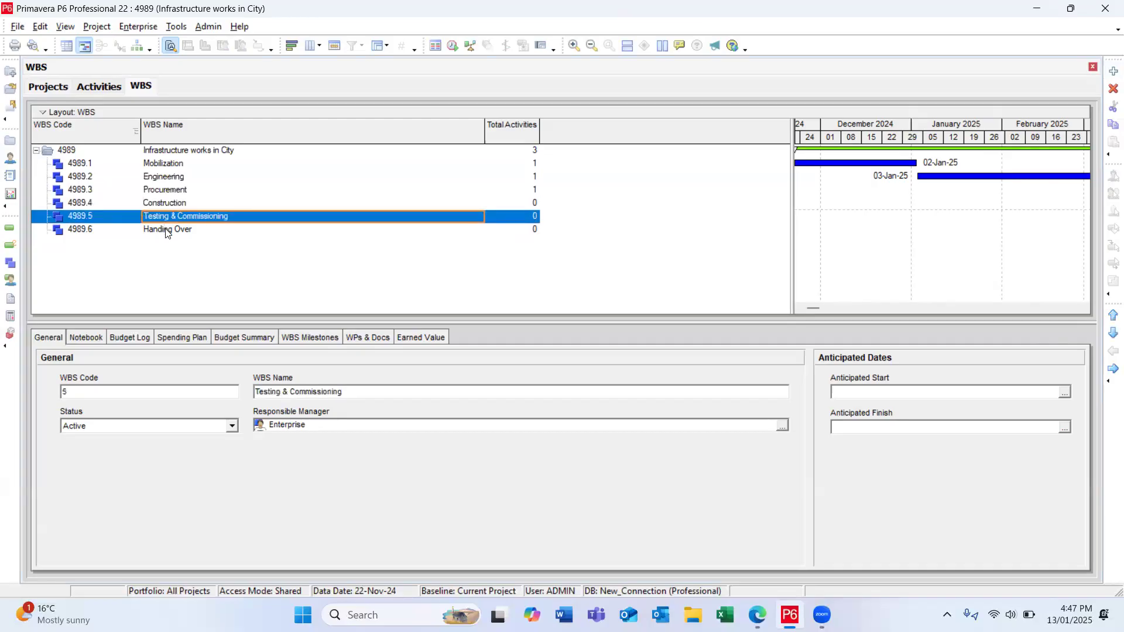
click(167, 232)
Step: Show the project's activities and enlarge the activity table in height and width to fit the whole WBS
click(10, 228)
scroll(252, 186, down, 1)
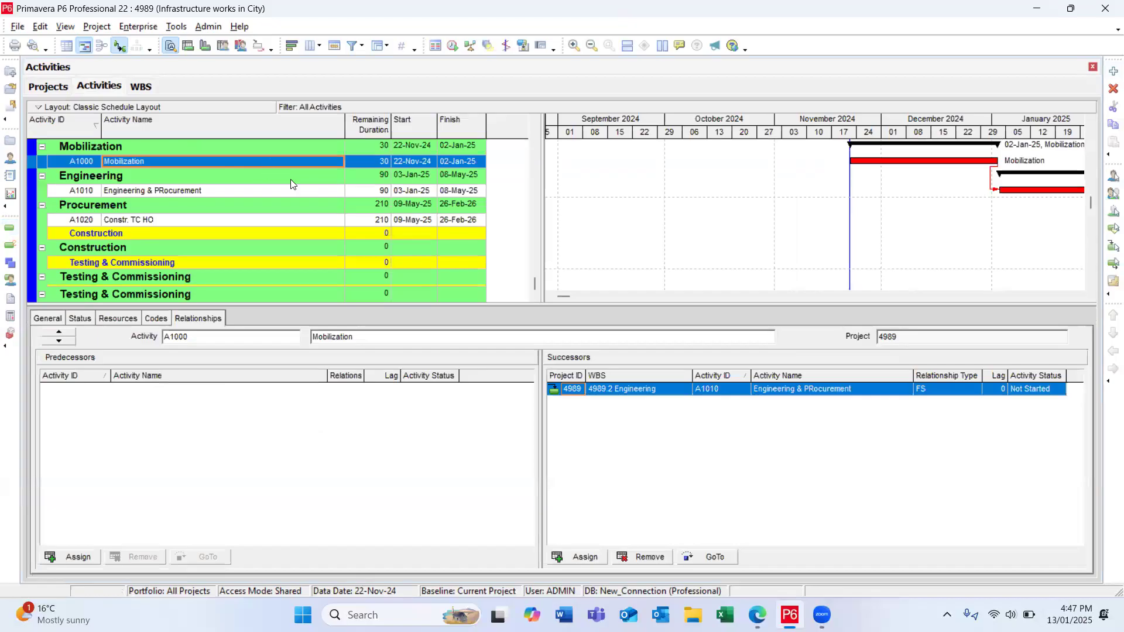
drag(465, 373, 467, 378)
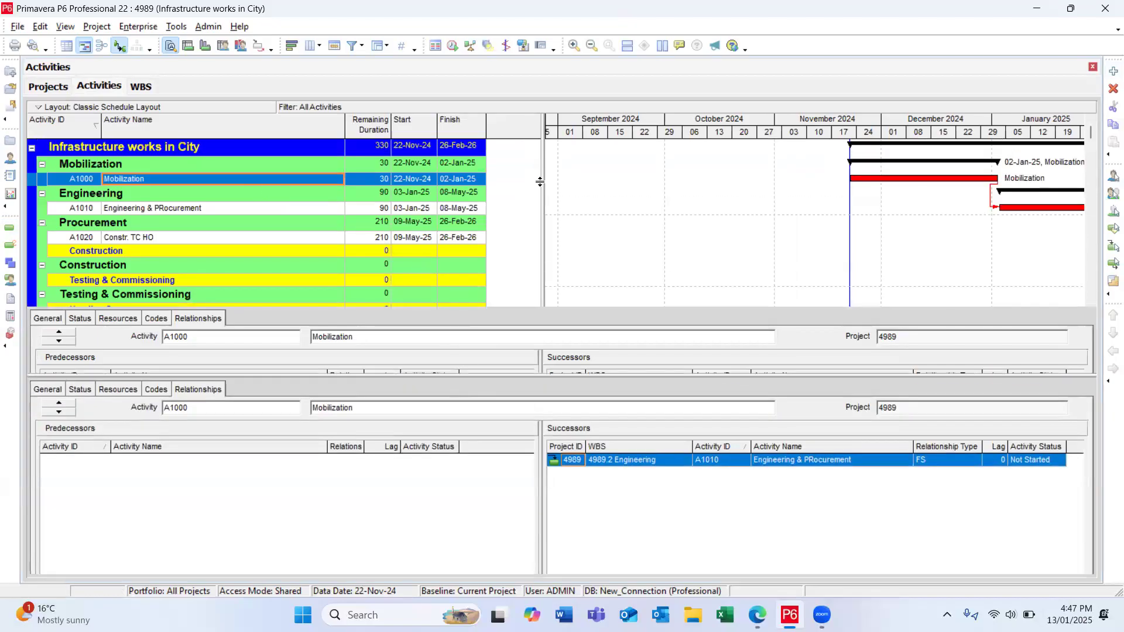
drag(543, 182, 656, 165)
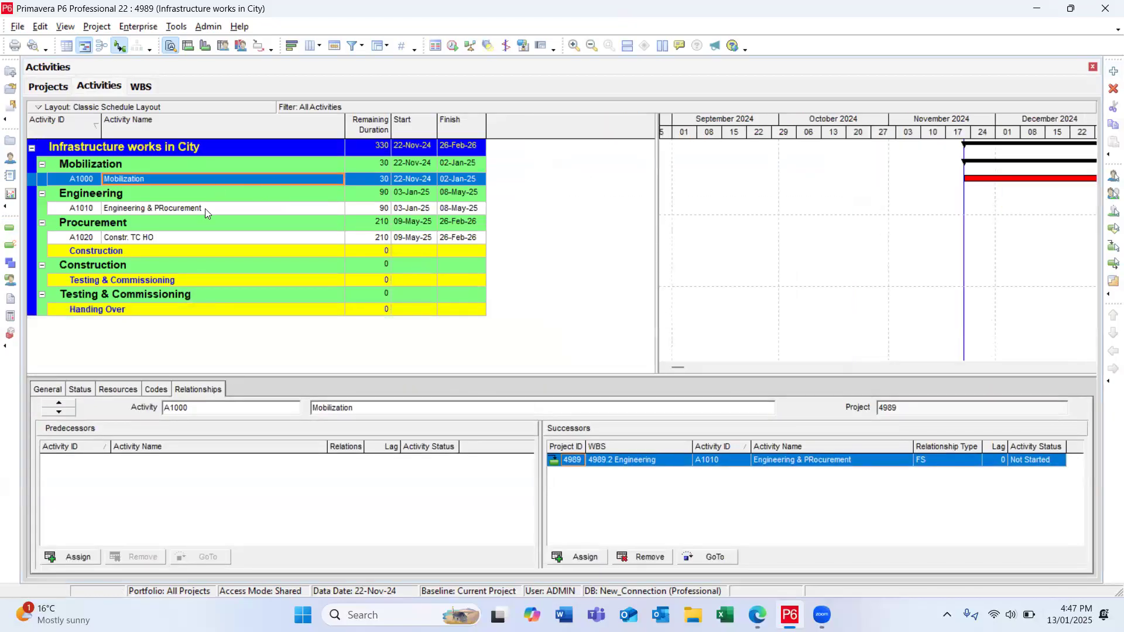
Step: Delete the existing activities A1000, A1010 and A1020 from the schedule
click(162, 239)
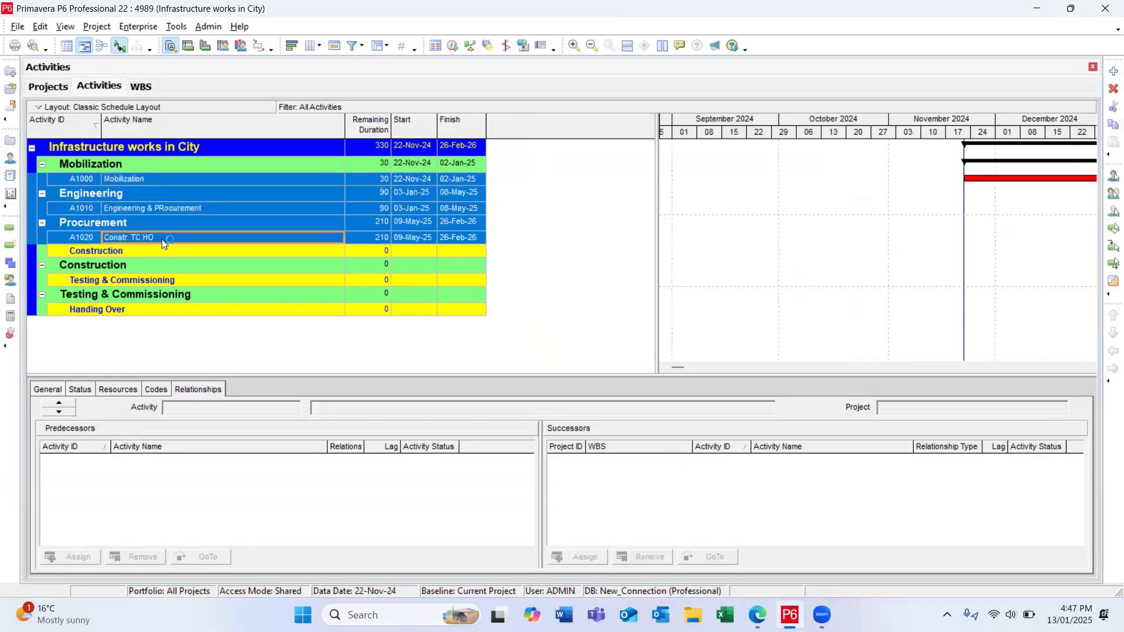
key(Delete)
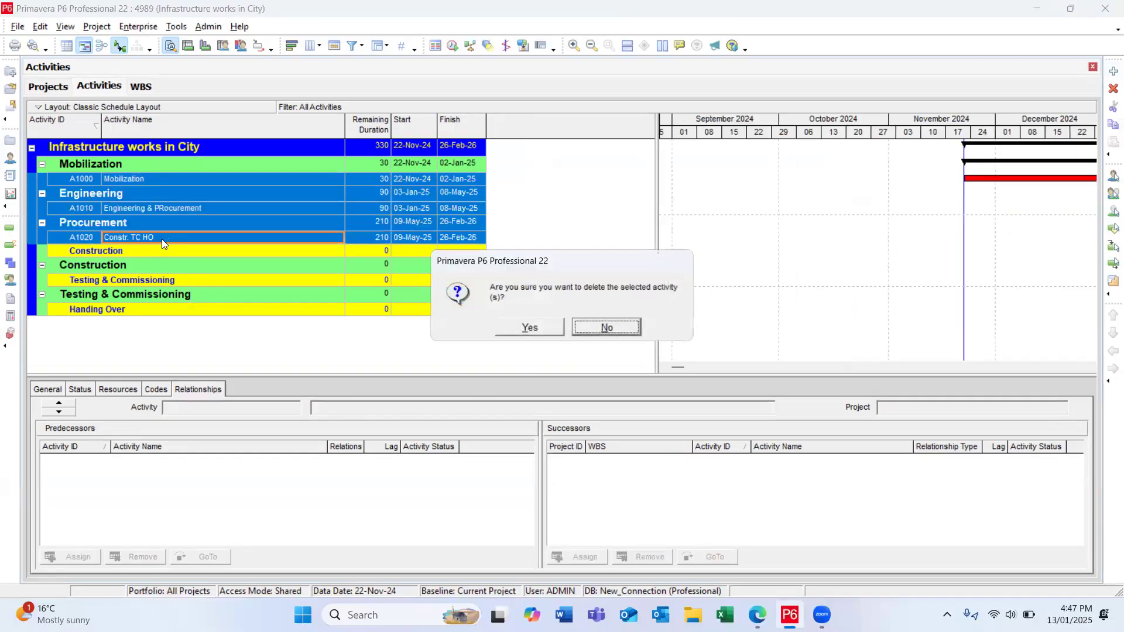
click(515, 330)
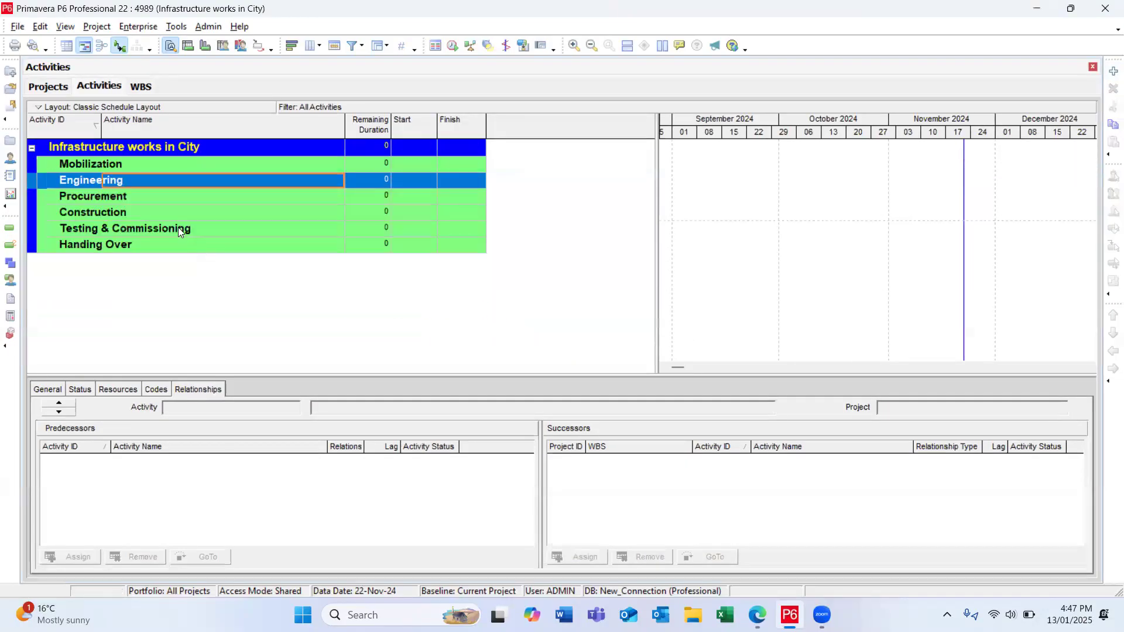
Step: Add a new activity under Mobilization and copy it to Engineering, keeping all copy options and an activity ID increment of 10
click(191, 163)
click(1113, 71)
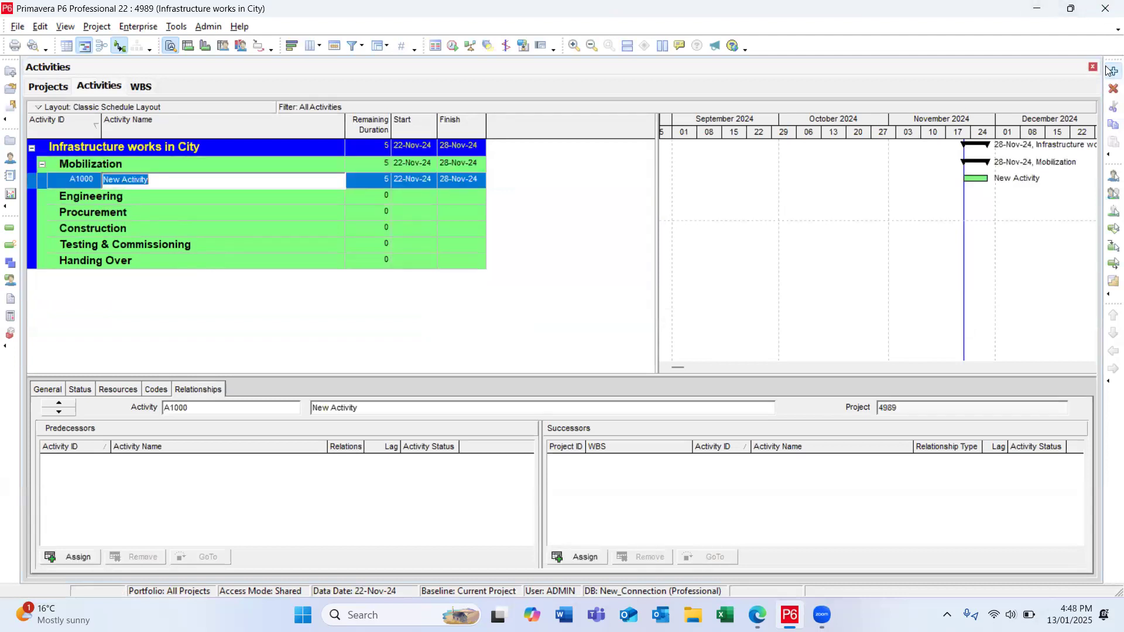
click(209, 196)
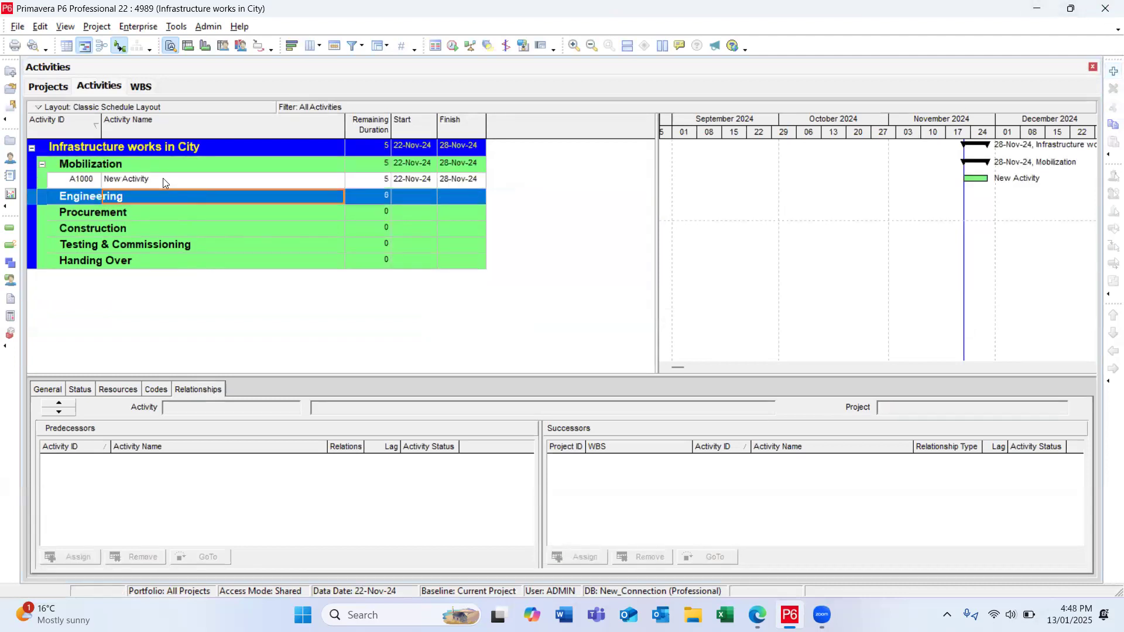
click(163, 180)
click(151, 196)
key(ctrl+v)
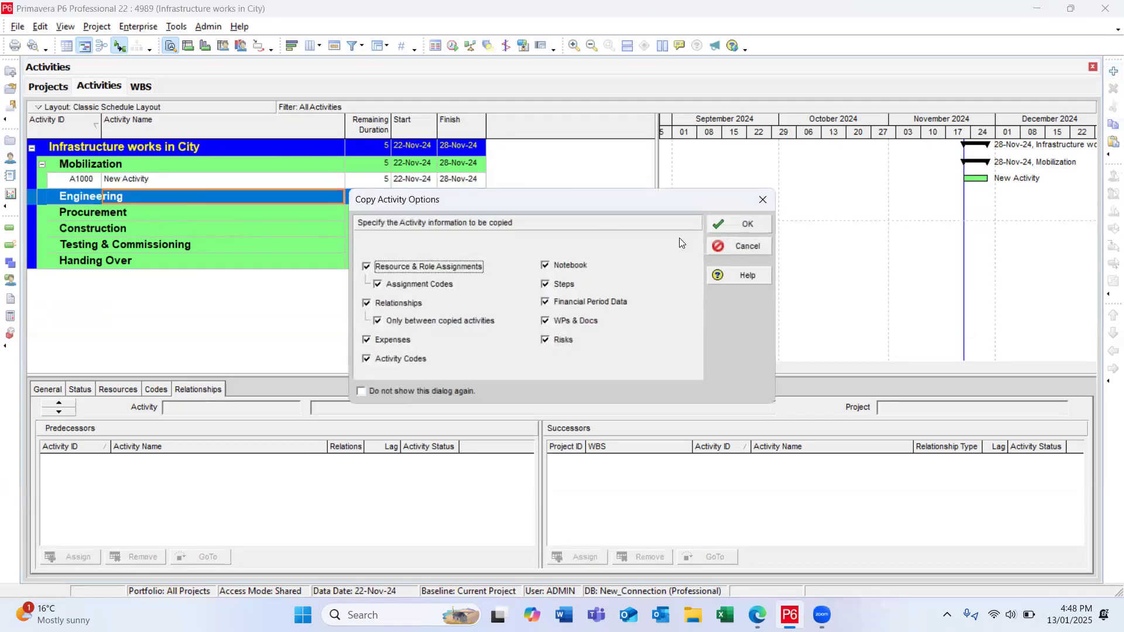
click(732, 227)
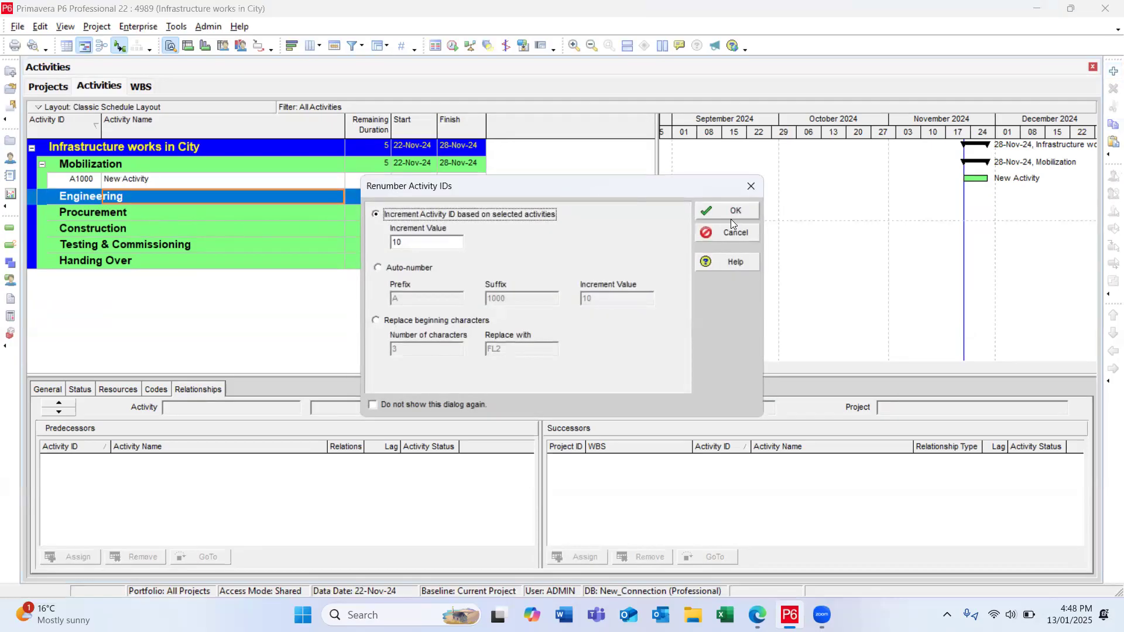
click(731, 213)
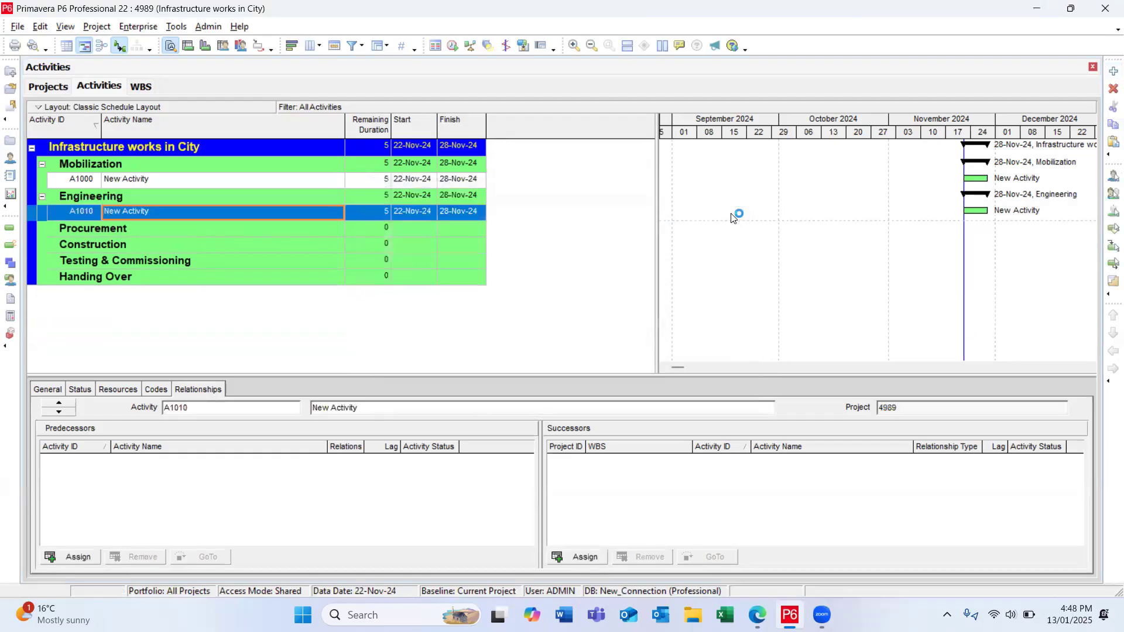
Step: Paste a copy of the new activity under Procurement and another under Construction, with activity IDs incremented by 10
click(150, 228)
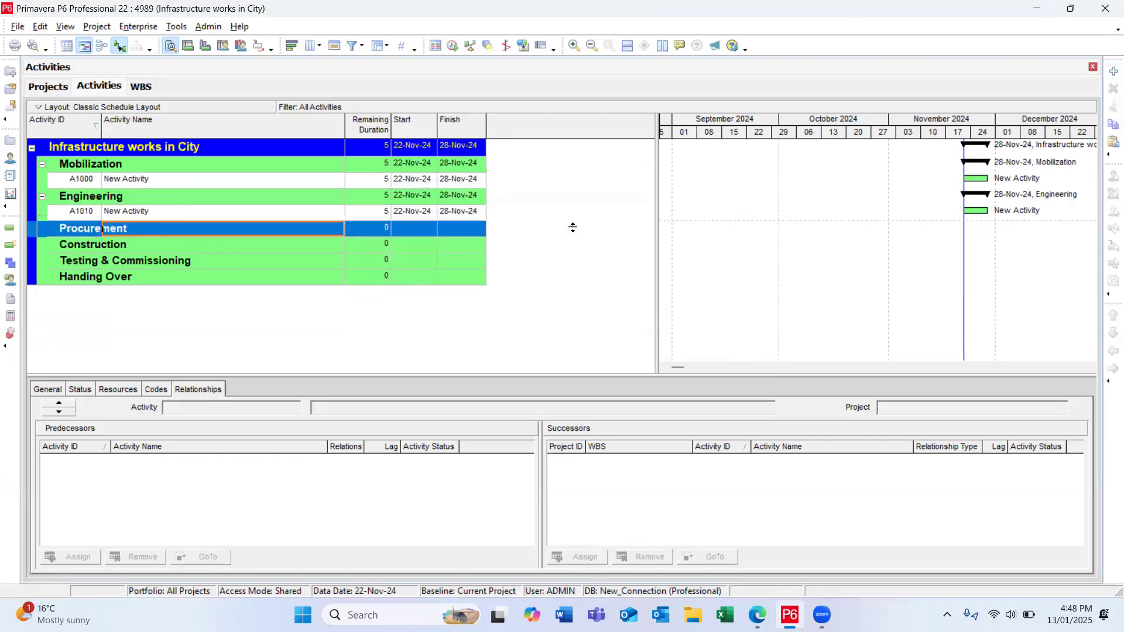
key(ctrl+v)
click(734, 227)
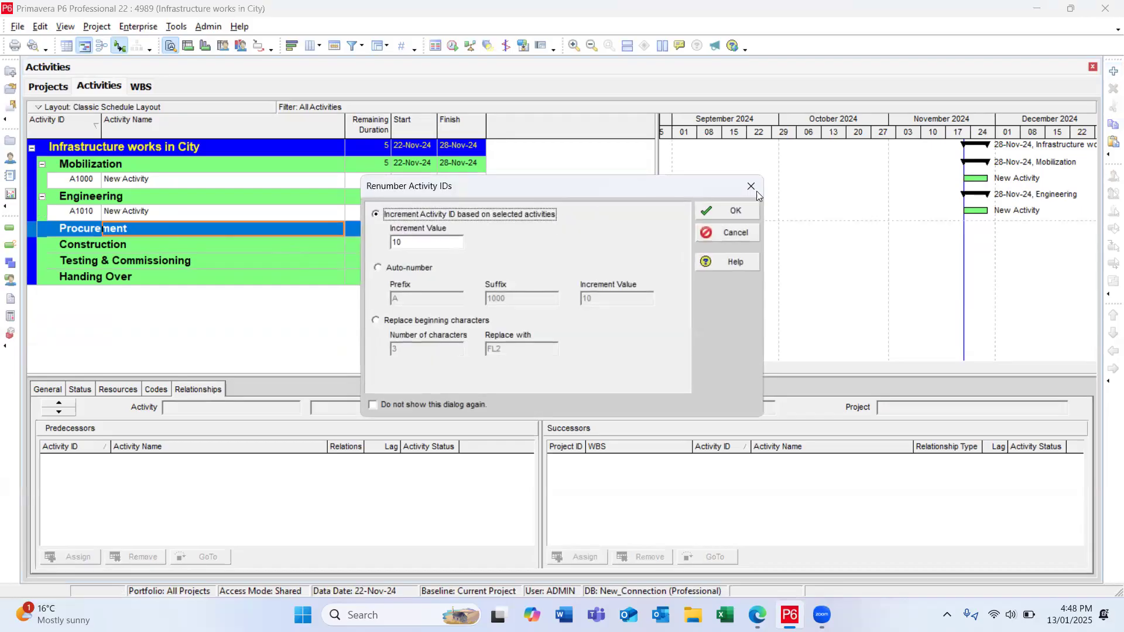
click(731, 212)
click(185, 265)
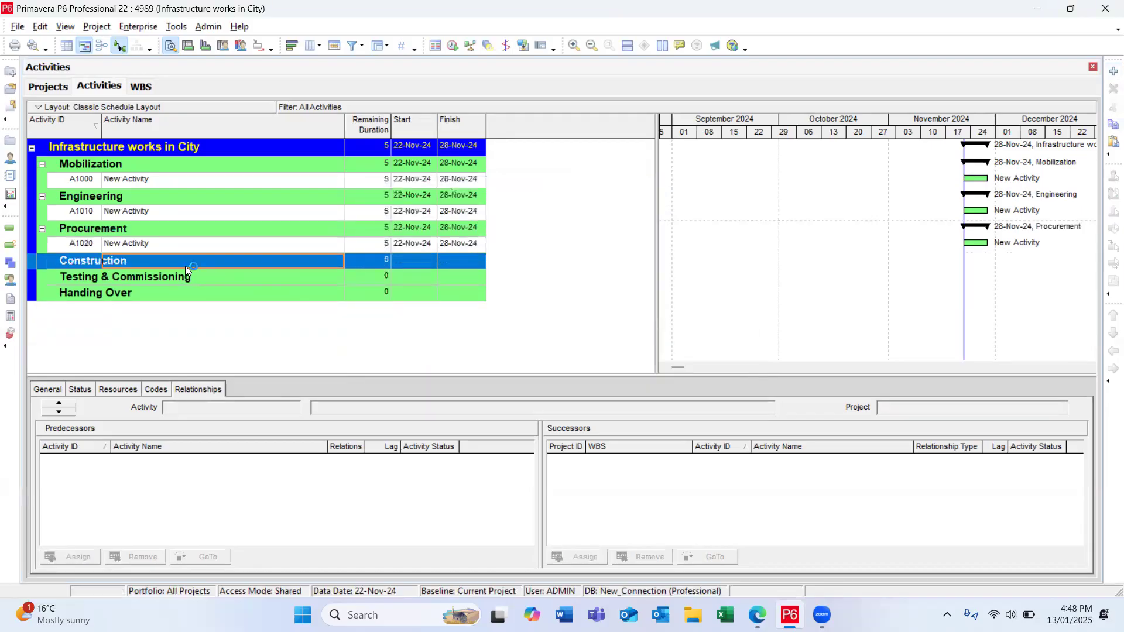
key(ctrl+v)
click(734, 223)
click(711, 212)
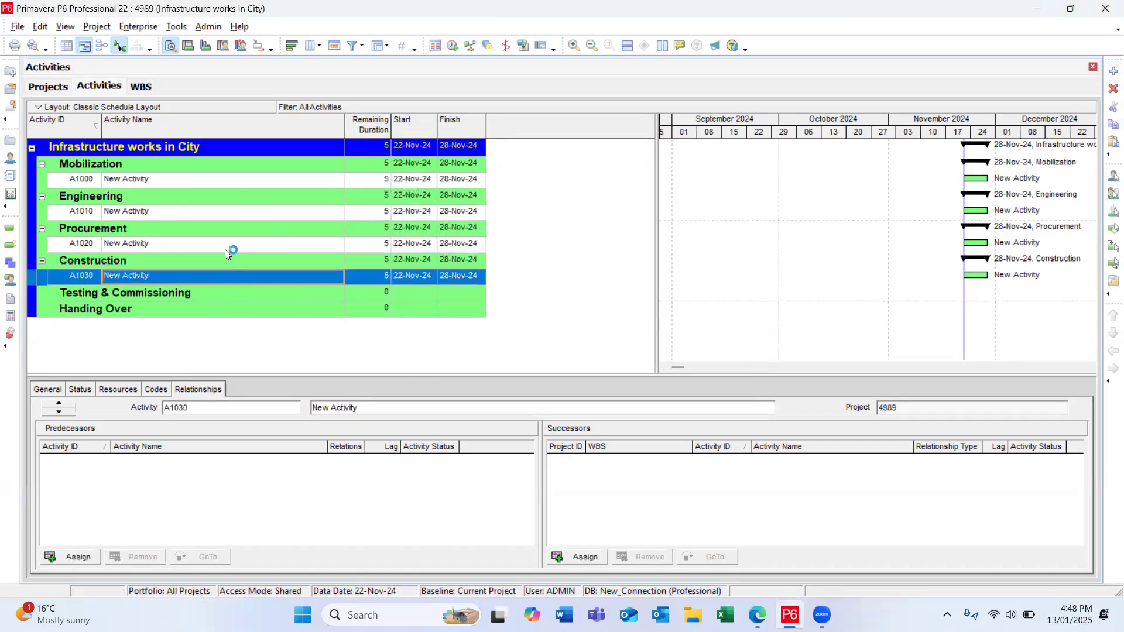
Step: Paste a copy of the new activity under Testing & Commissioning and another under Handing Over, with activity IDs incremented by 10
click(141, 295)
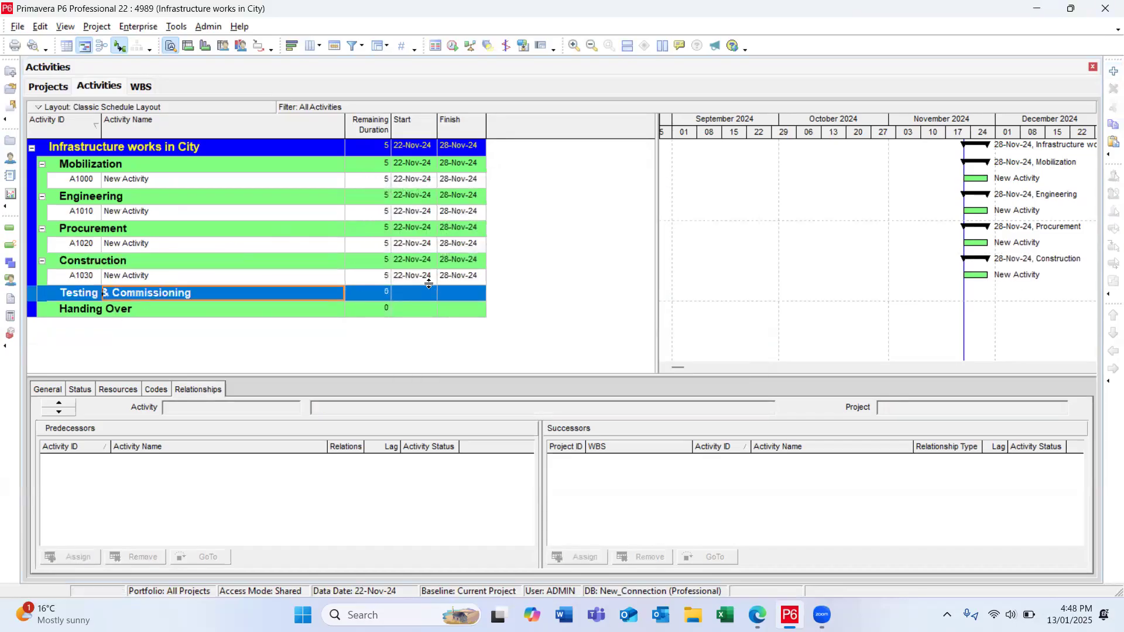
key(ctrl+v)
click(739, 223)
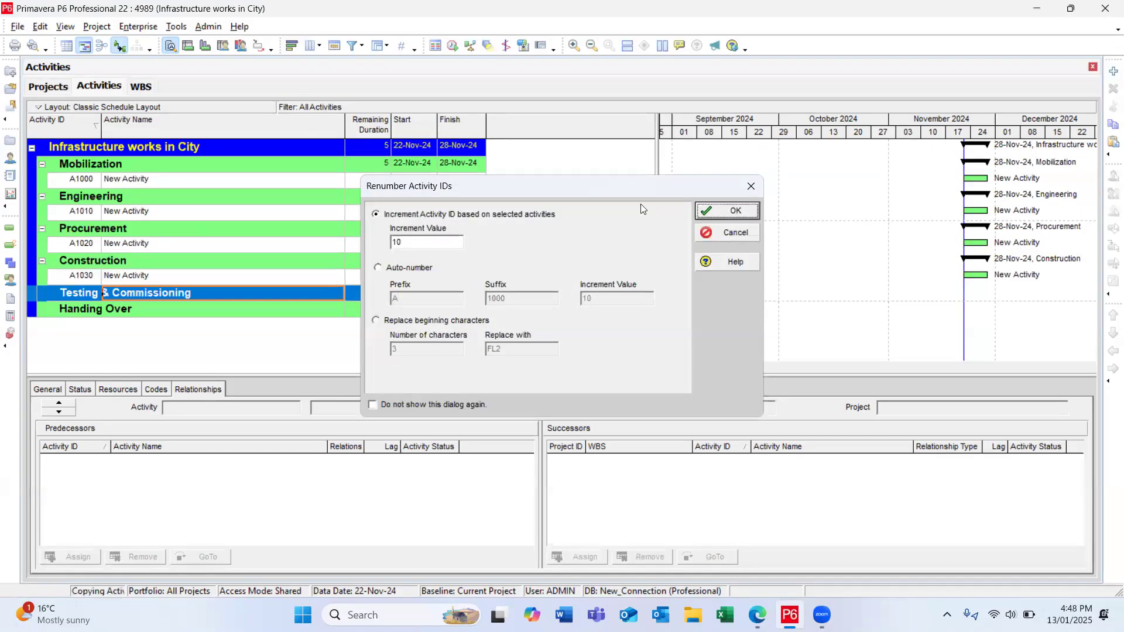
click(727, 213)
click(198, 323)
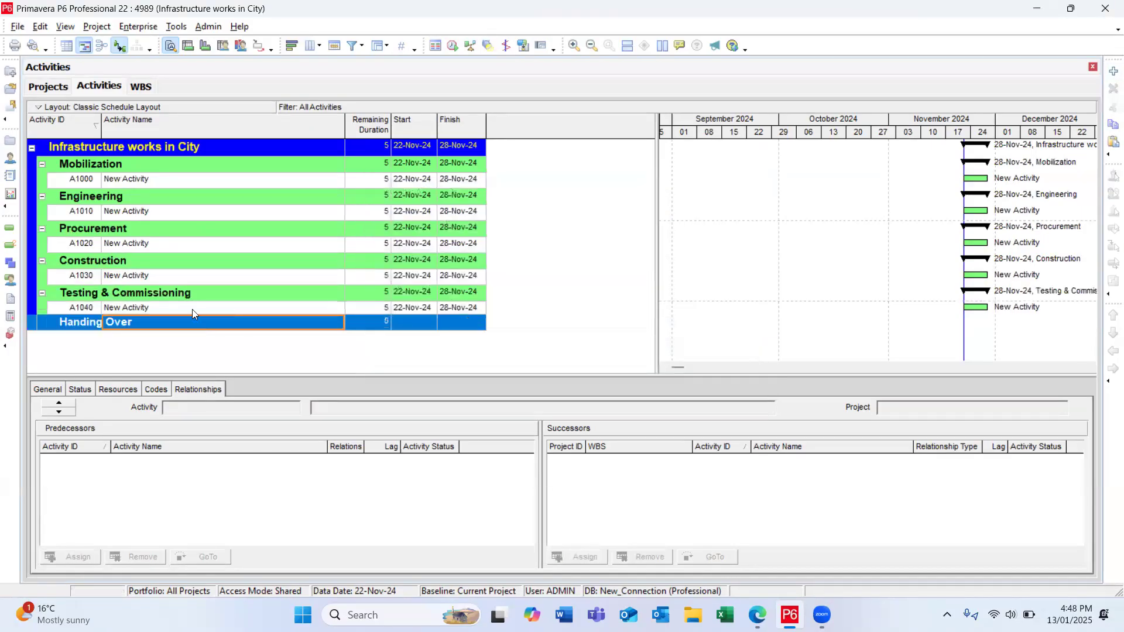
key(ctrl+v)
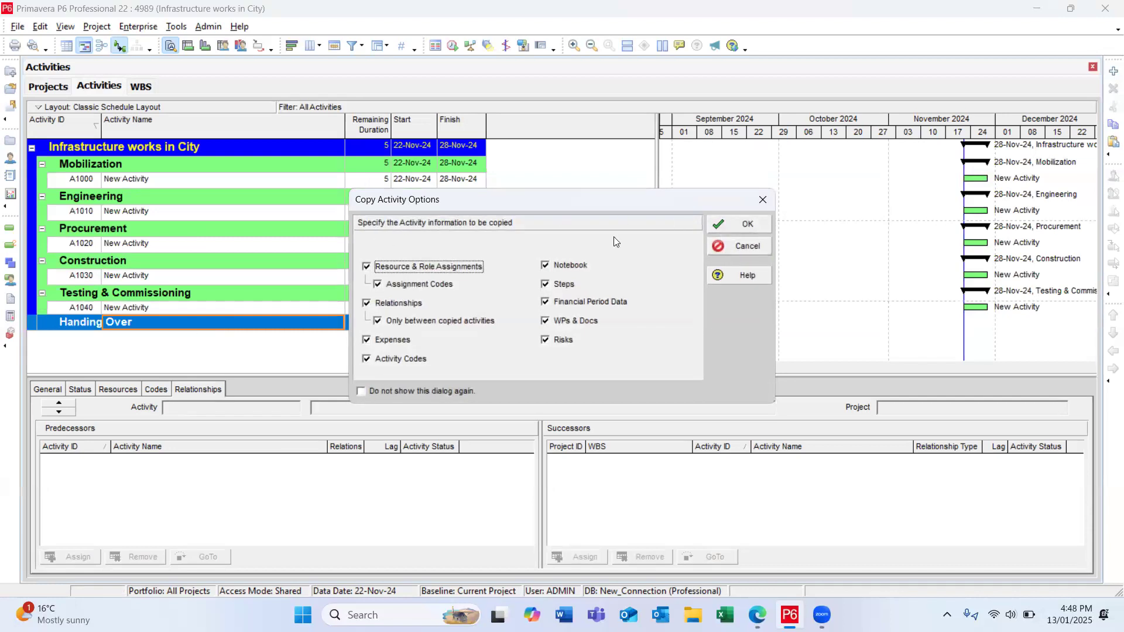
click(730, 218)
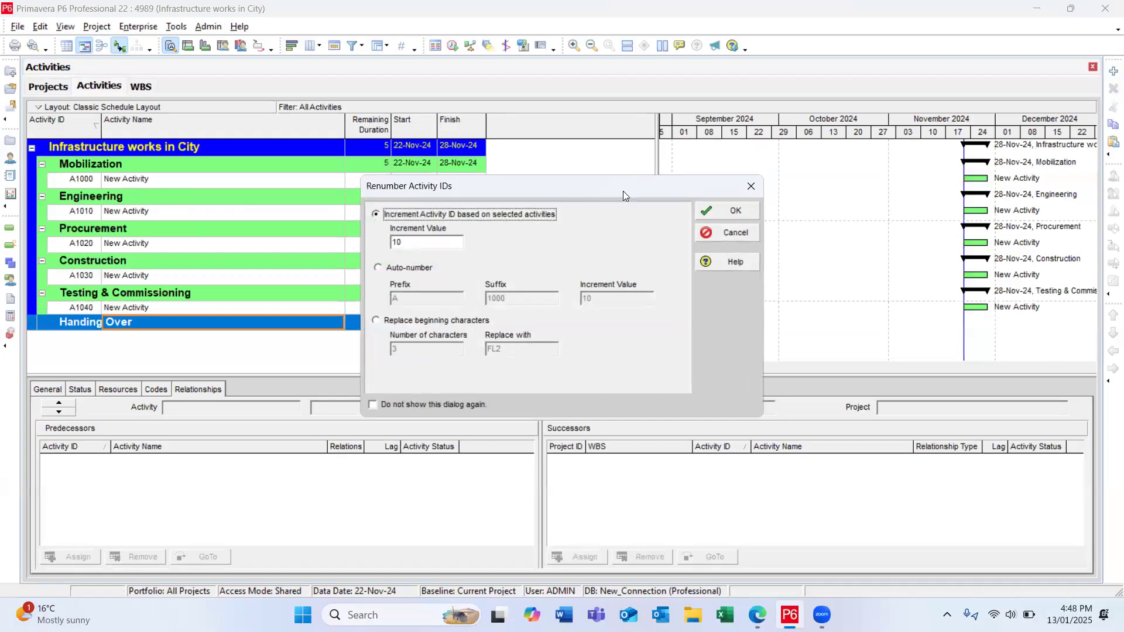
click(717, 213)
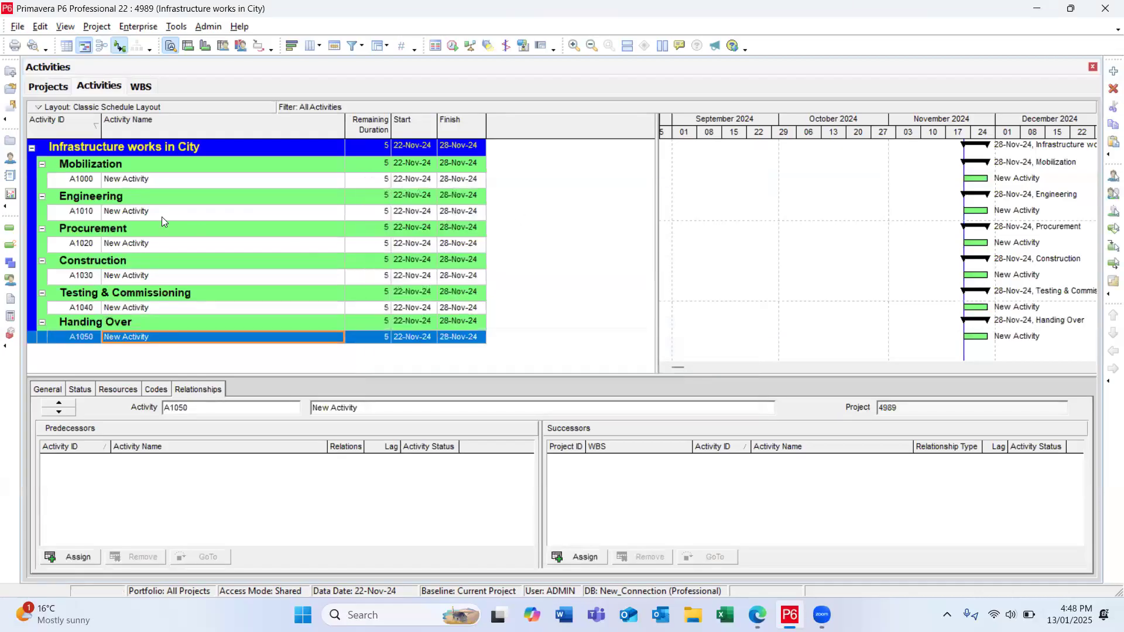
Step: Rename the activity under Mobilization as "Mobilization Works"
click(155, 184)
key(BackSpace)
text(Mobilizatio)
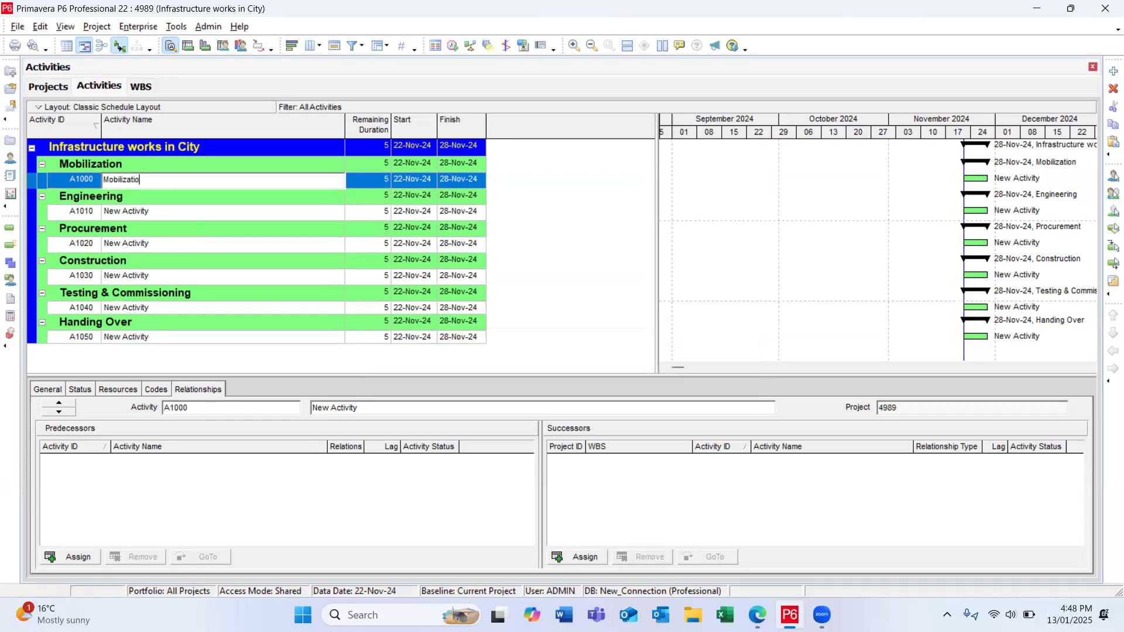
text(n W)
key(BackSpace)
key(BackSpace)
text(Works)
key(Return)
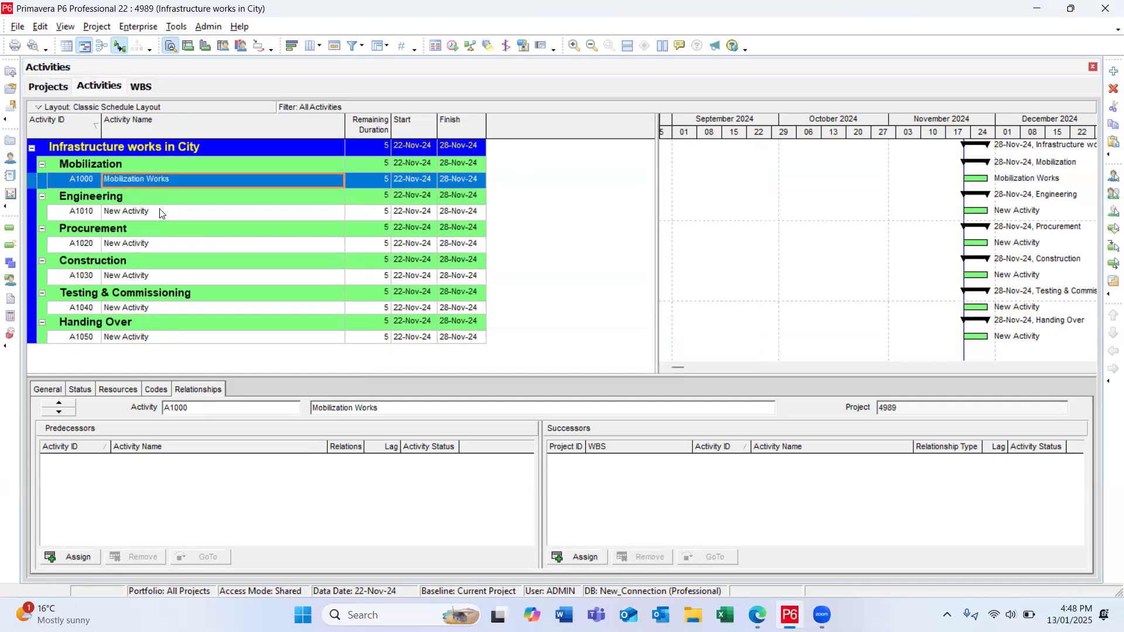
Step: Rename the activity under Engineering as "Engineering Submissions & Approvals"
click(159, 209)
text(Engine)
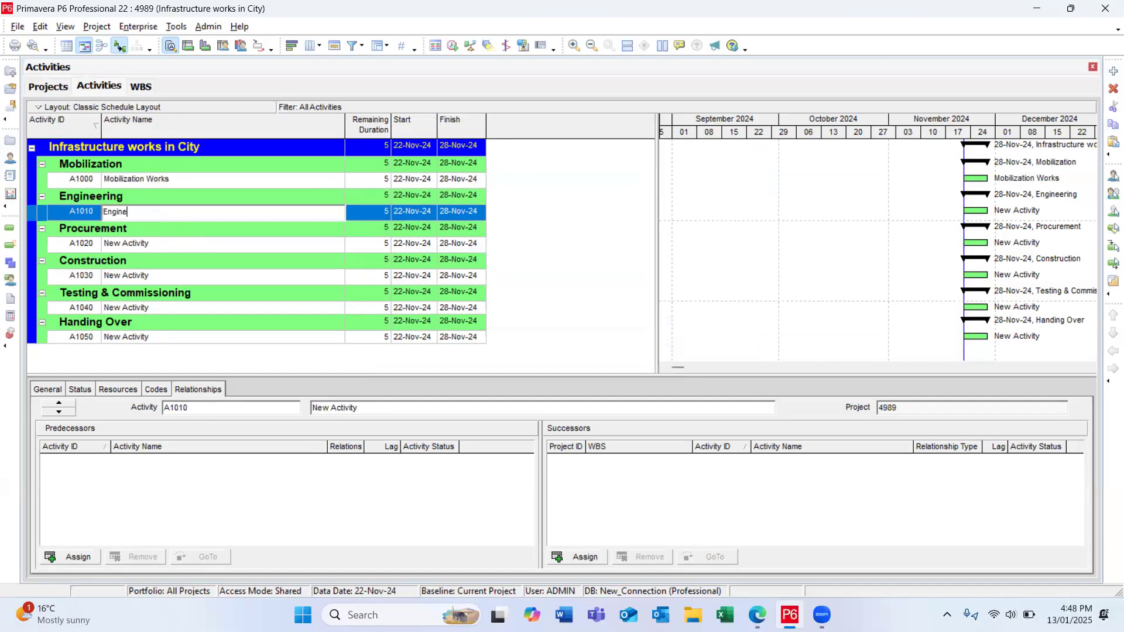
text(ering Submissions & Approvals)
key(Return)
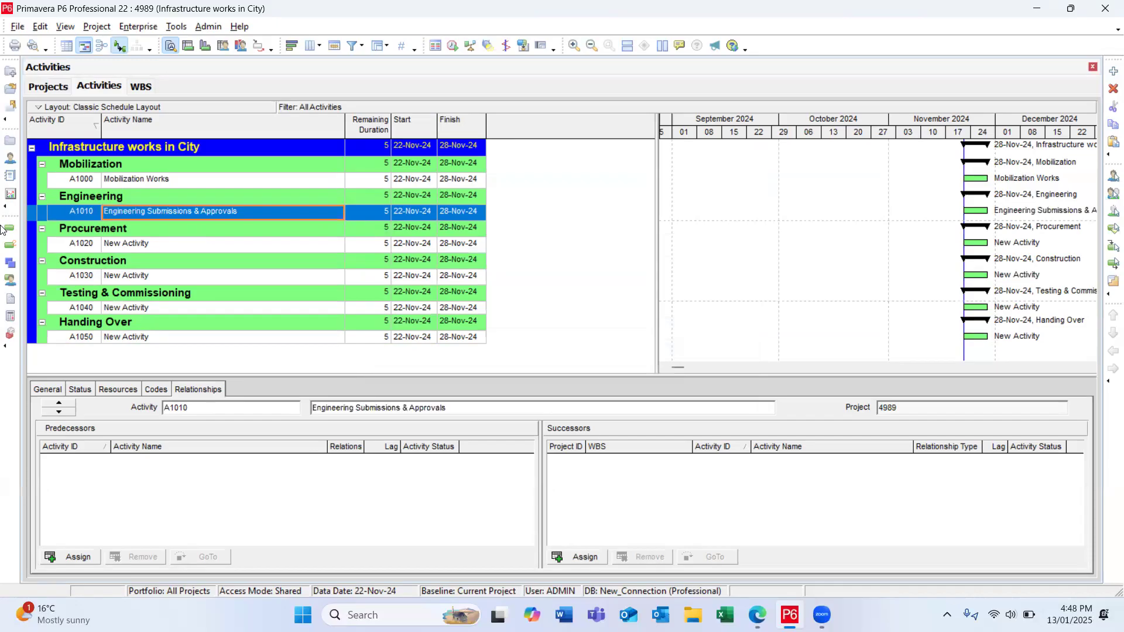
Step: Rename the activity under Procurement as "Procurement Order & Delivery"
click(175, 246)
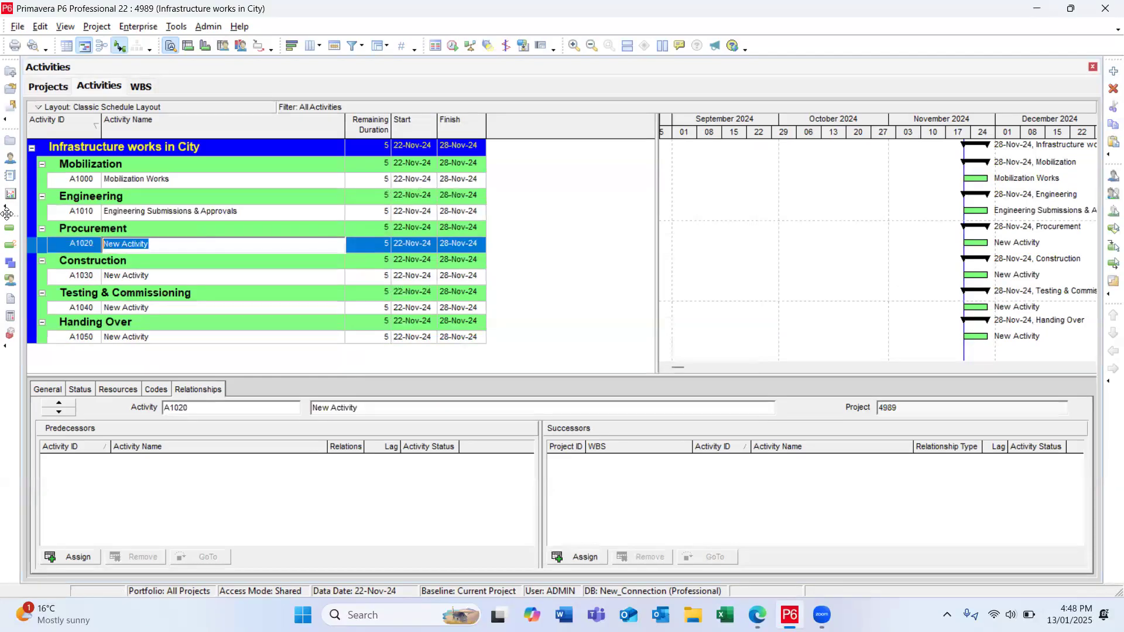
text(Procurement )
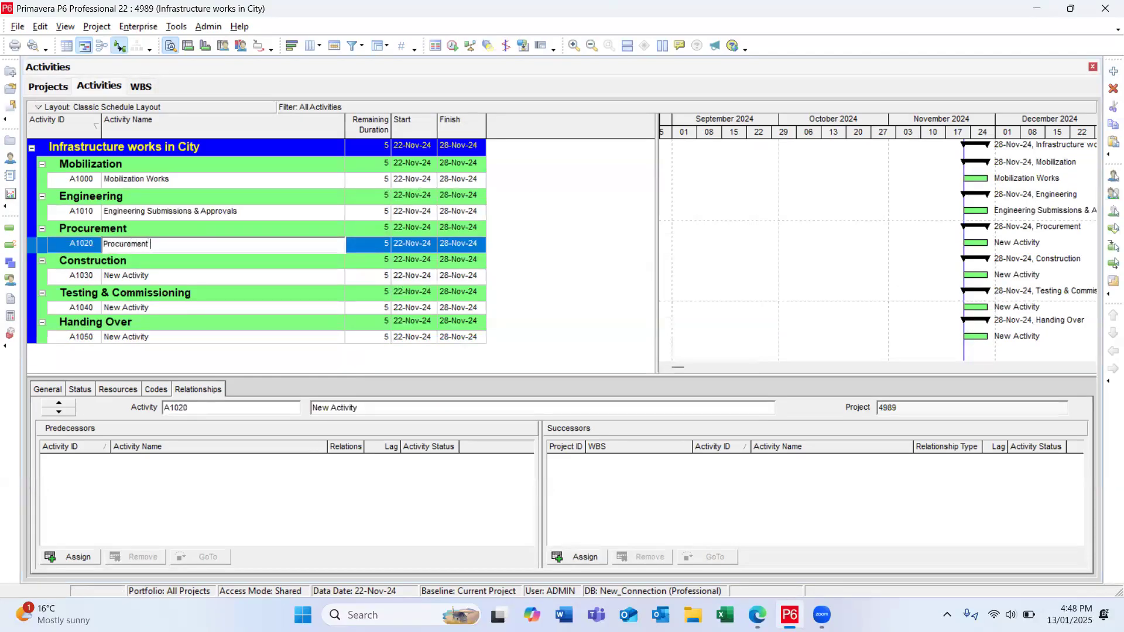
text(Order & Delivery)
key(Return)
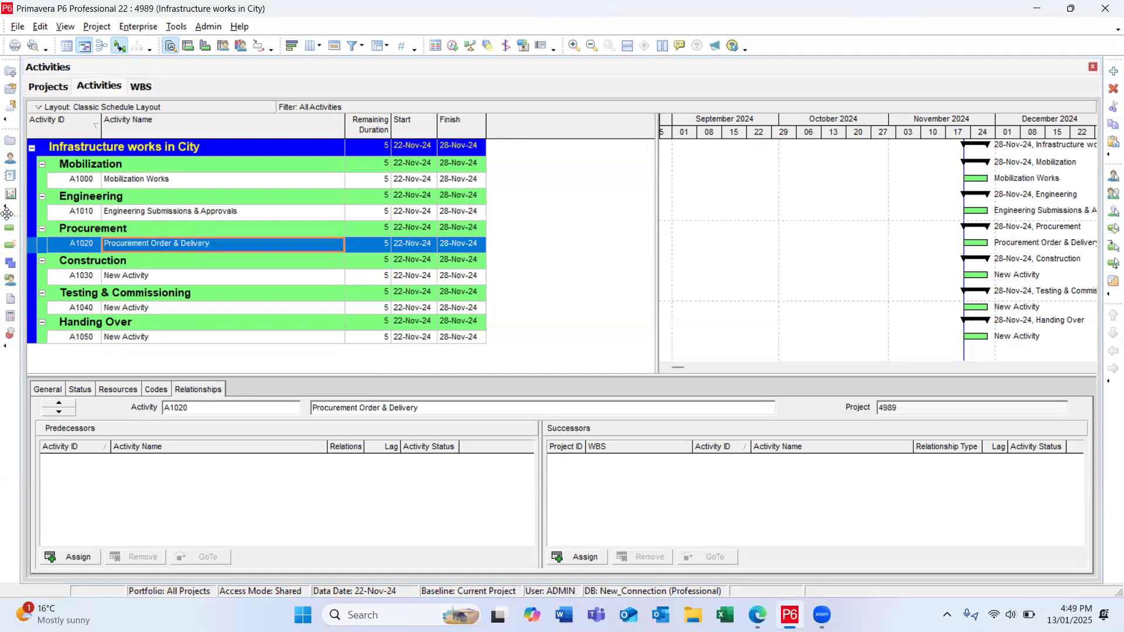
Step: Rename the activity under Construction as "Construction Works"
click(207, 279)
text(Co)
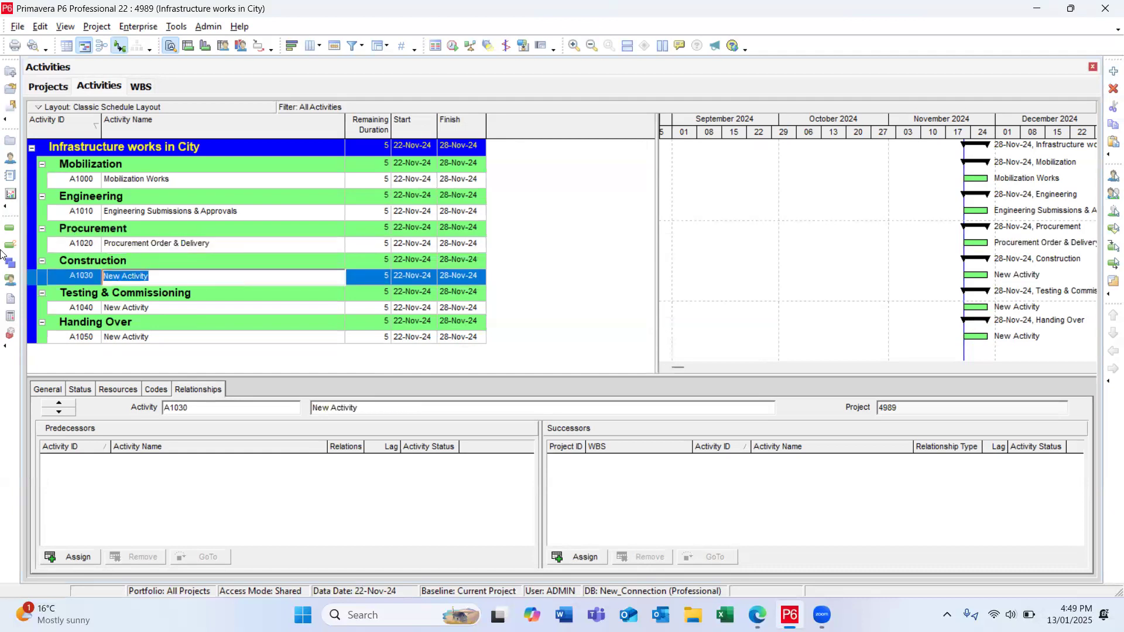
text(nstruction Works)
key(Return)
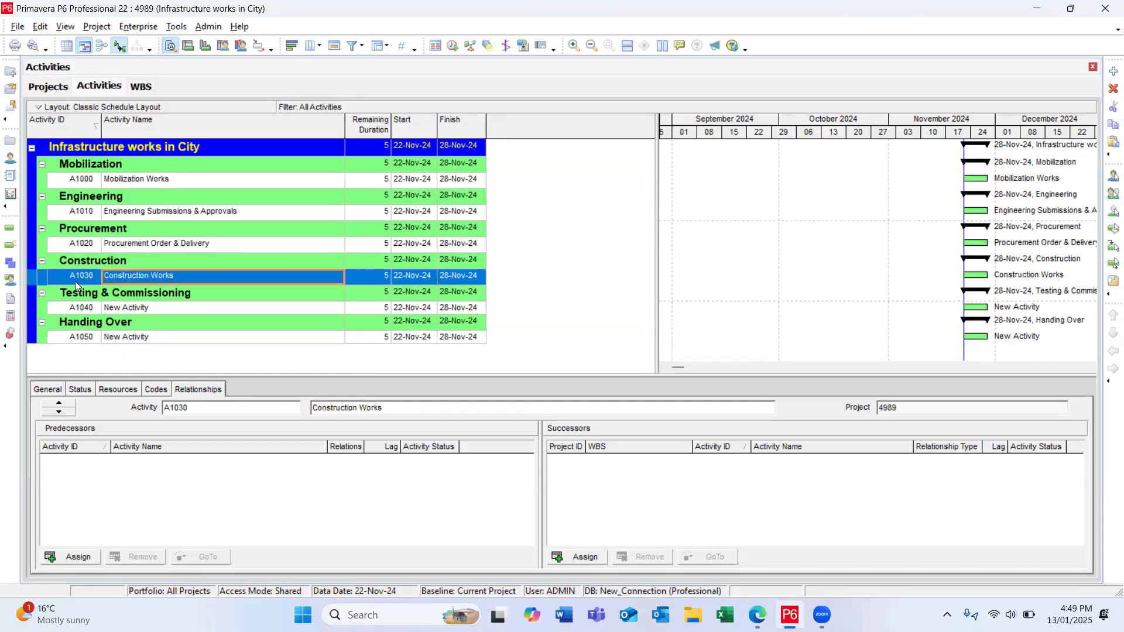
Step: Rename the activity under the Testing & Commissioning WBS element as "Testing & Commissioning"
click(174, 304)
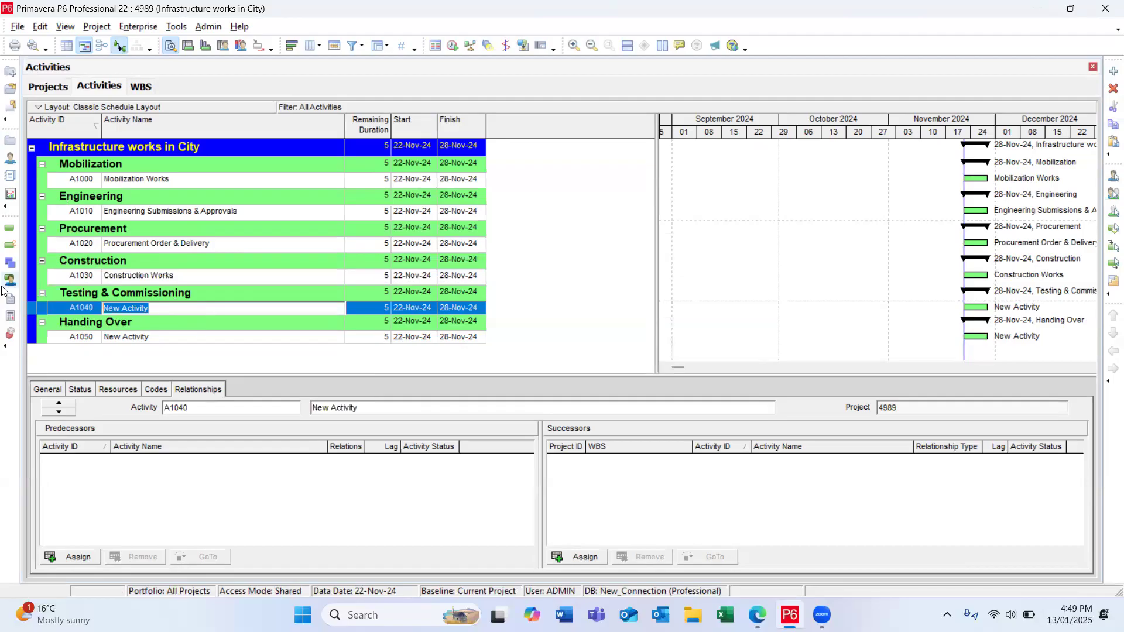
key(BackSpace)
text(Testi)
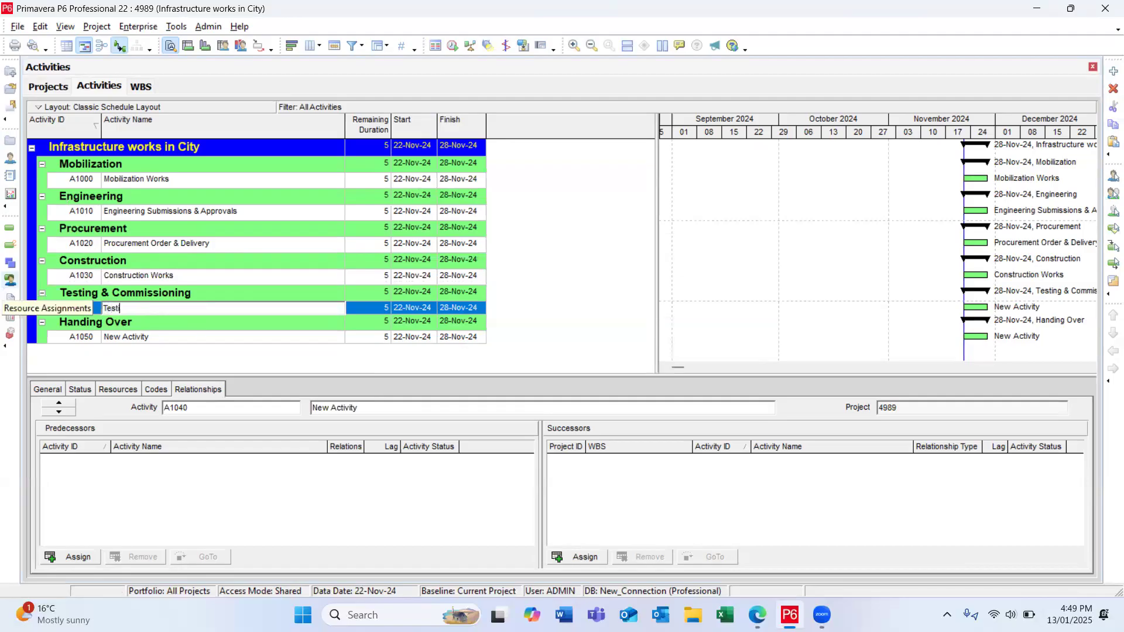
text(ng & Commissioning)
key(Return)
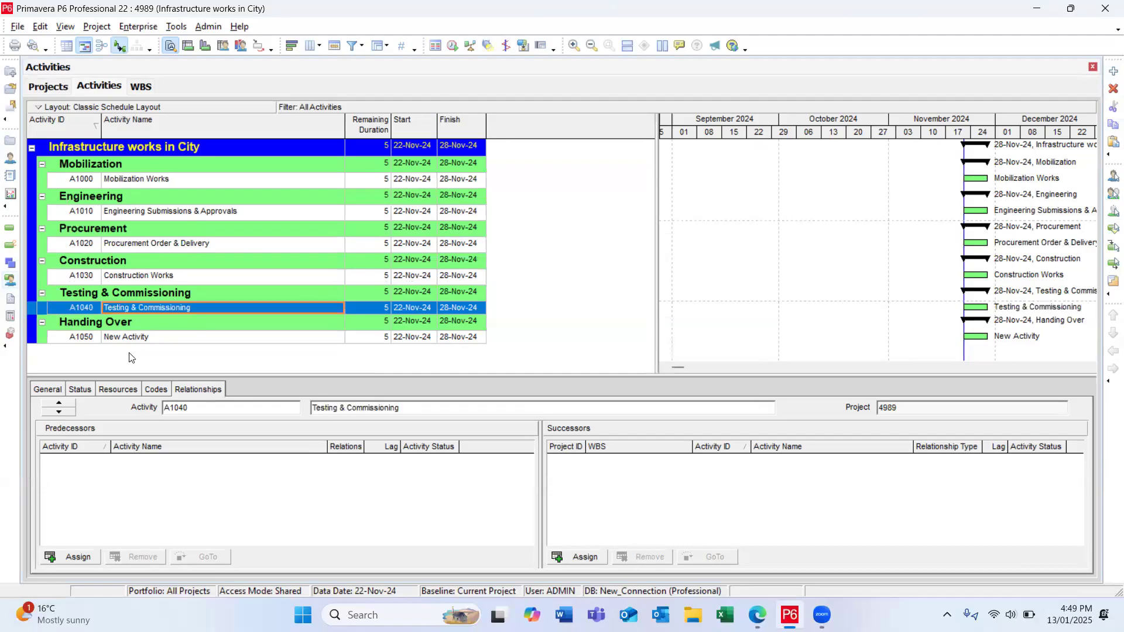
Step: Rename the activity under the Handing Over WBS element as "Handing Over"
click(155, 335)
click(155, 335)
text(Handing Over)
key(Return)
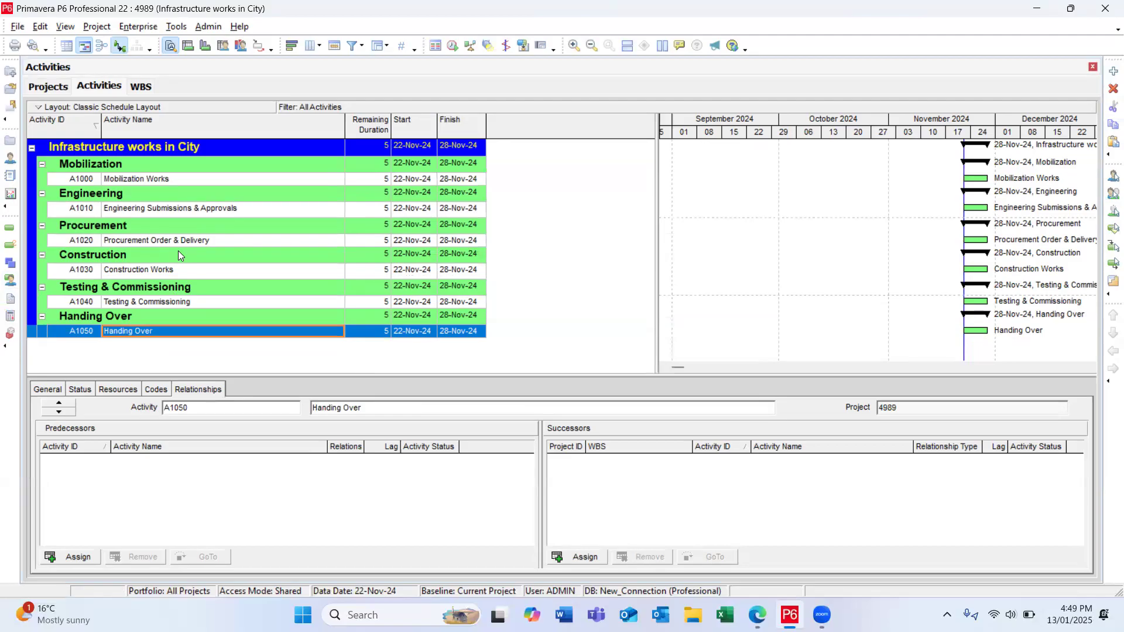
Step: In the activity table's column selection, replace Remaining Duration with Original Duration and place it between Activity Name and Start
click(365, 181)
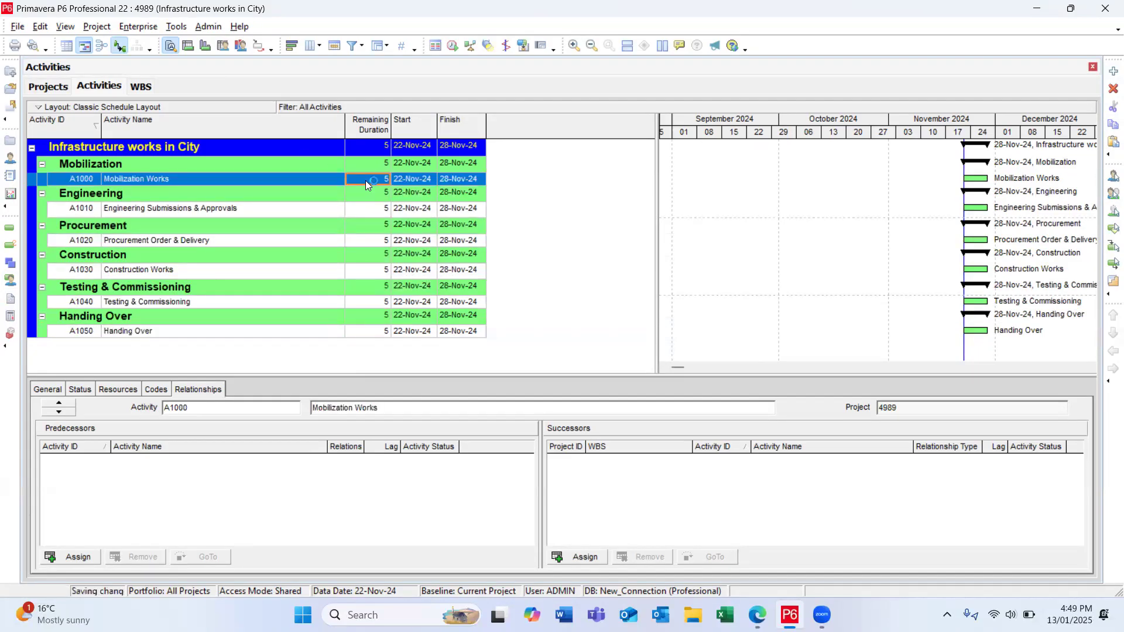
click(310, 49)
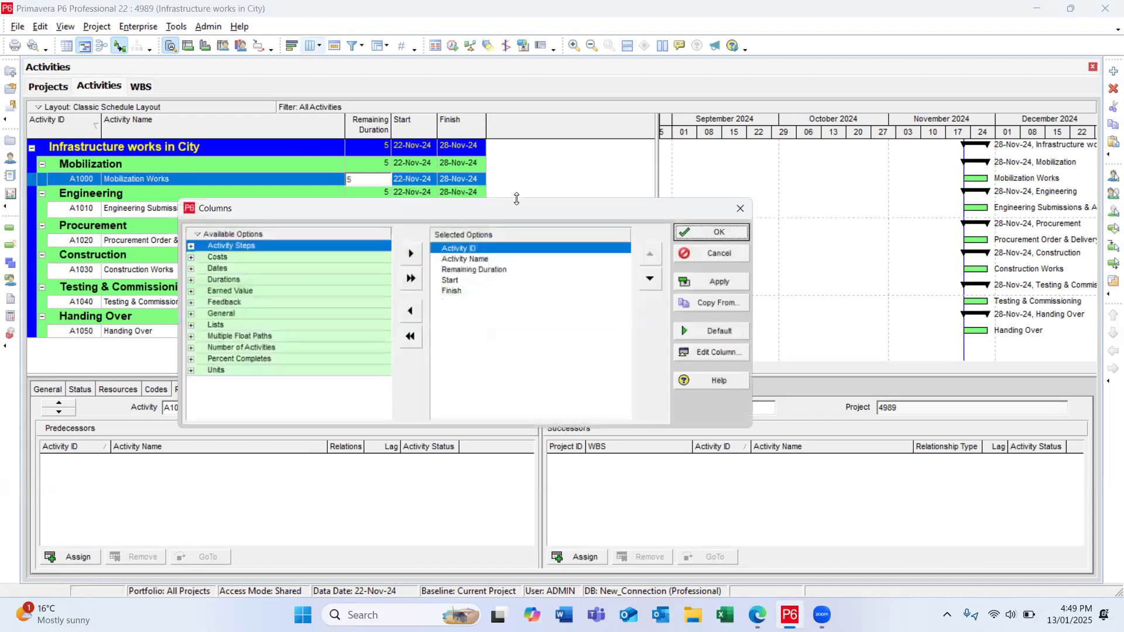
click(457, 268)
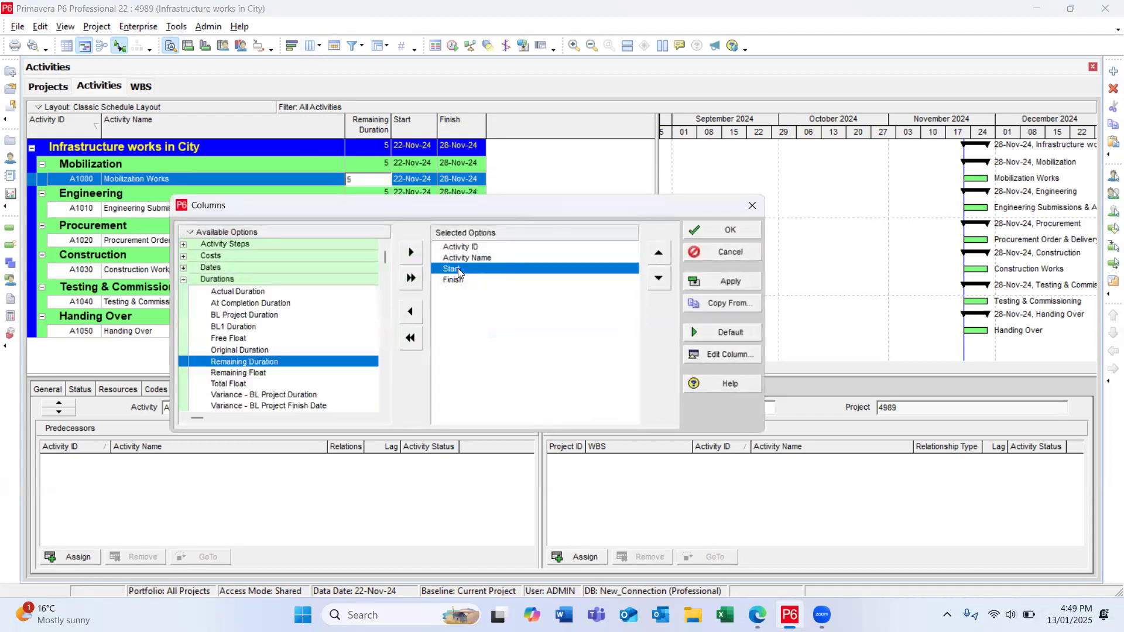
click(257, 350)
double_click(257, 350)
click(658, 253)
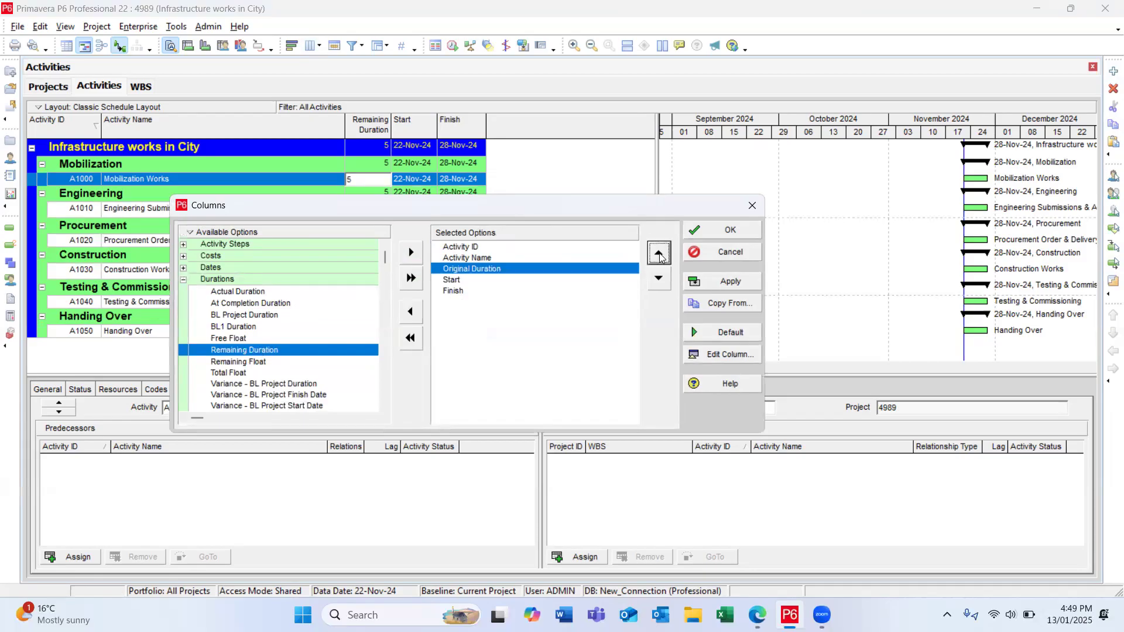
Step: Add the Calendar field from the General category after Finish in the activity table's columns and apply the column selection
click(456, 291)
click(246, 384)
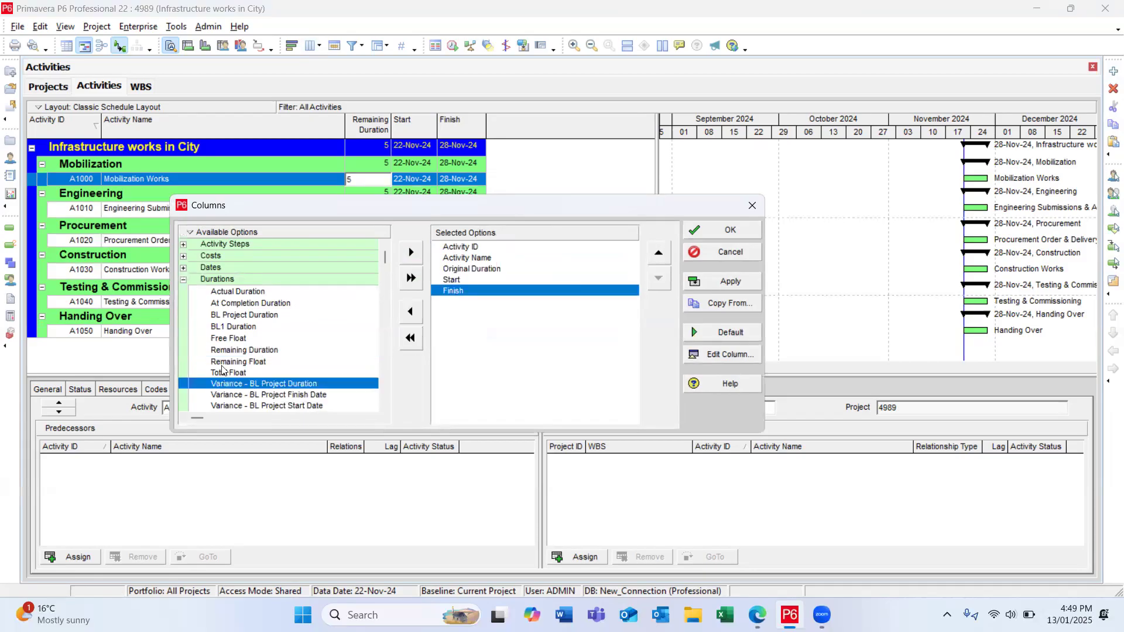
double_click(221, 279)
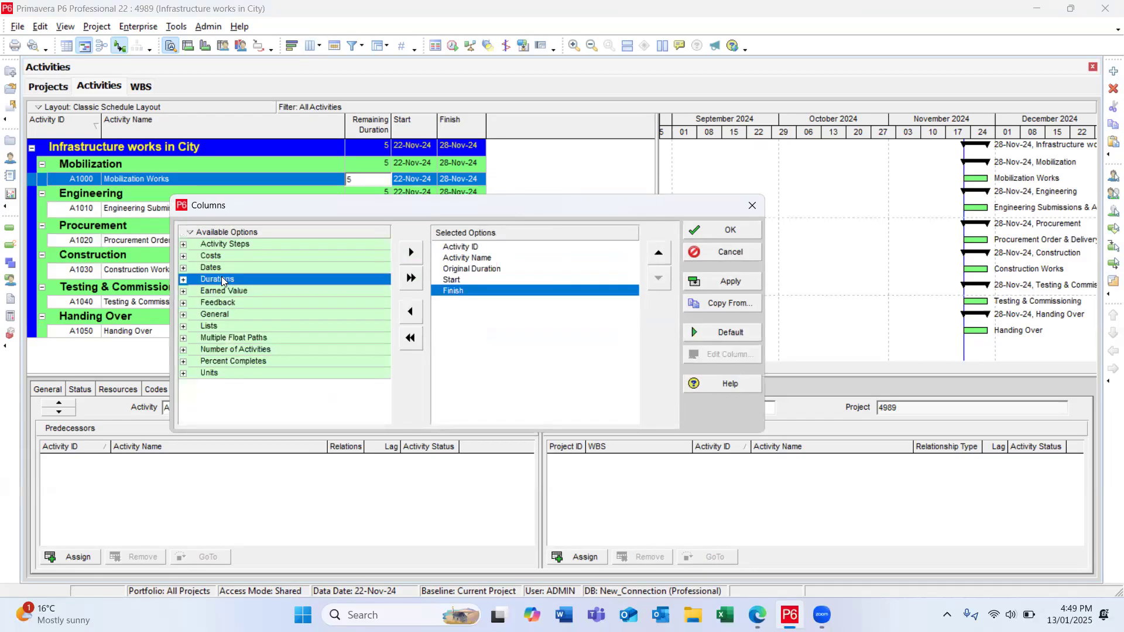
double_click(224, 315)
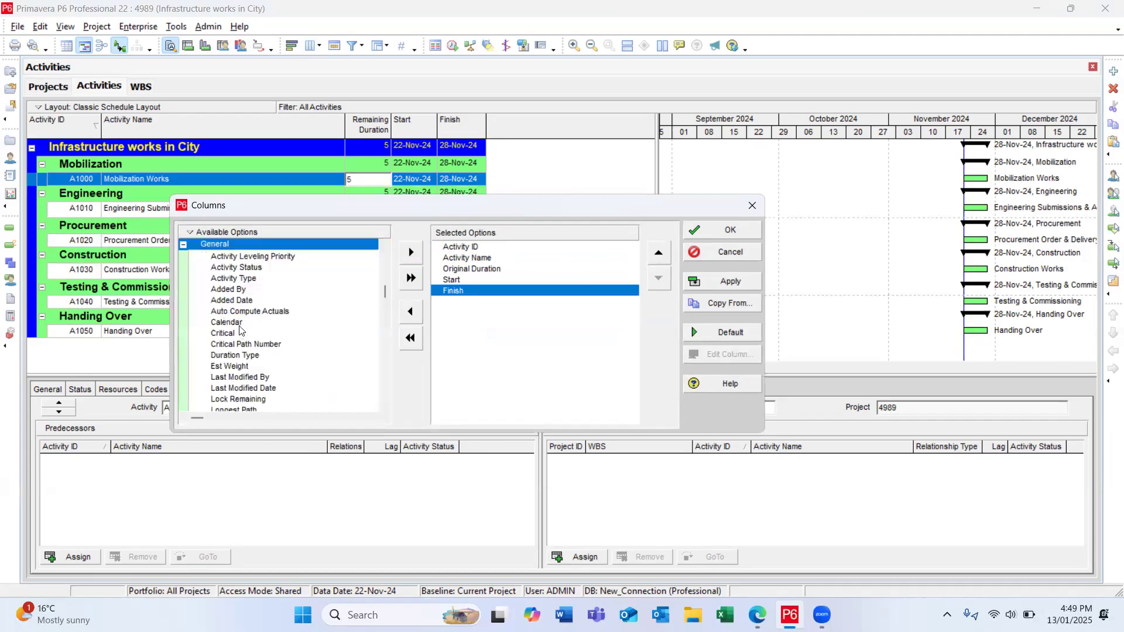
click(234, 322)
click(411, 252)
click(733, 280)
click(714, 236)
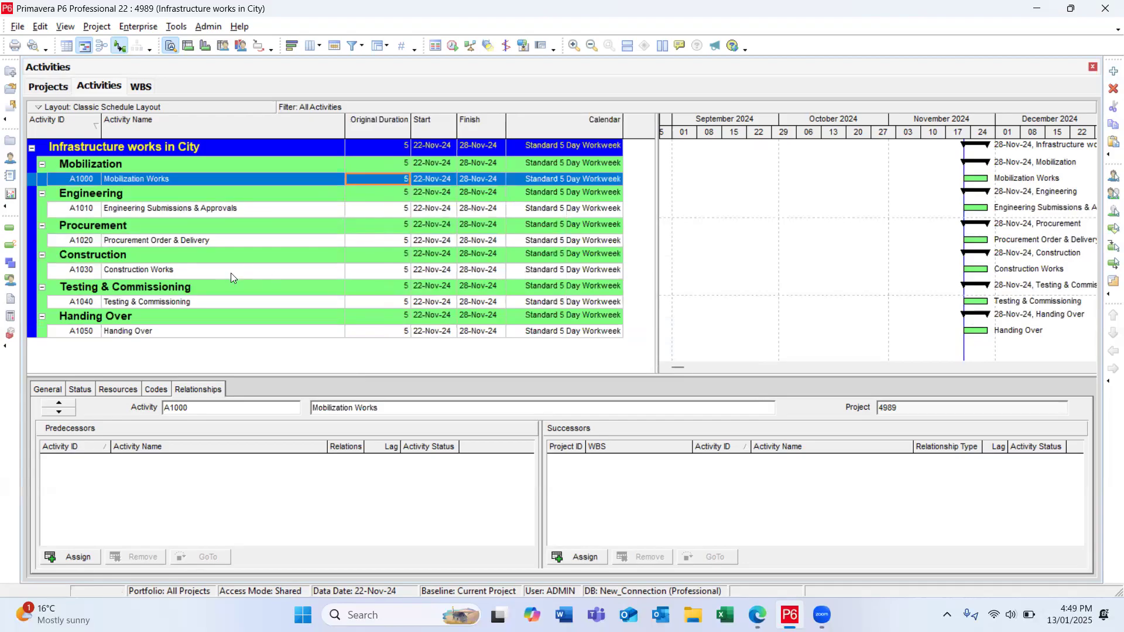
Step: Set the original duration of Mobilization Works to 30 and of Engineering Submissions & Approvals to 90
click(386, 183)
key(BackSpace)
text(30)
key(Return)
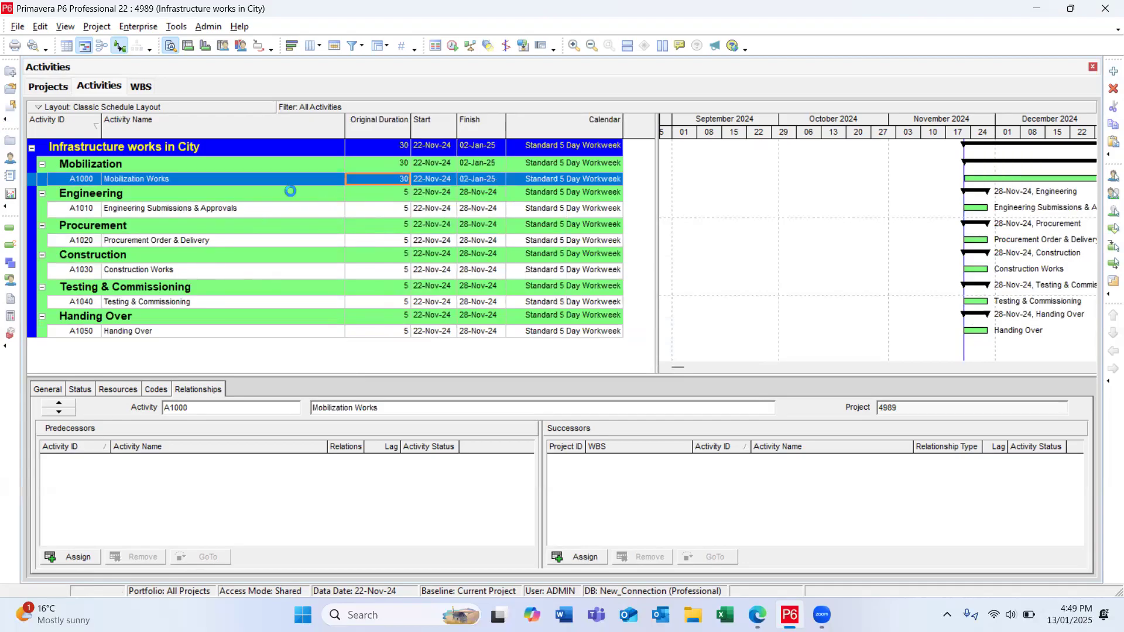
double_click(400, 212)
text(9)
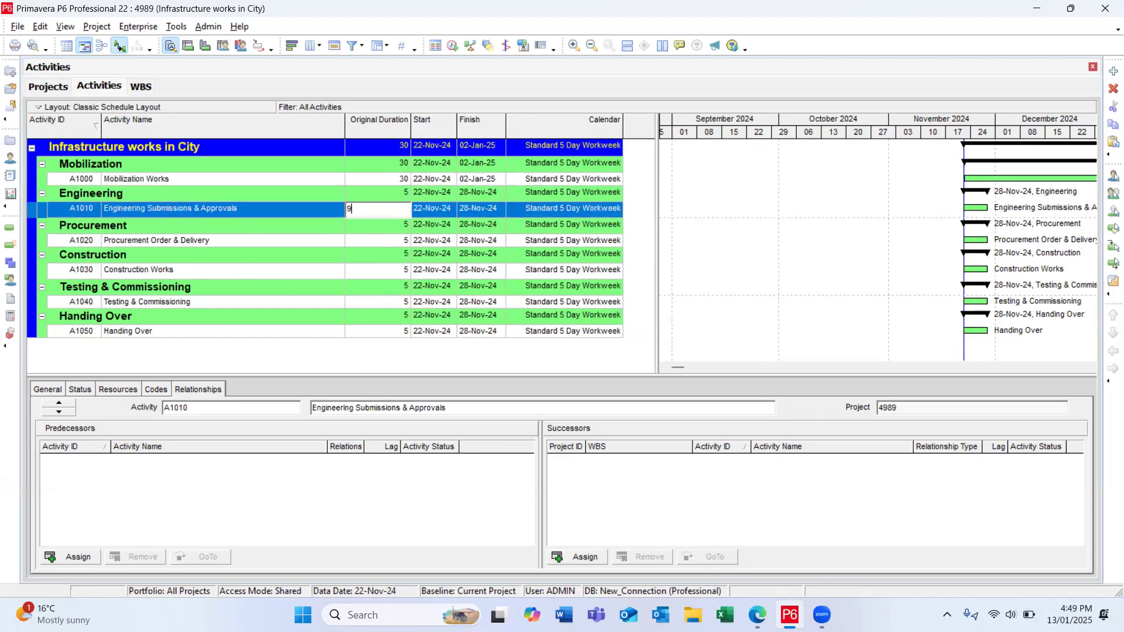
text(0)
key(Return)
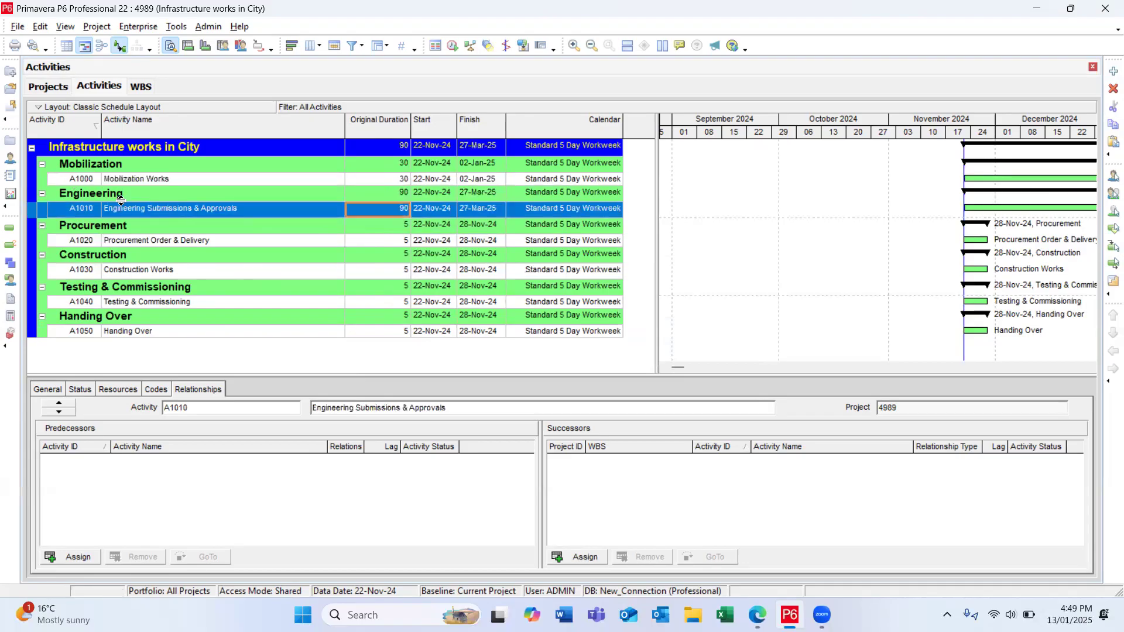
Step: Set the original duration of Procurement Order & Delivery to 120 and of Construction Works to 180
double_click(394, 243)
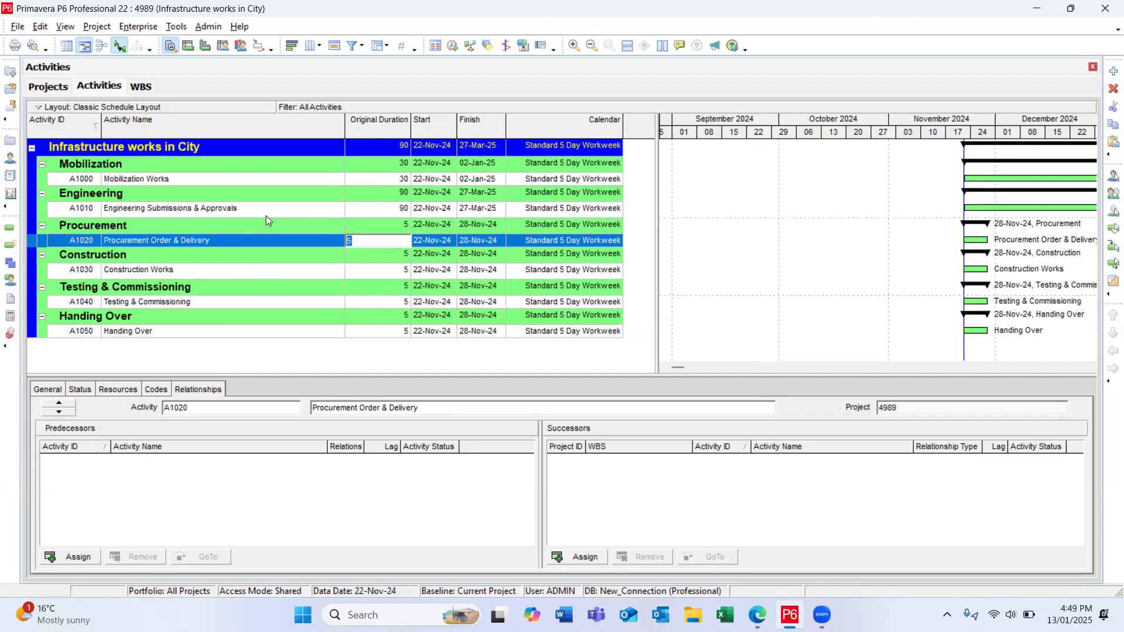
text(120)
key(Return)
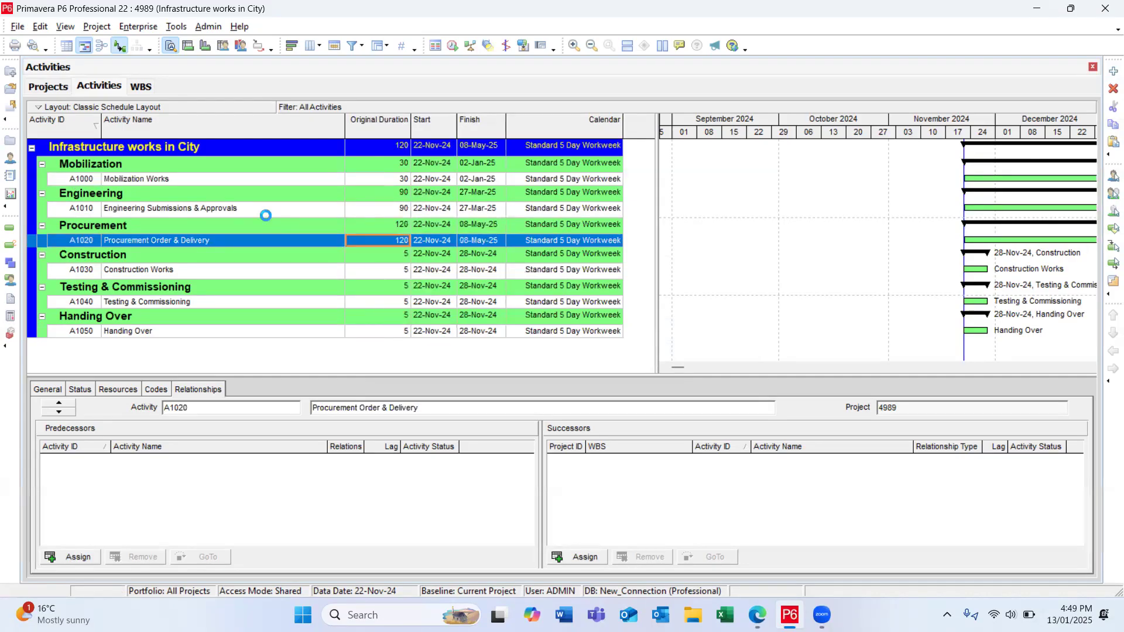
double_click(393, 271)
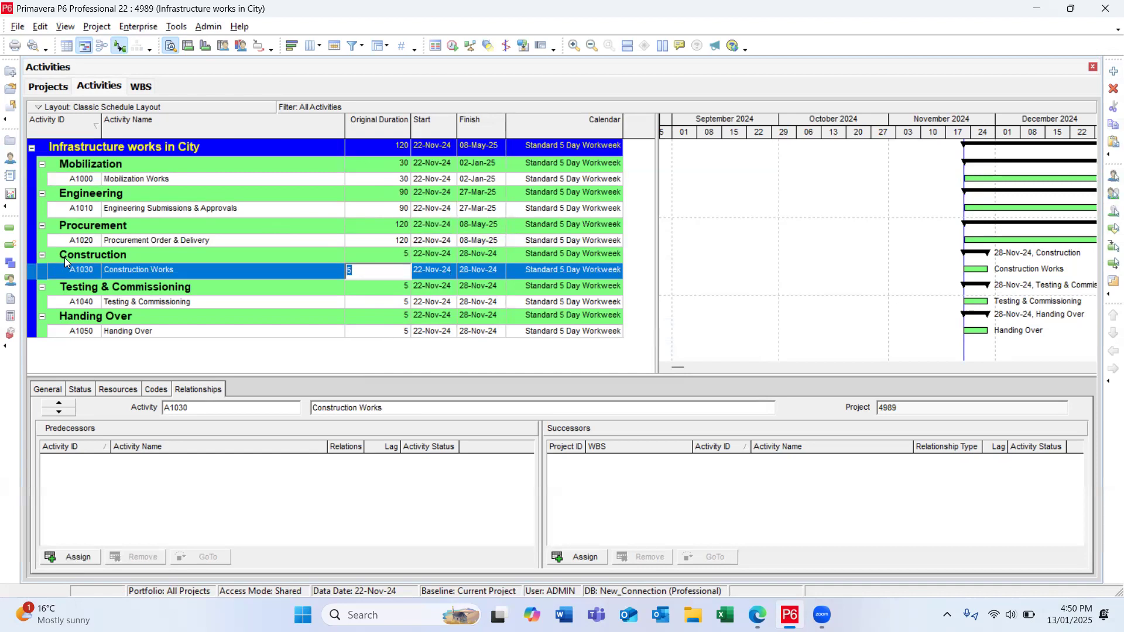
text(180)
key(Return)
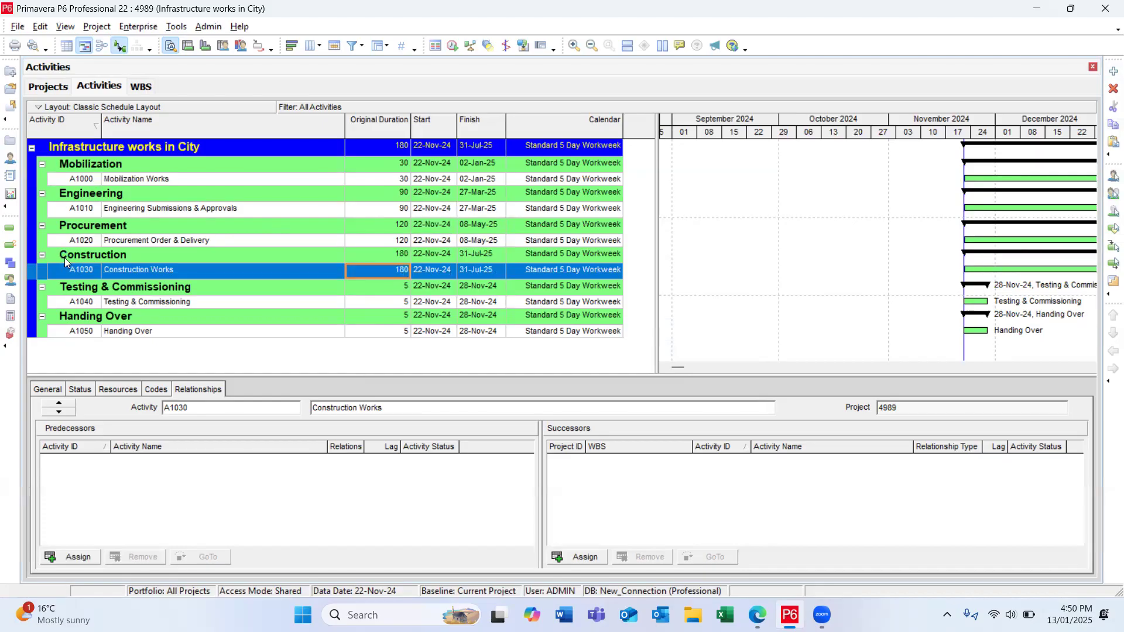
Step: Set the original duration of the Testing & Commissioning activity to 30 and of the Handing Over activity to 15
click(397, 303)
text(30)
key(Return)
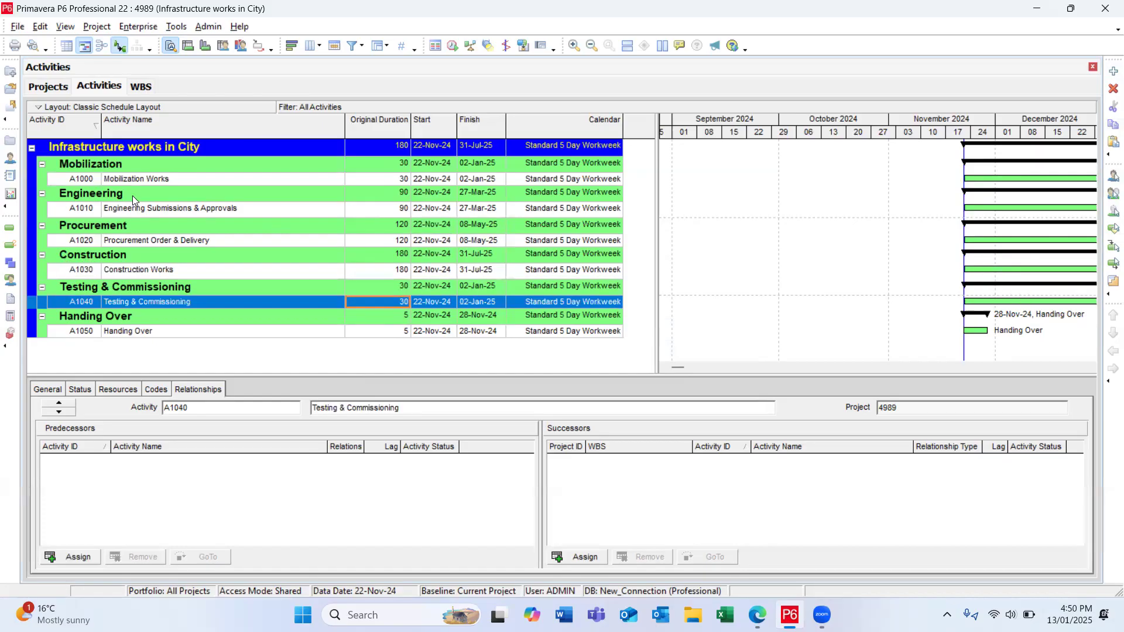
click(400, 332)
text(15)
key(Return)
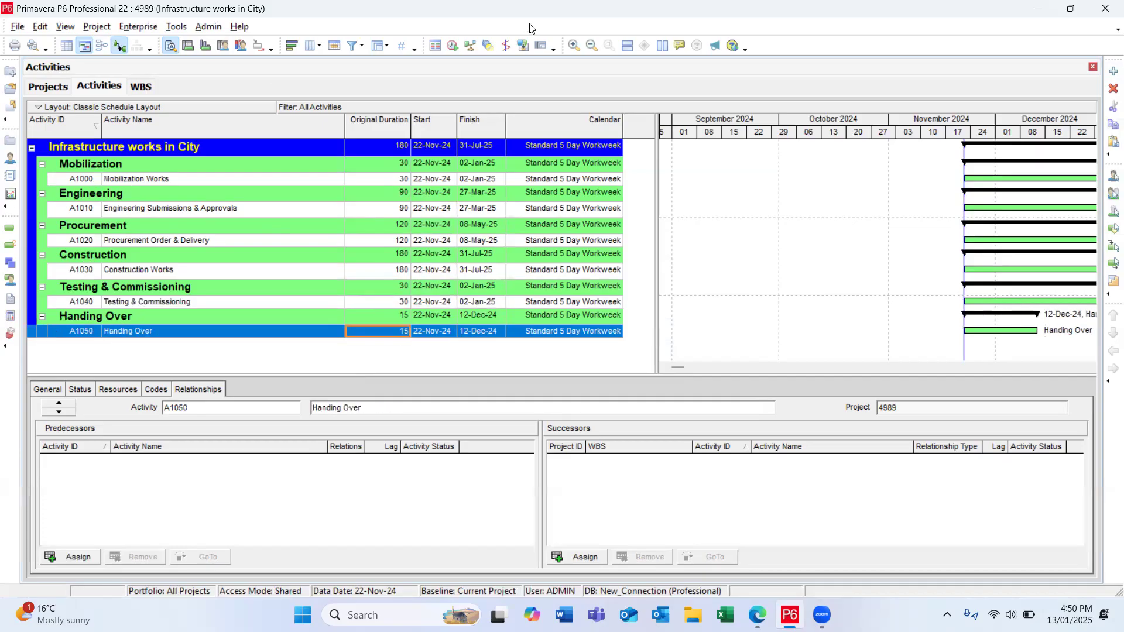
Step: Link all activities in sequence from Mobilization Works through Handing Over
click(375, 180)
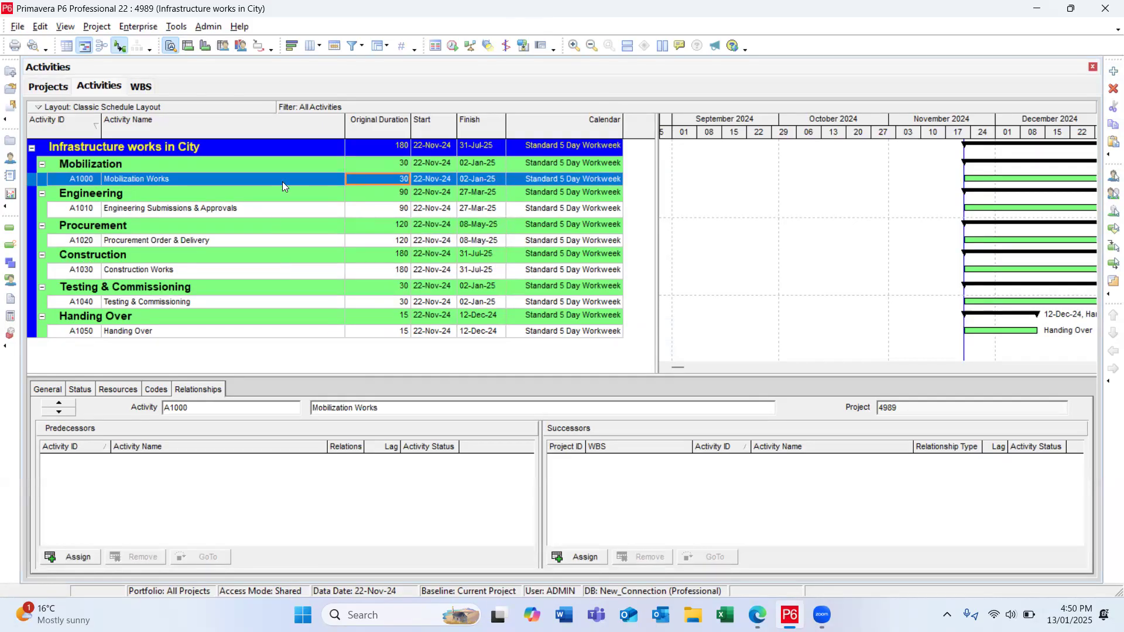
shift+click(377, 330)
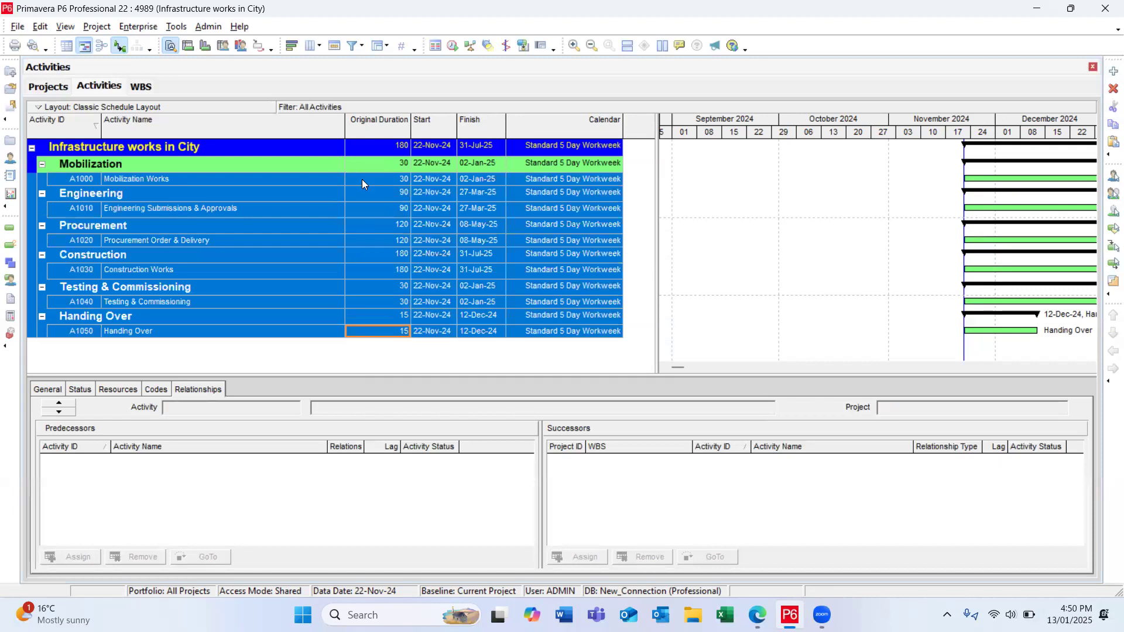
right_click(288, 180)
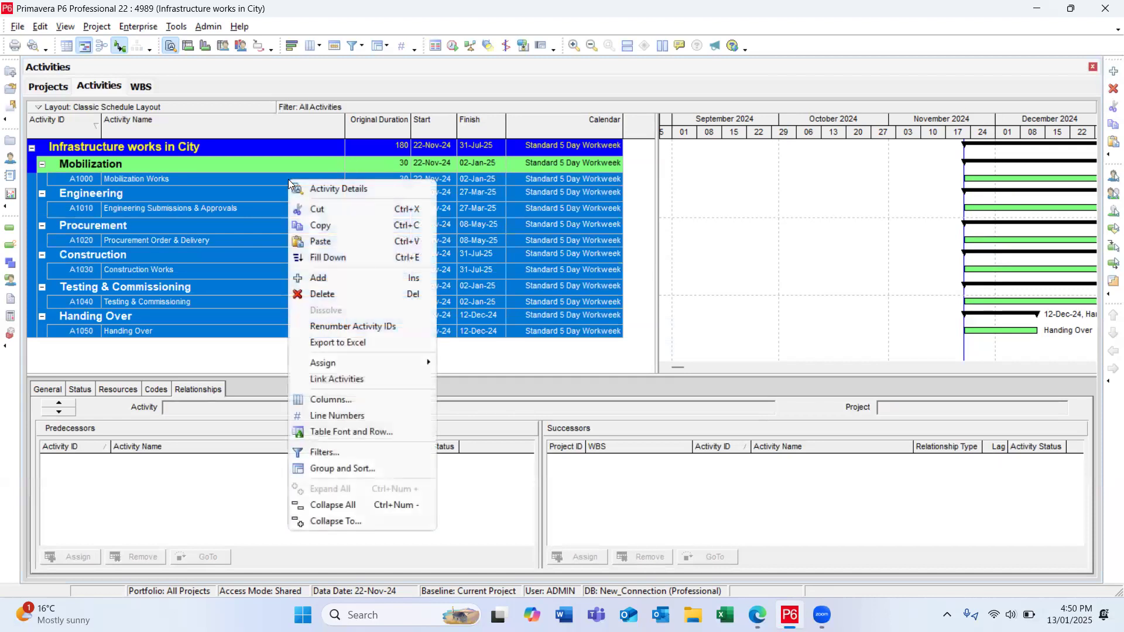
click(339, 379)
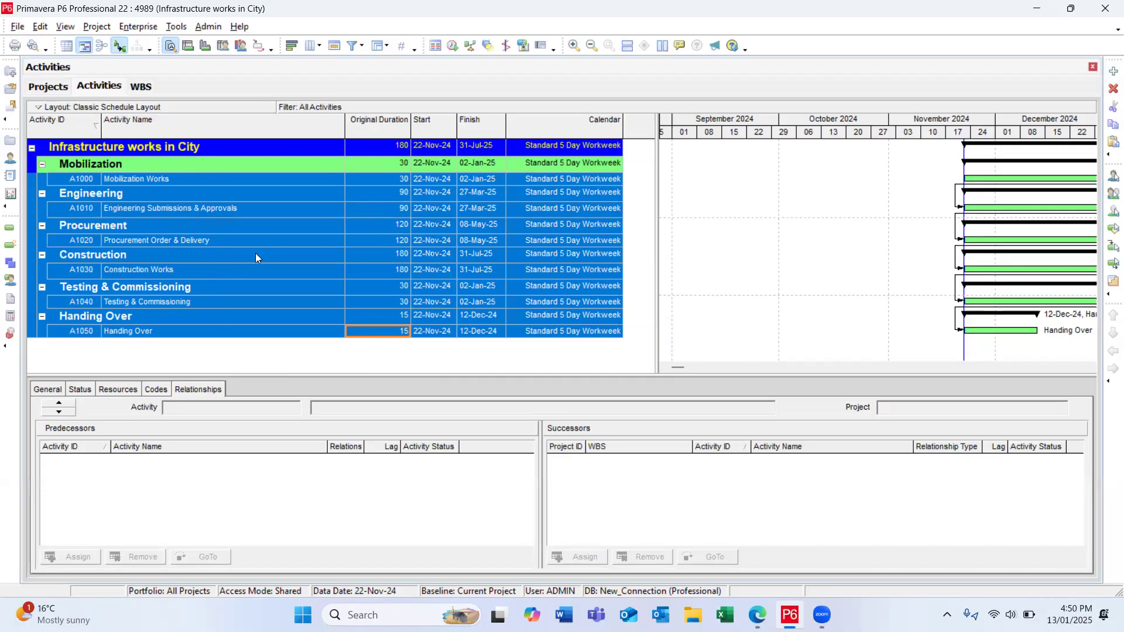
Step: Check the activity links by following each successor from Mobilization Works through to Handing Over
click(258, 232)
click(247, 179)
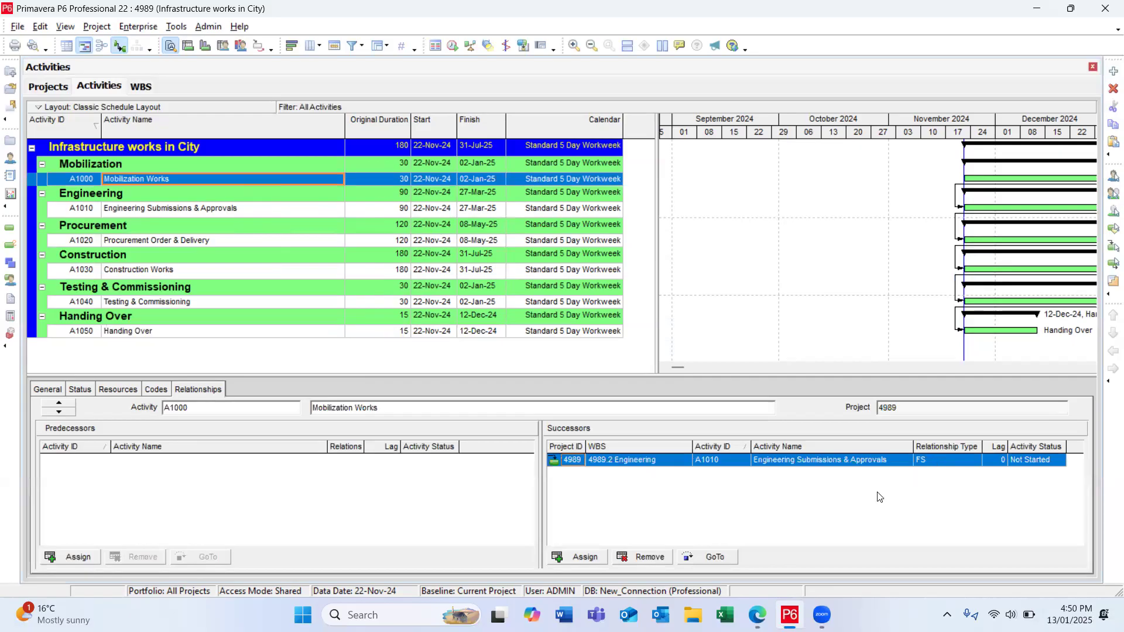
click(713, 556)
click(714, 558)
click(712, 557)
click(713, 557)
click(713, 557)
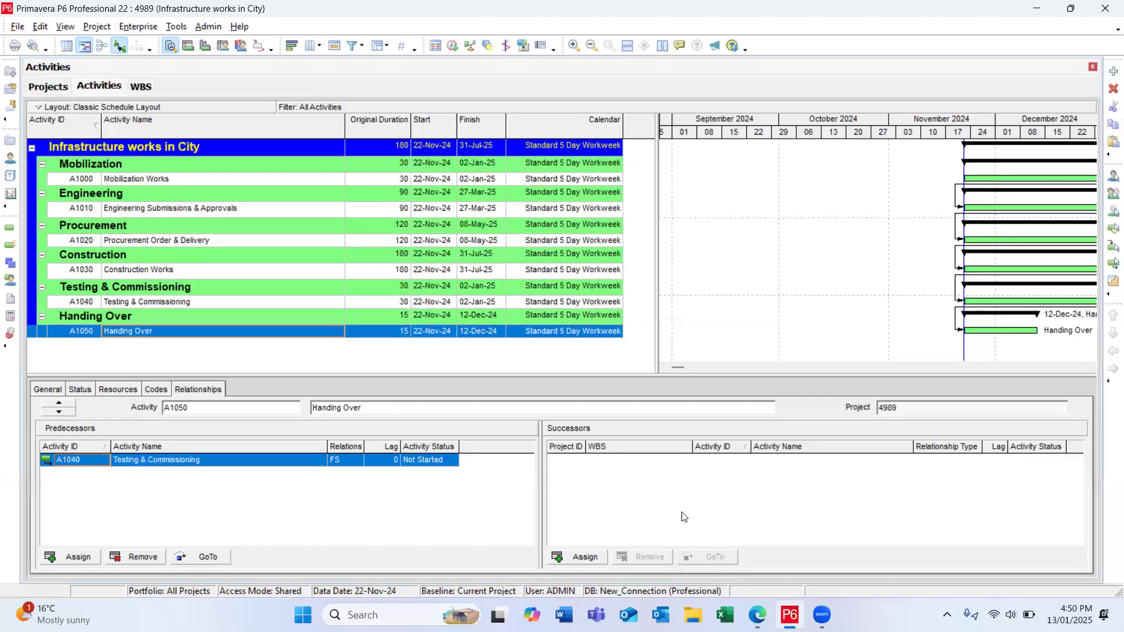
Step: Narrow the Original Duration column, and widen the activity table and the Predecessors area
drag(403, 134, 388, 133)
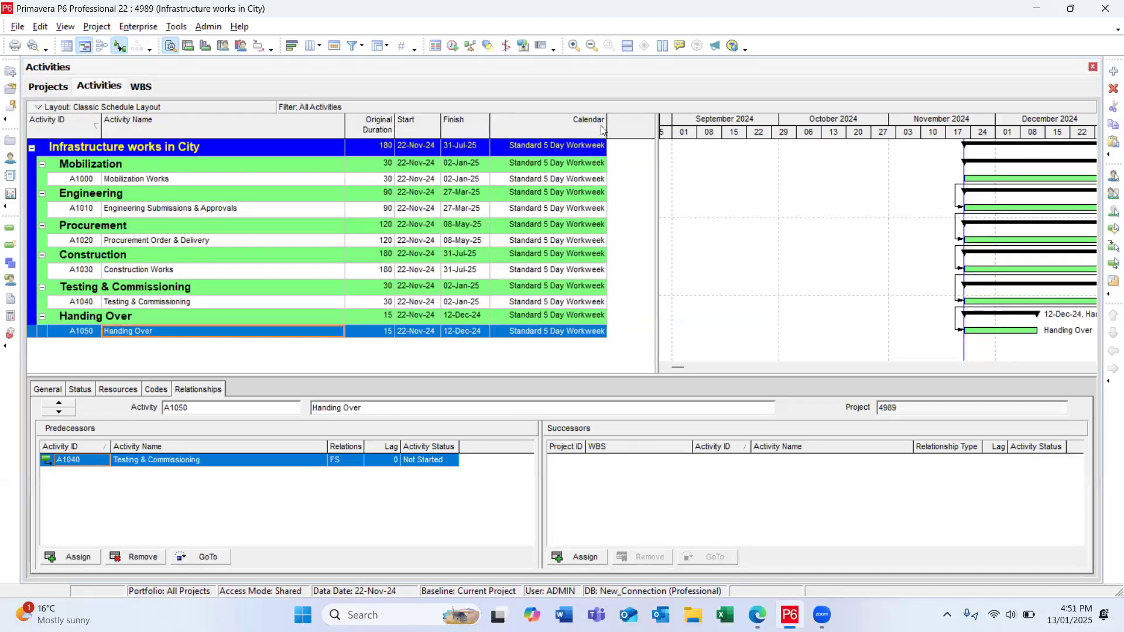
drag(668, 186, 713, 186)
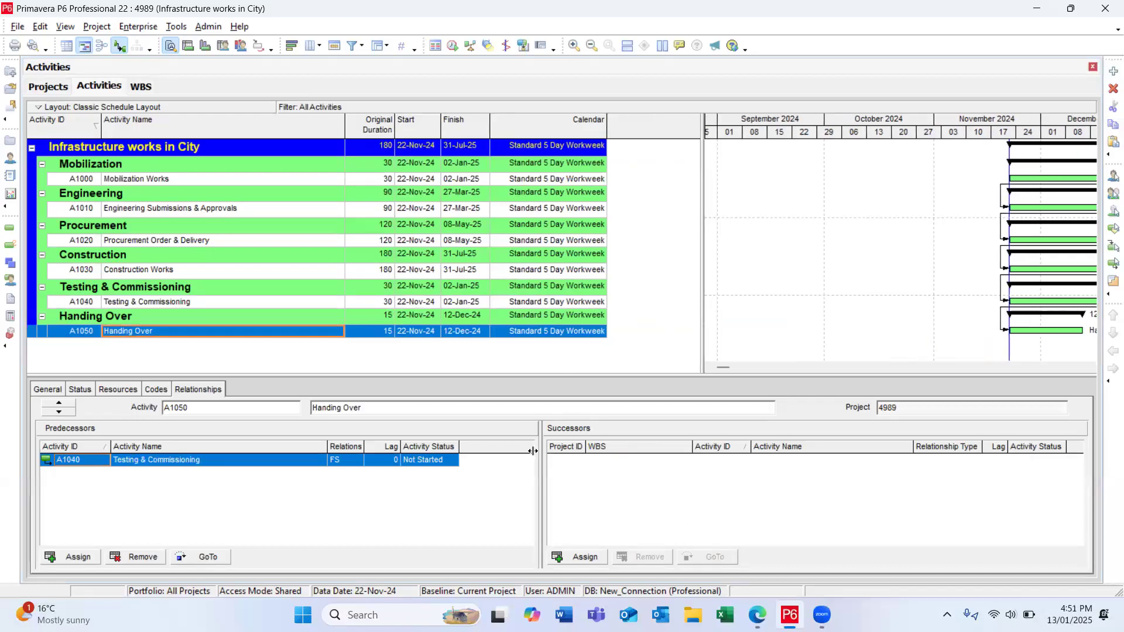
drag(537, 458, 703, 435)
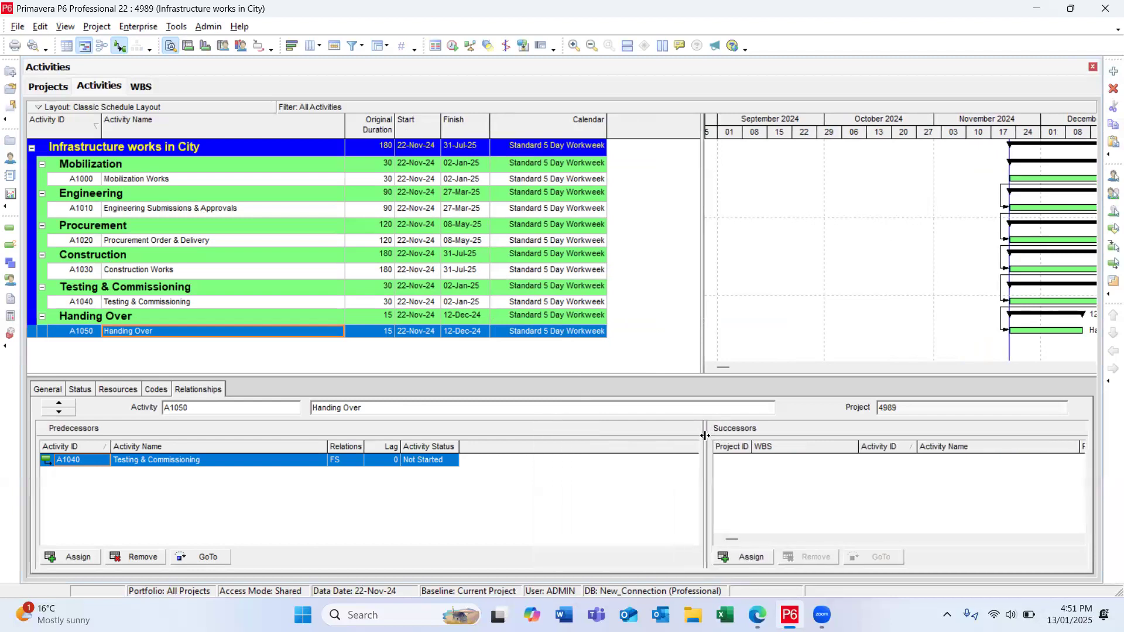
Step: Create a project calendar copied from the global 7-Day Workweek calendar and name it "7 days calendar"
click(138, 27)
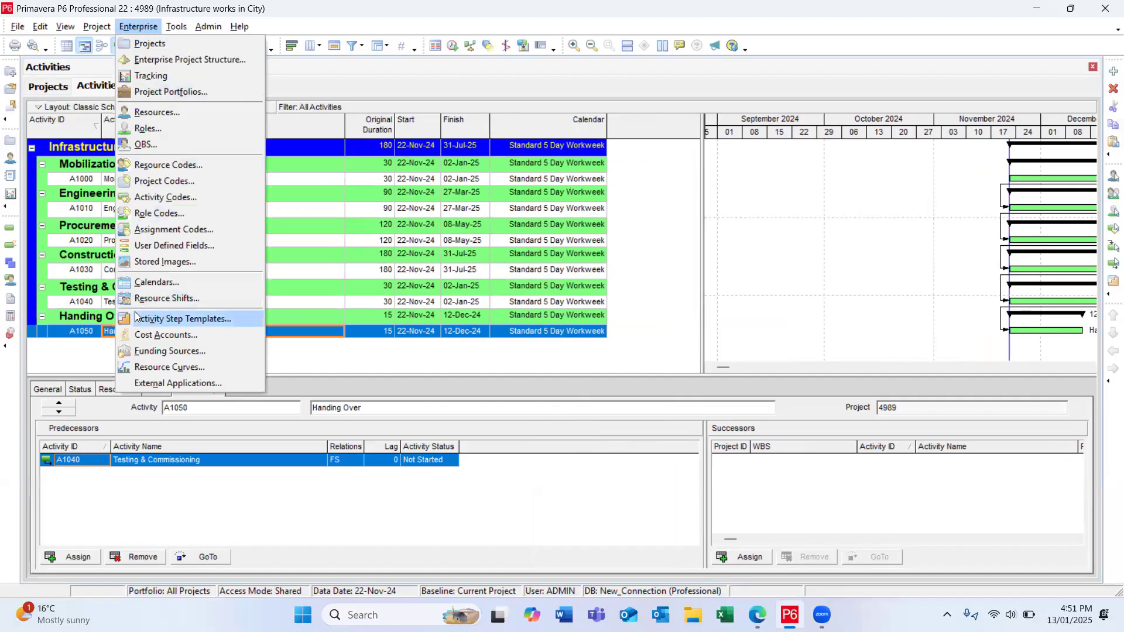
click(153, 283)
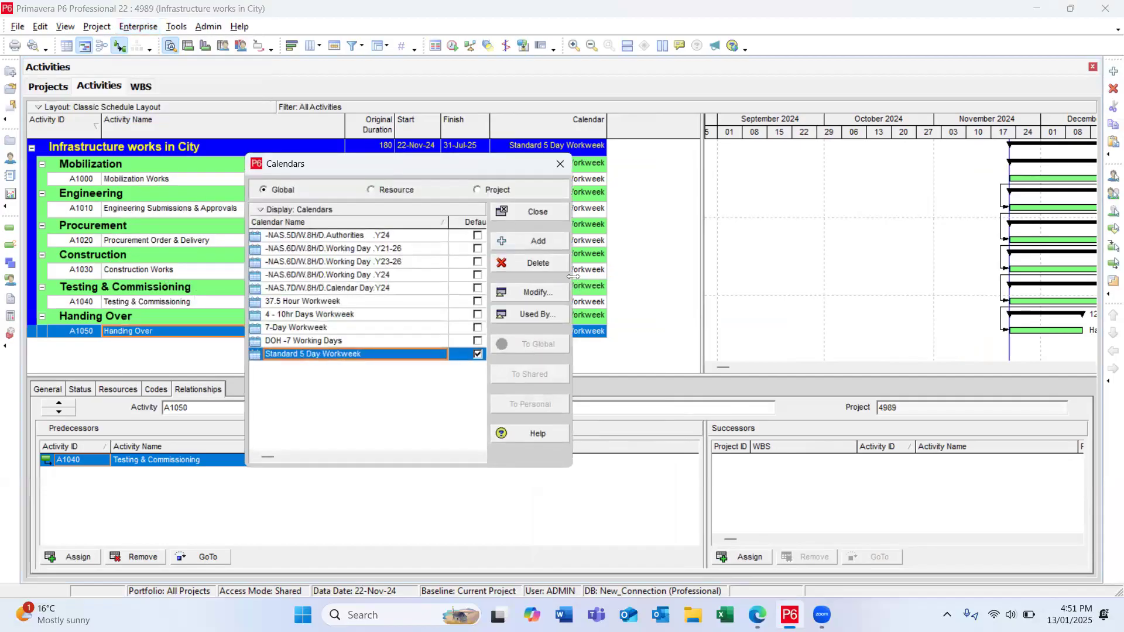
drag(573, 276, 798, 277)
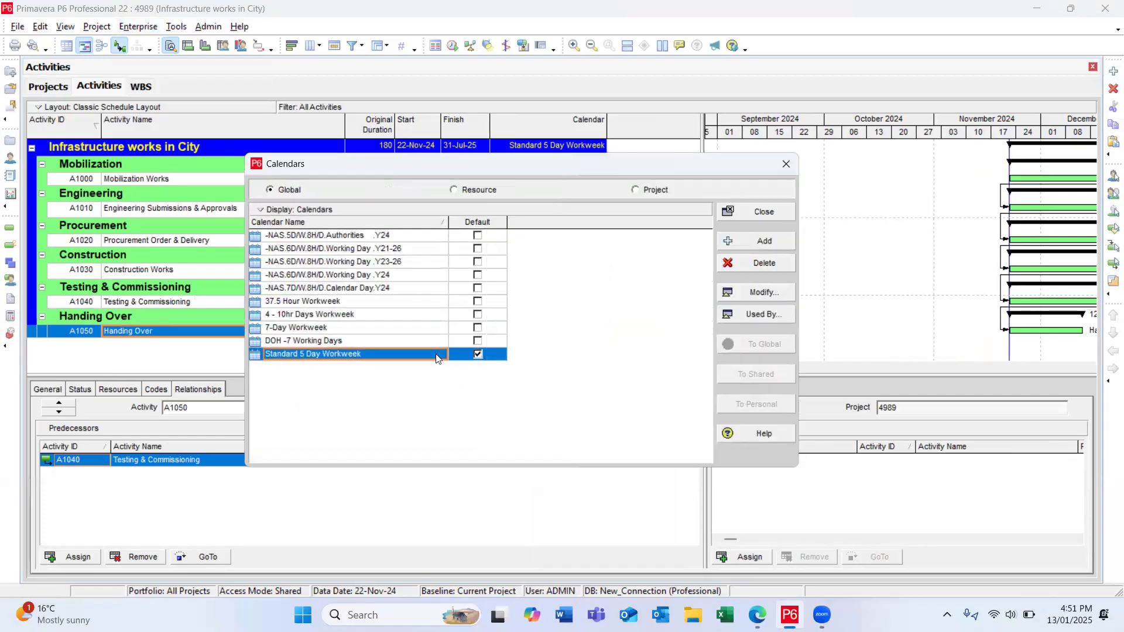
click(644, 191)
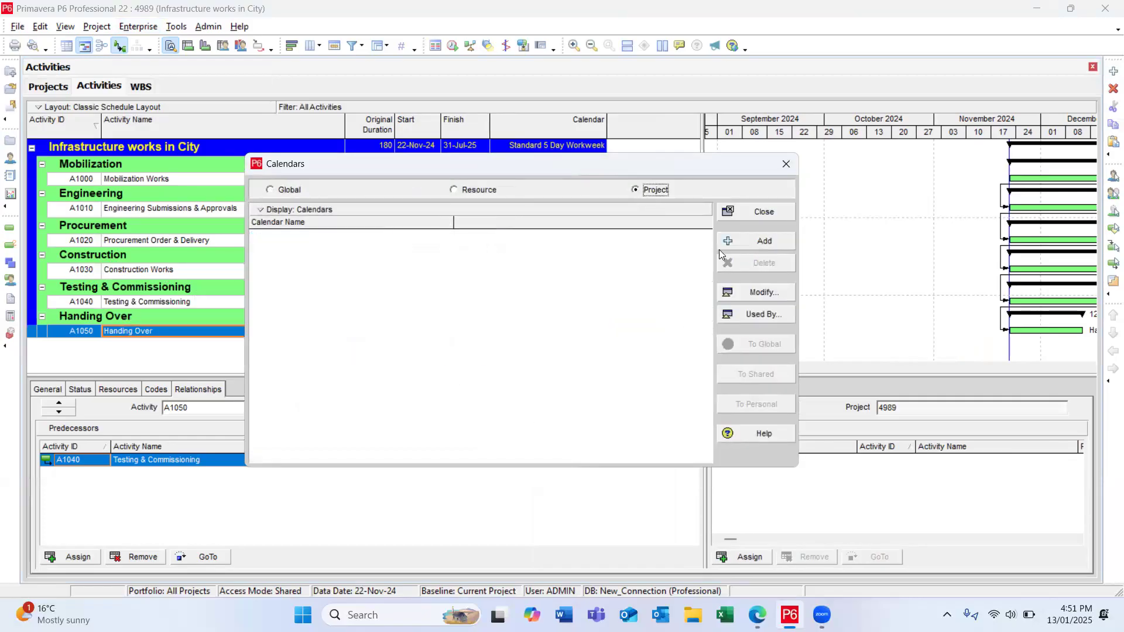
click(741, 240)
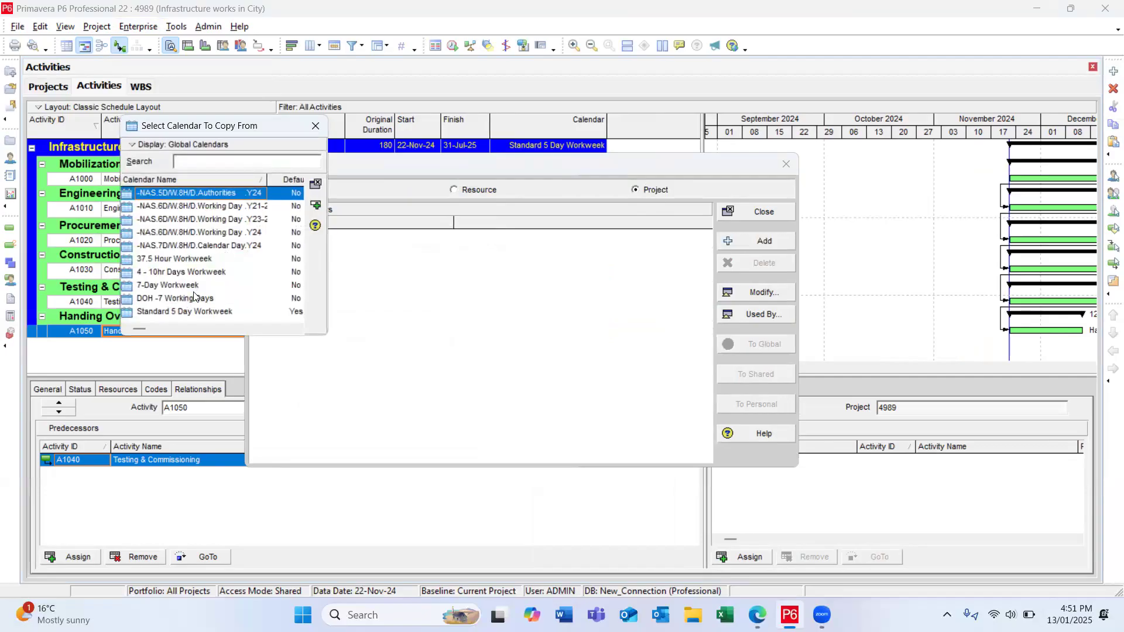
click(185, 287)
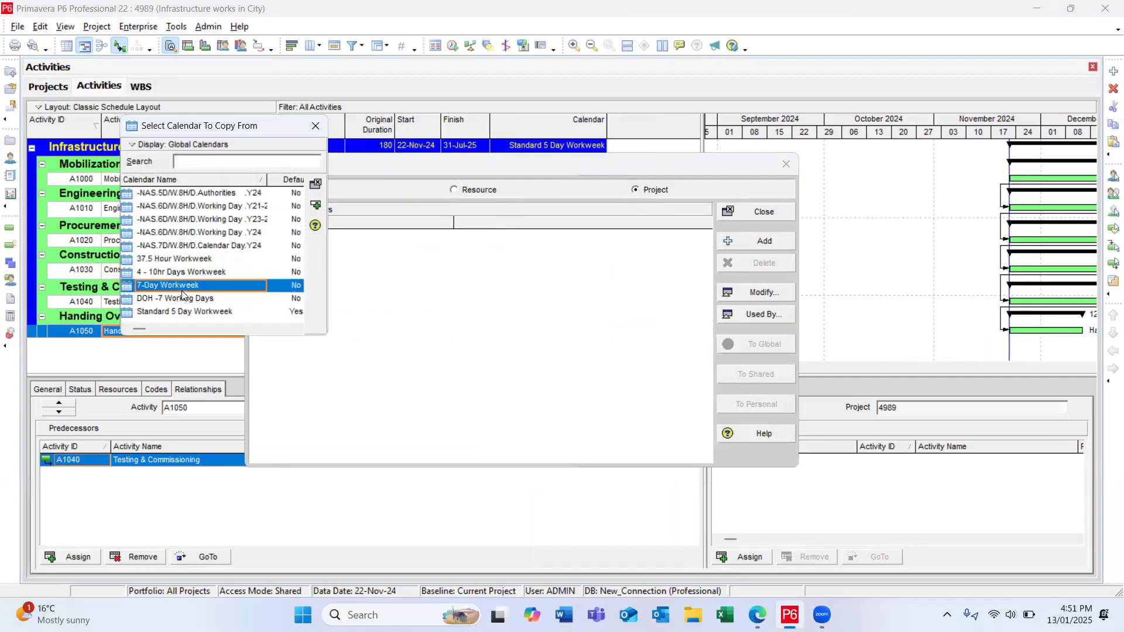
click(317, 206)
text(7 days calend)
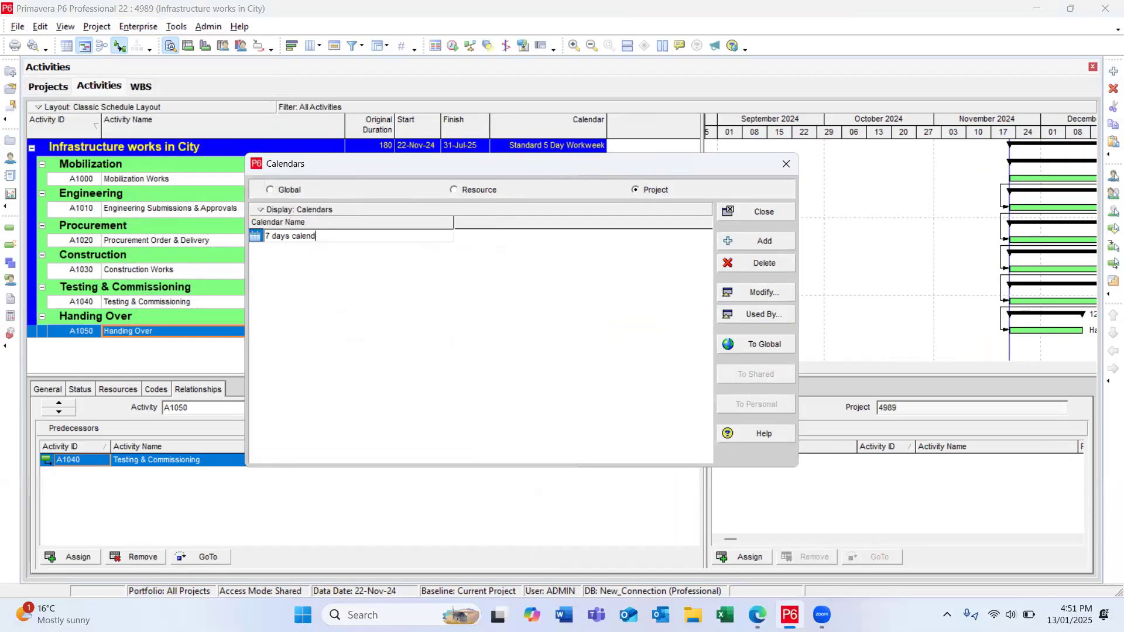
text(ar)
key(Return)
Step: Review the 7 days calendar's hours per time period, standard weekly hours and upcoming months, then close the calendar windows
click(726, 299)
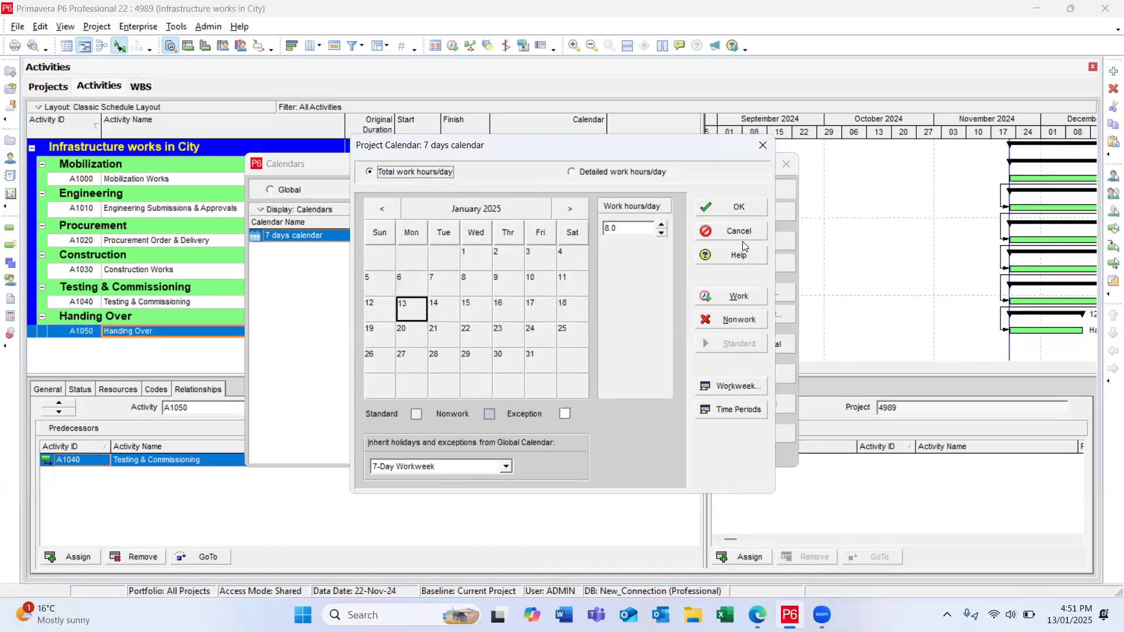
click(570, 209)
click(737, 409)
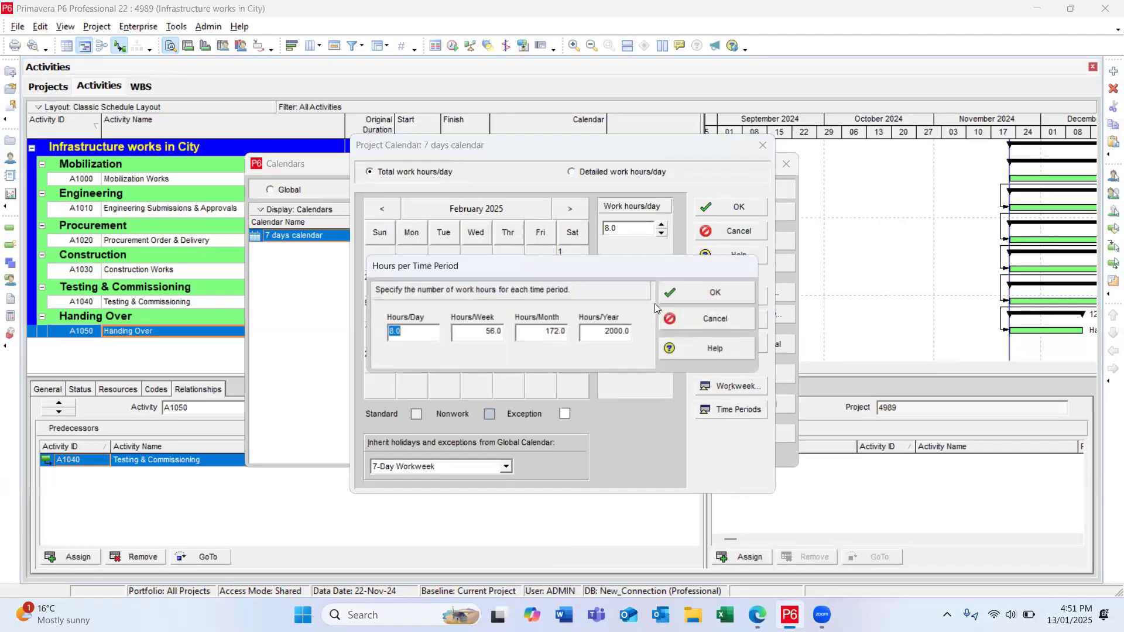
click(691, 293)
click(735, 386)
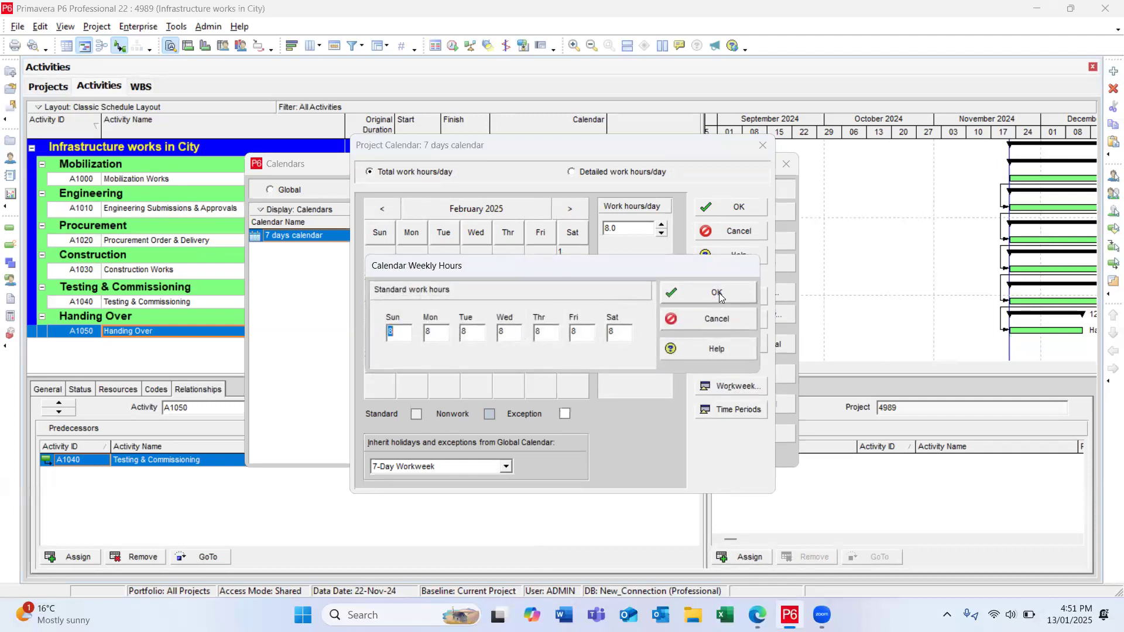
click(744, 293)
double_click(575, 214)
double_click(575, 213)
triple_click(574, 212)
triple_click(576, 213)
double_click(574, 212)
triple_click(575, 212)
double_click(574, 211)
click(744, 220)
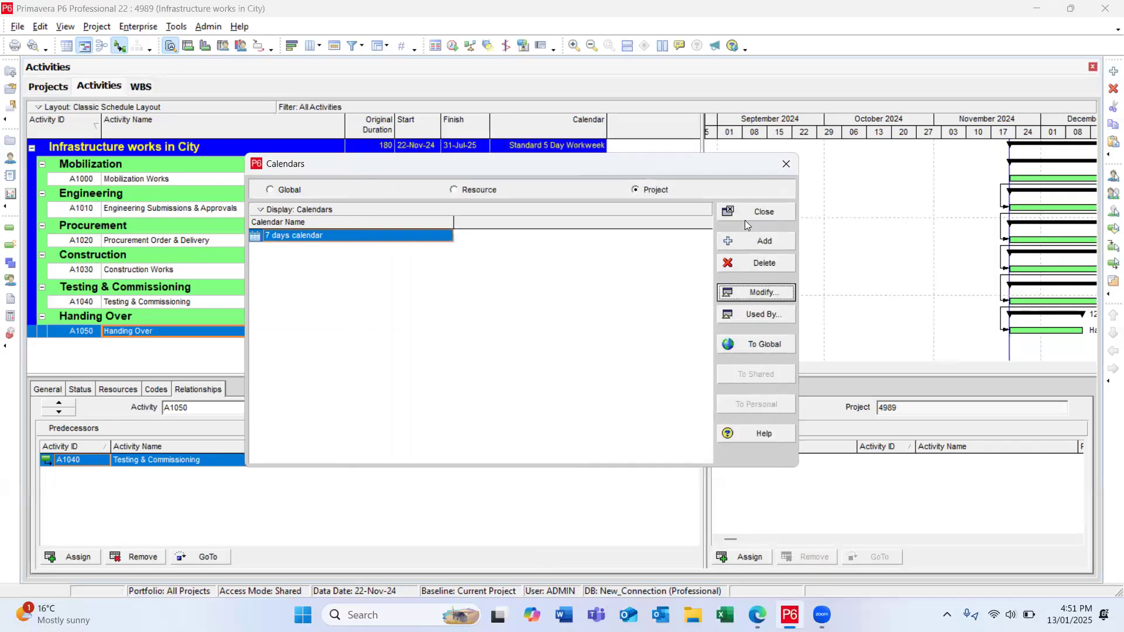
click(746, 213)
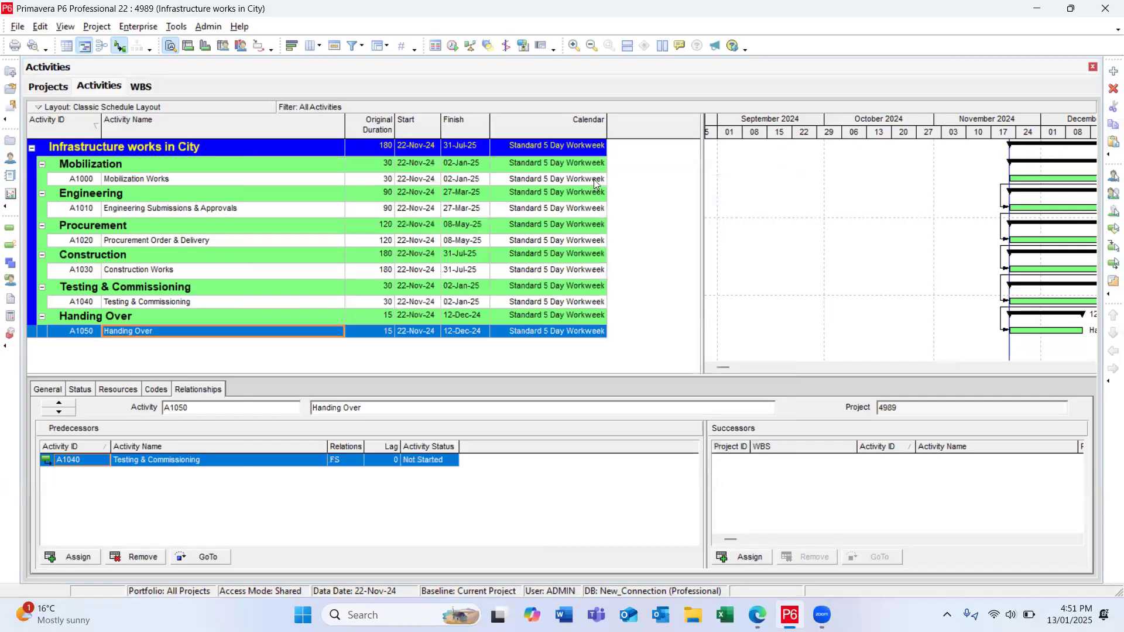
Step: Assign the project-level 7 days calendar to the Mobilization Works activity
click(595, 181)
click(601, 182)
click(601, 179)
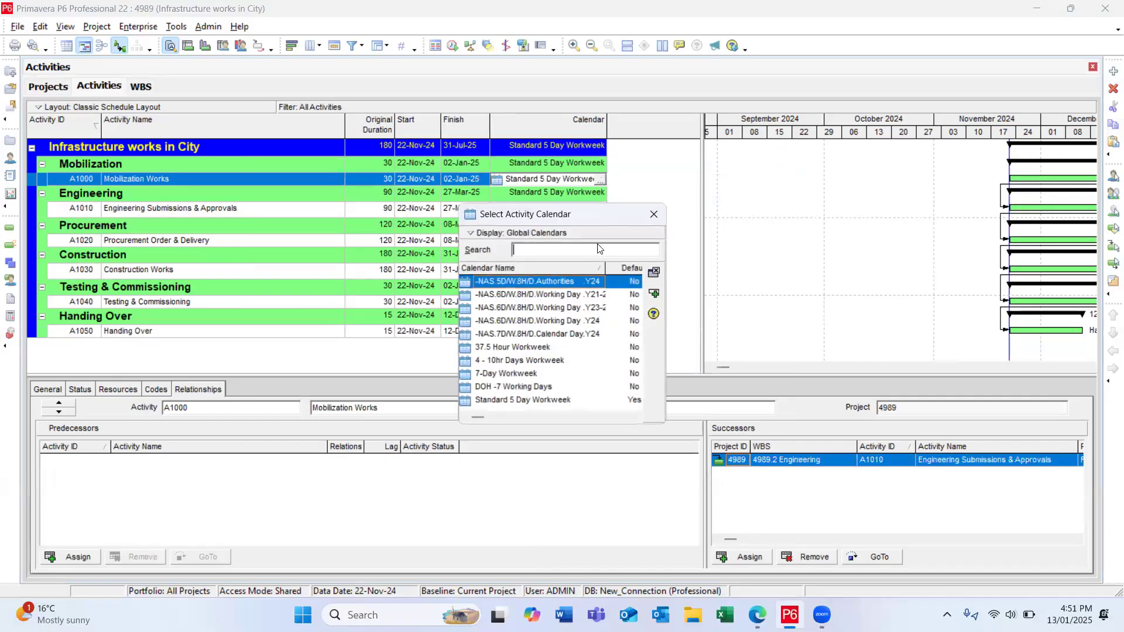
click(528, 233)
click(527, 266)
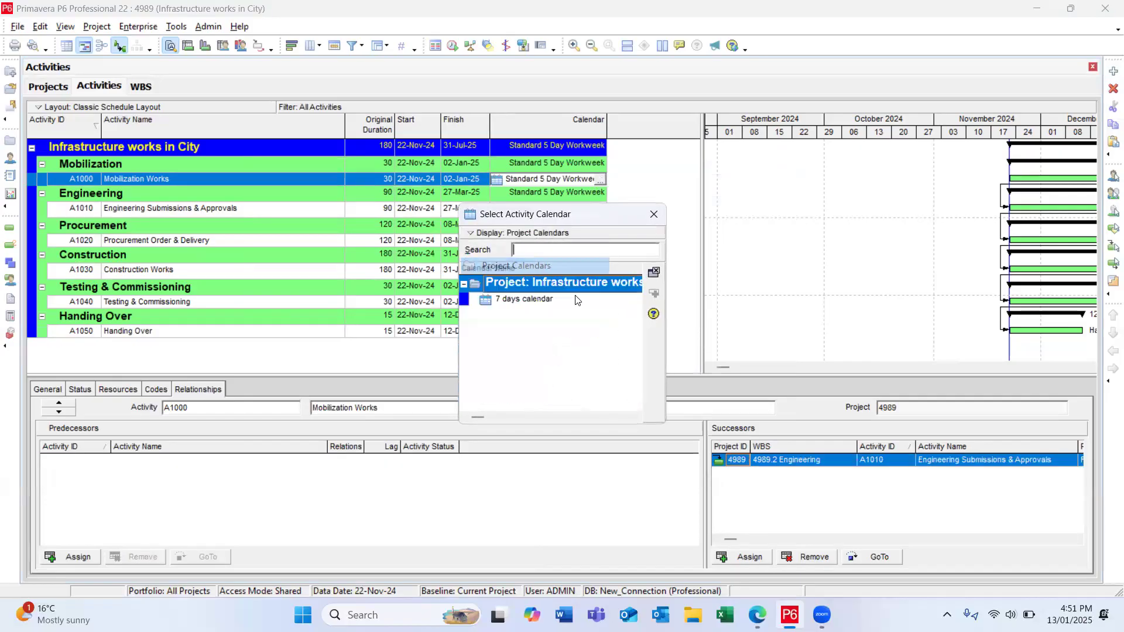
click(520, 299)
double_click(520, 298)
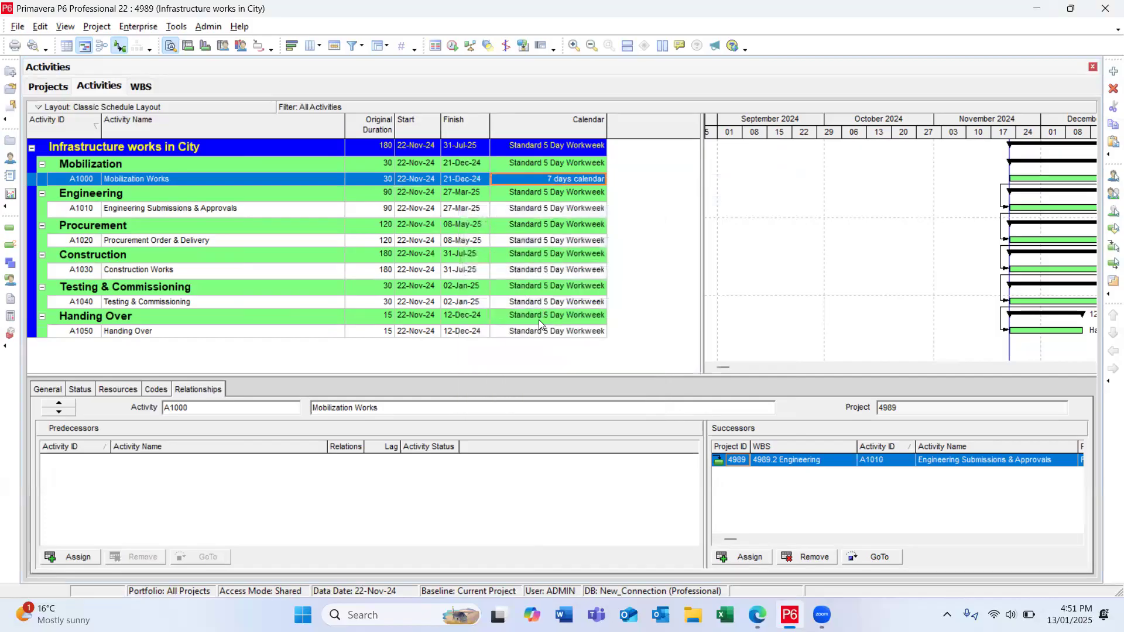
Step: Fill the 7 days calendar down from Mobilization Works through Handing Over, refresh the data, and narrow the Calendar column
shift+click(553, 331)
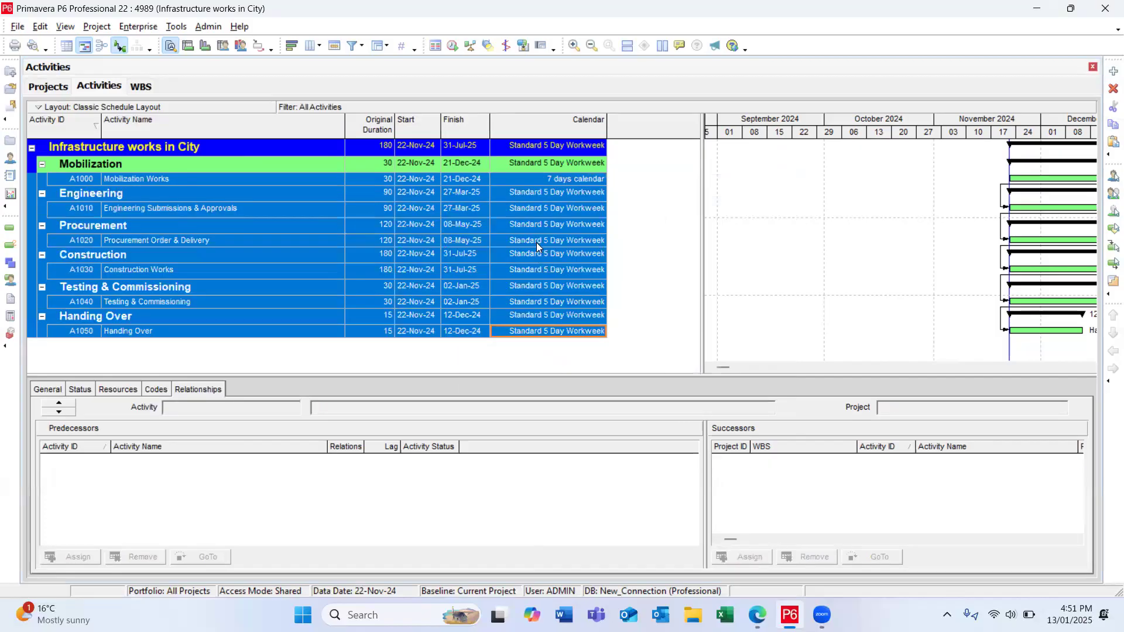
right_click(538, 181)
click(588, 260)
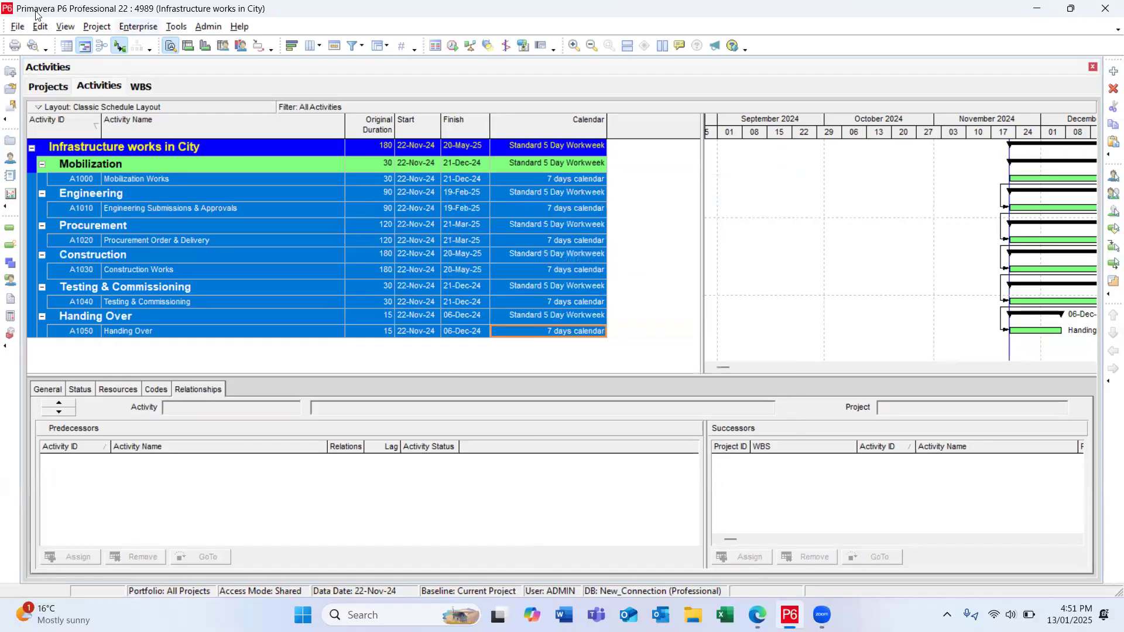
click(18, 28)
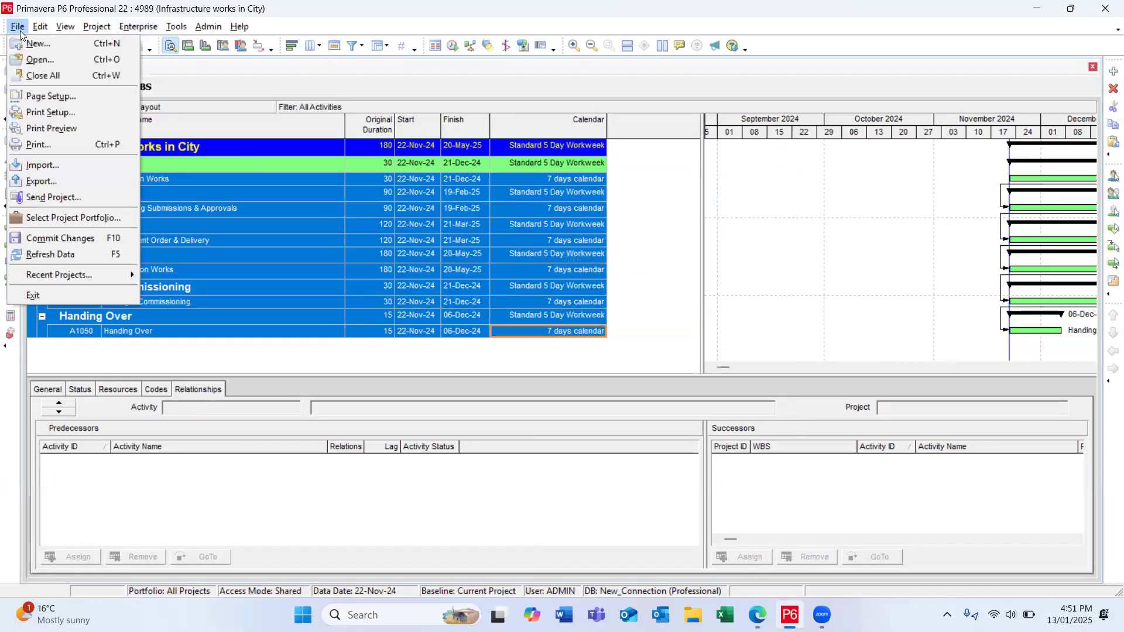
click(44, 255)
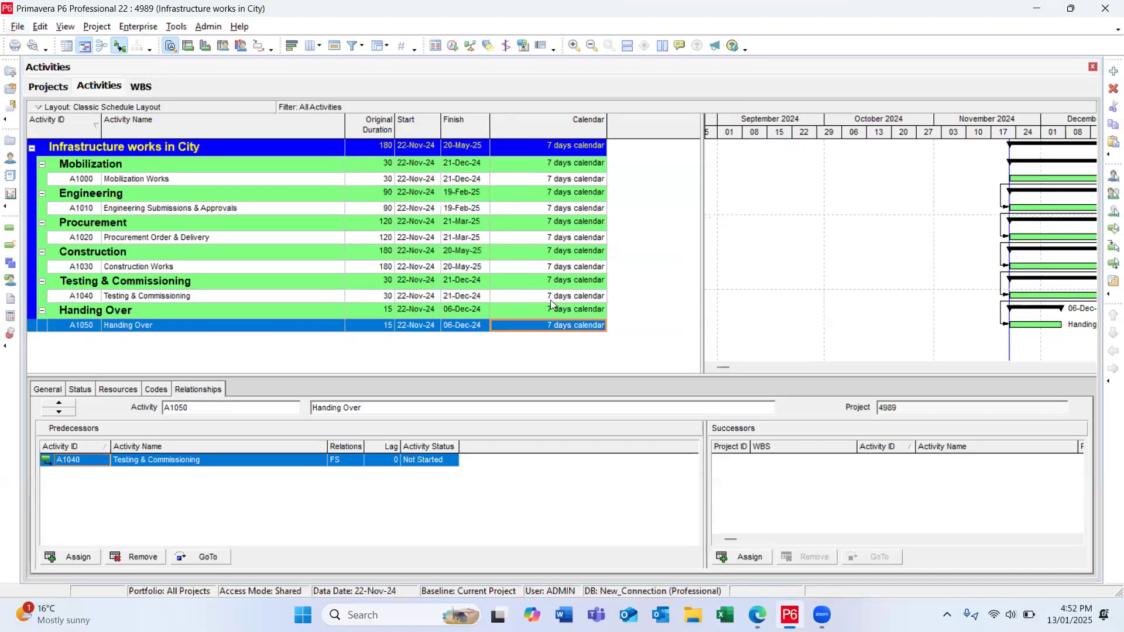
drag(607, 130, 568, 134)
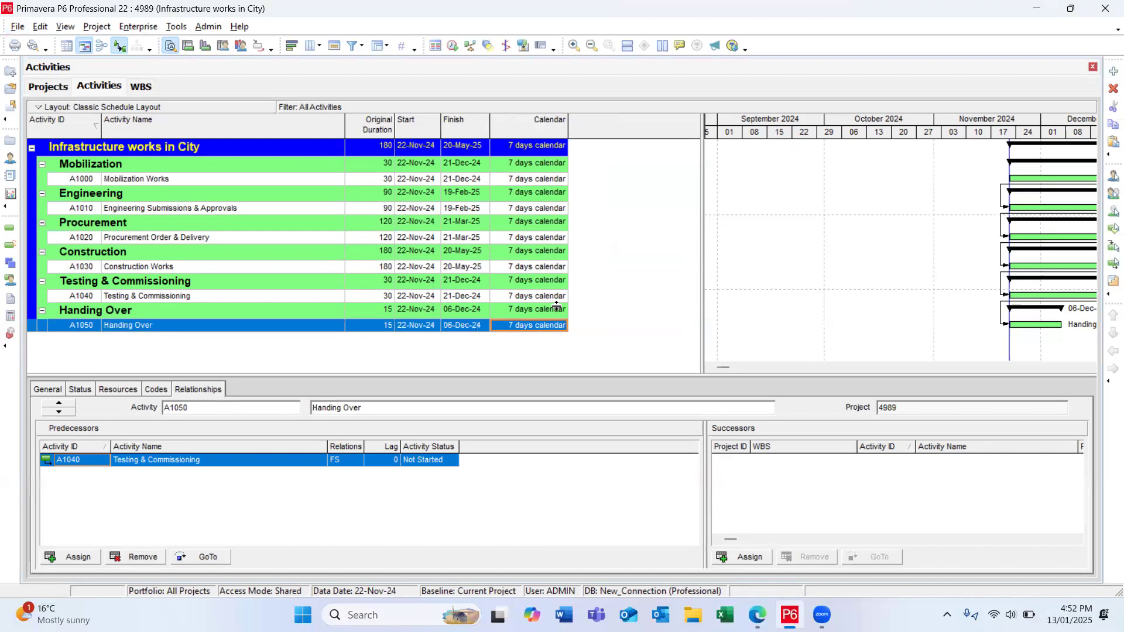
Step: Check the planned start date of project 4989 in its schedule dates, and return to the activities
click(453, 43)
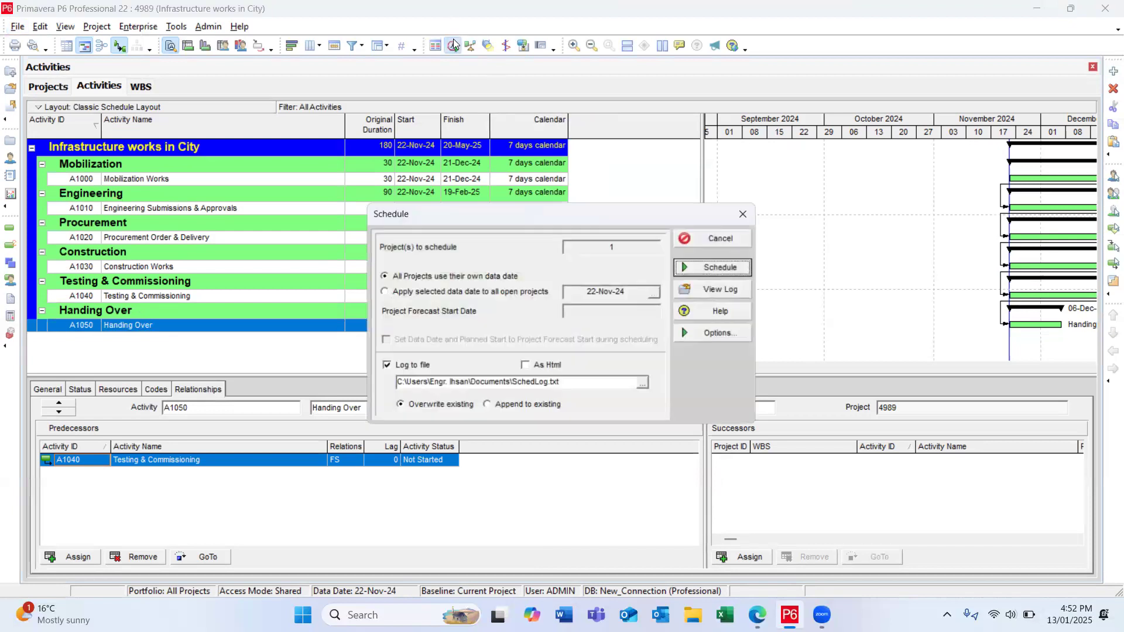
click(708, 239)
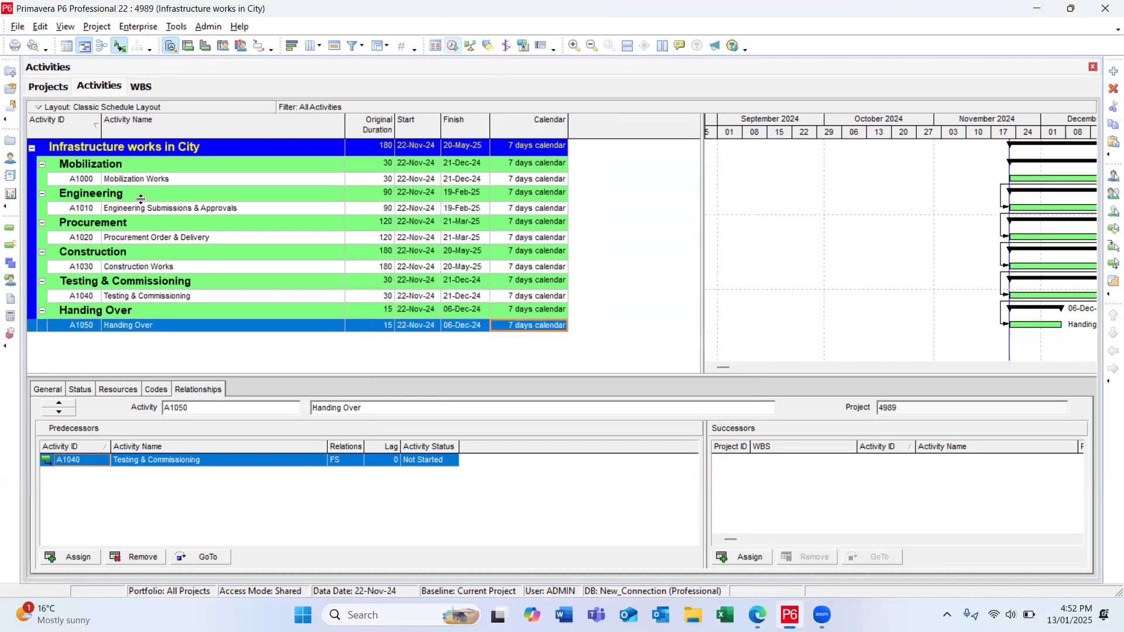
click(10, 141)
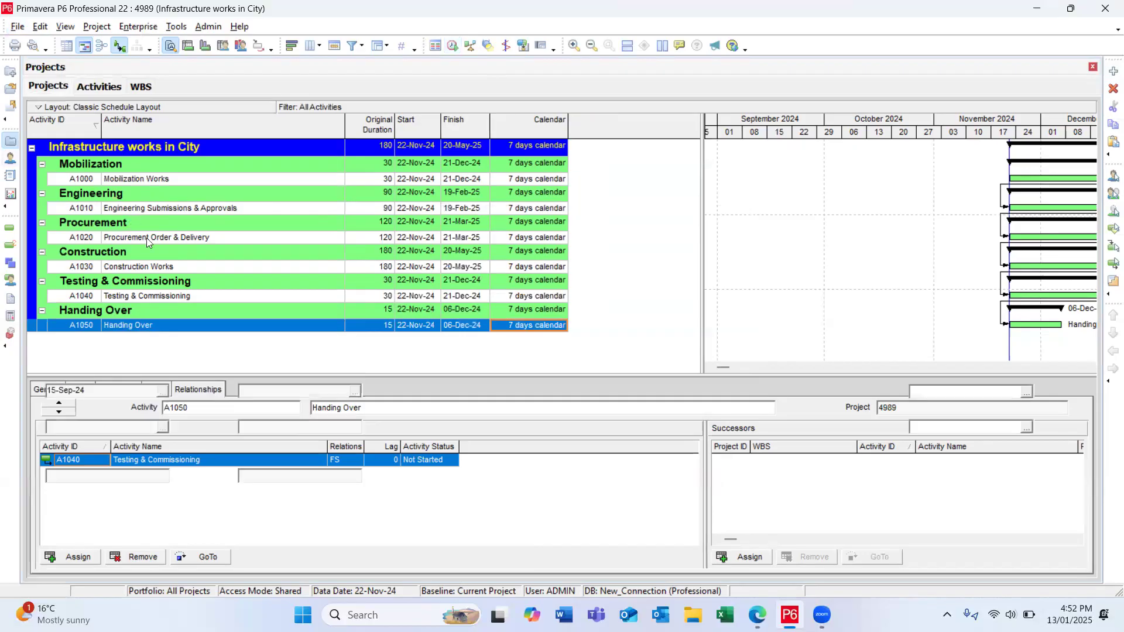
click(176, 228)
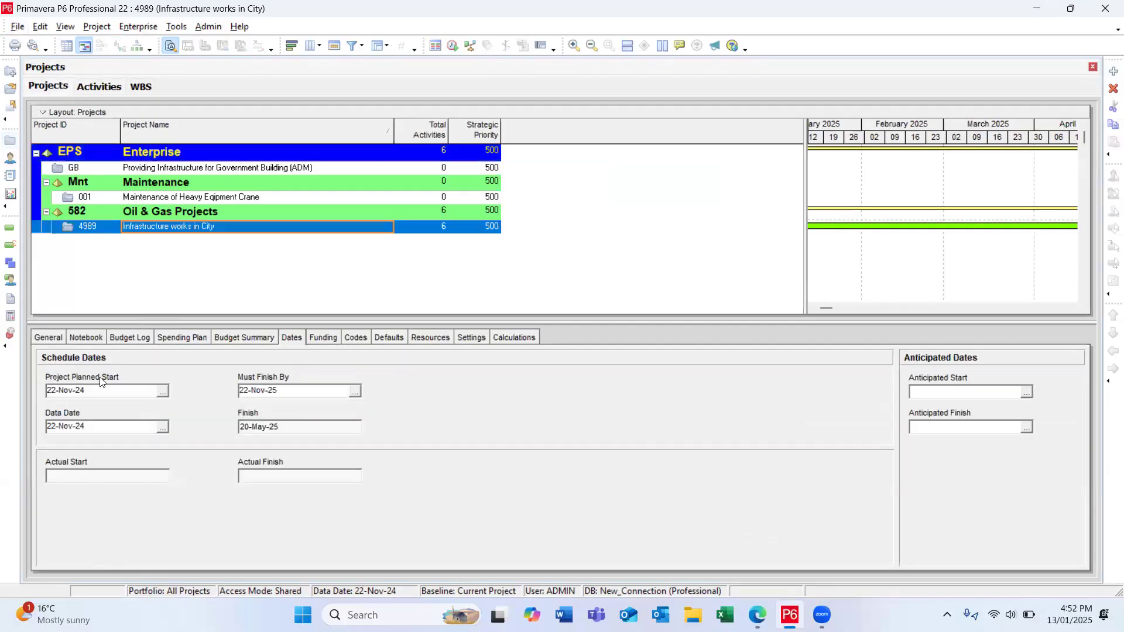
drag(88, 390, 29, 388)
click(9, 235)
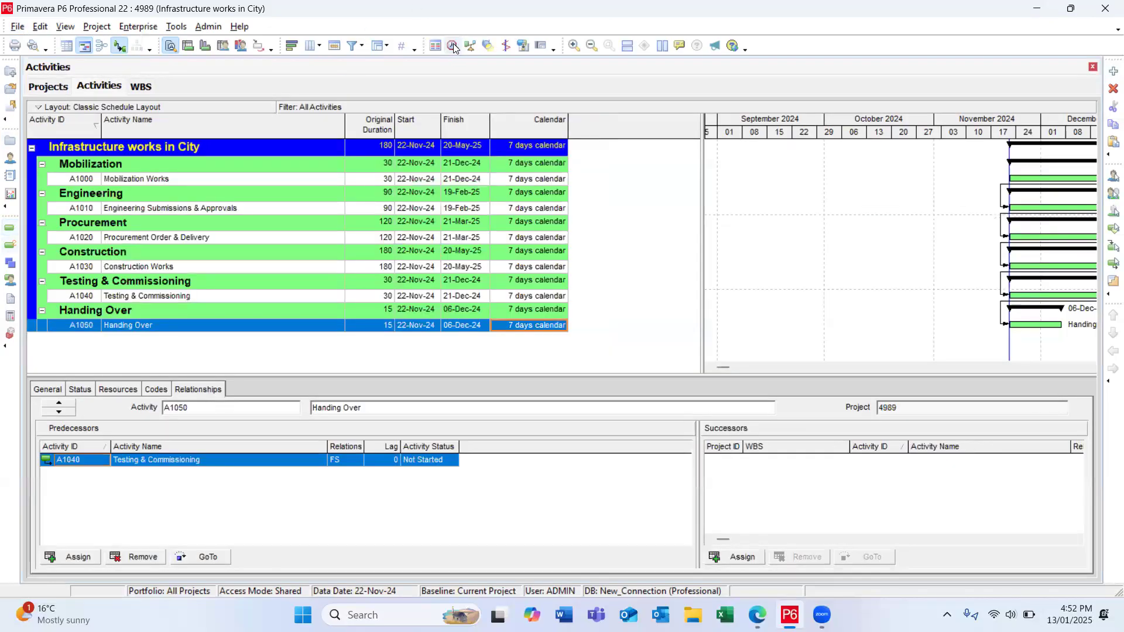
Step: Schedule the project with the data date 22-Nov-24 applied to all open projects
click(453, 45)
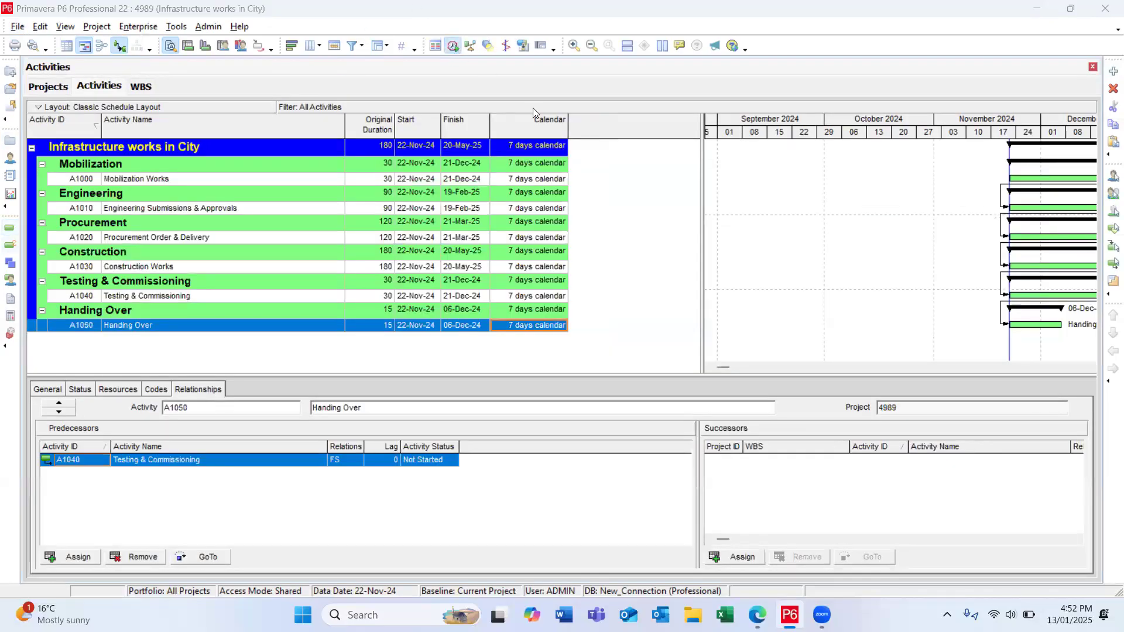
click(438, 296)
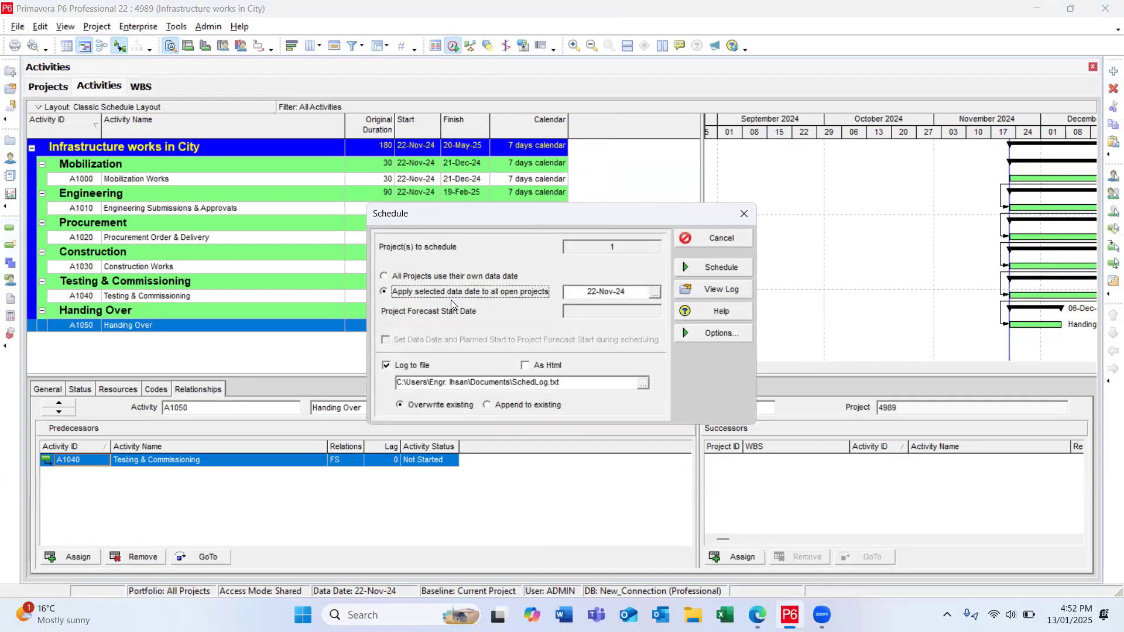
click(655, 292)
click(643, 531)
click(699, 267)
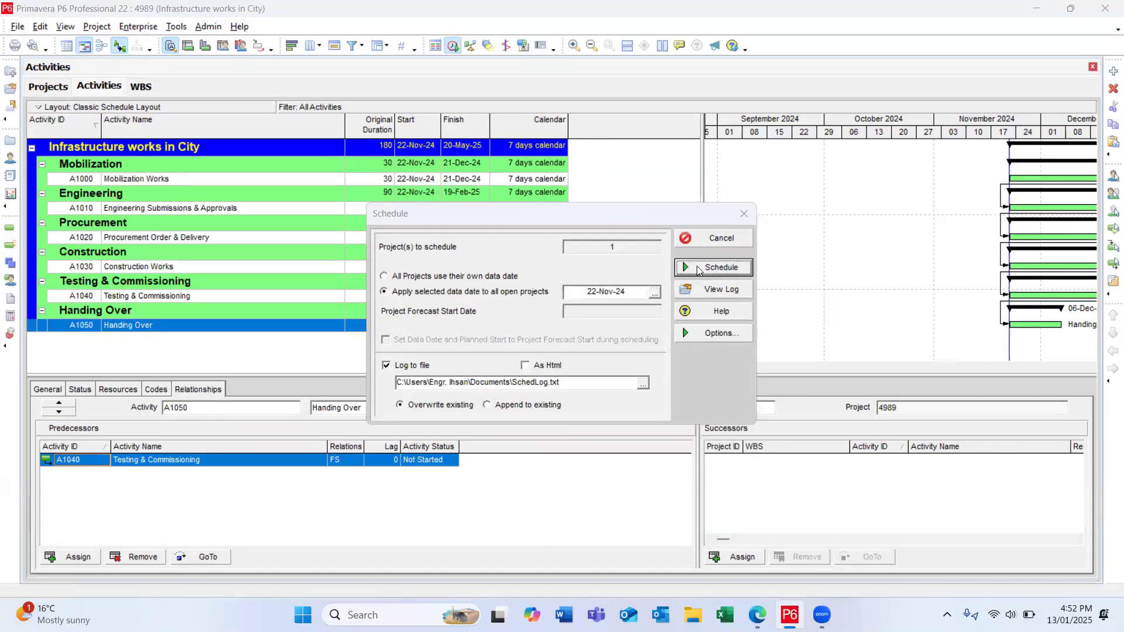
click(468, 148)
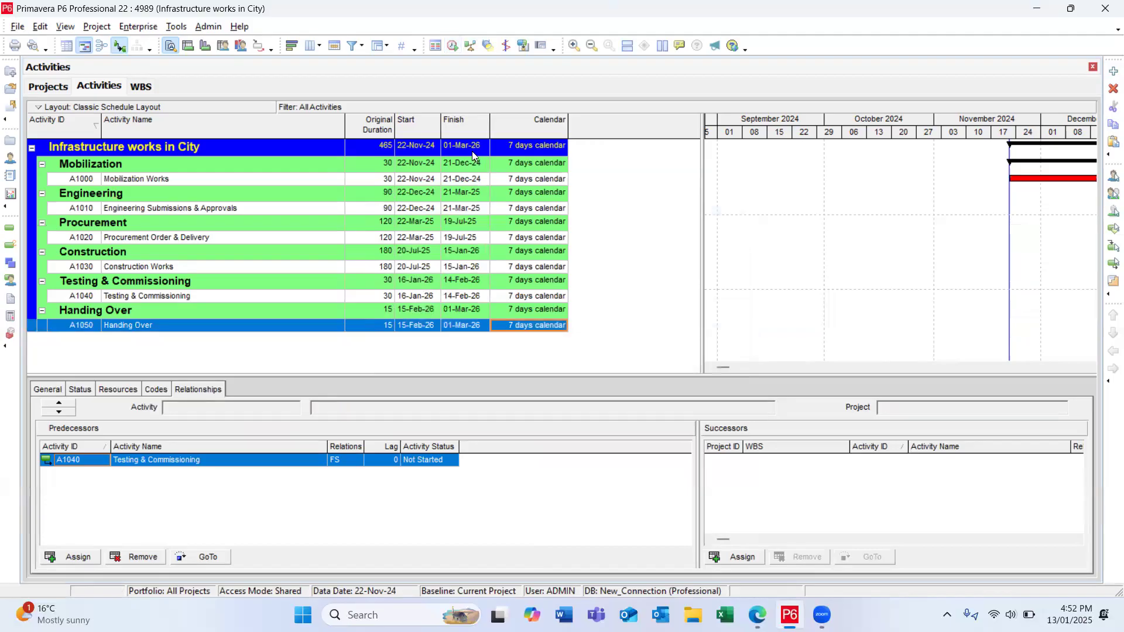
Step: Set the Must Finish By date of project 4989 to 01-Apr-26 and return to the activities
click(10, 141)
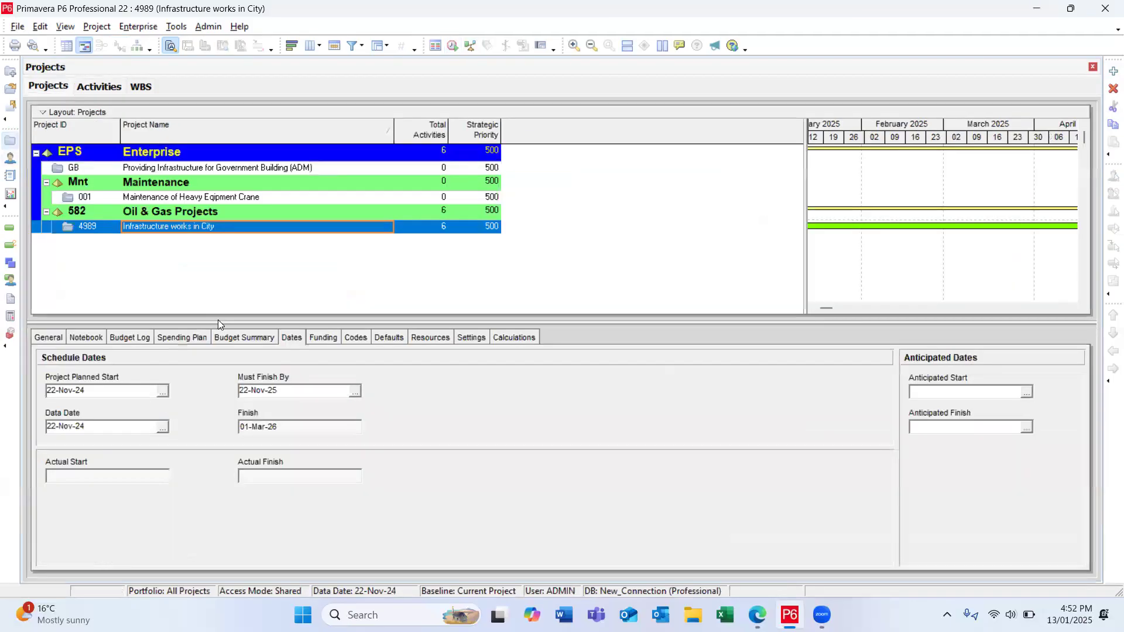
click(301, 389)
text(0)
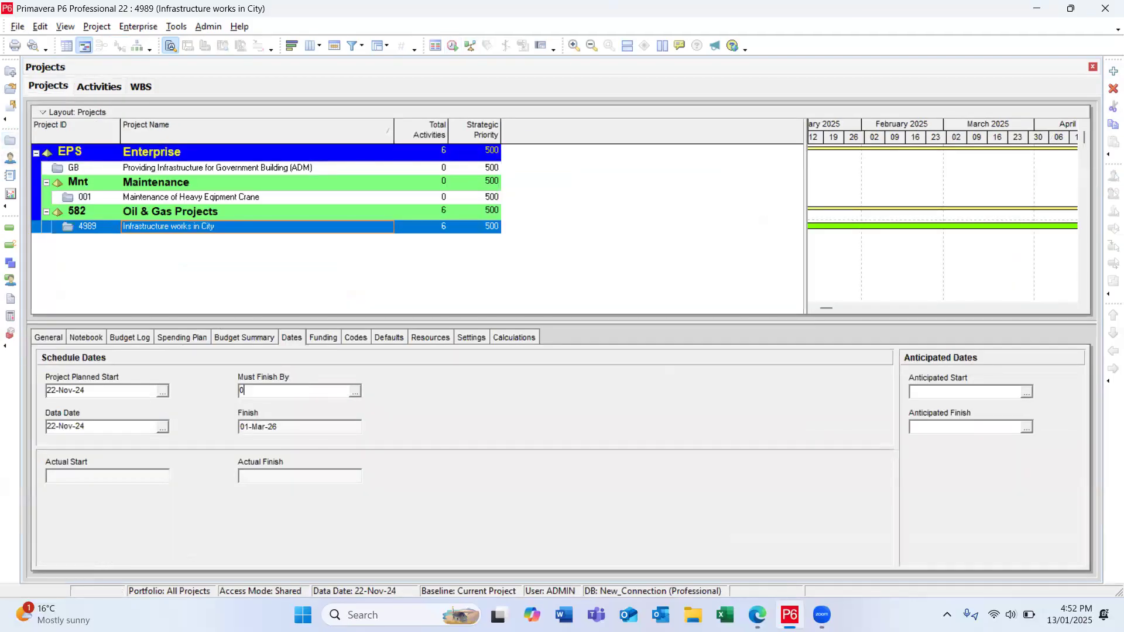
text(1-Apr-26)
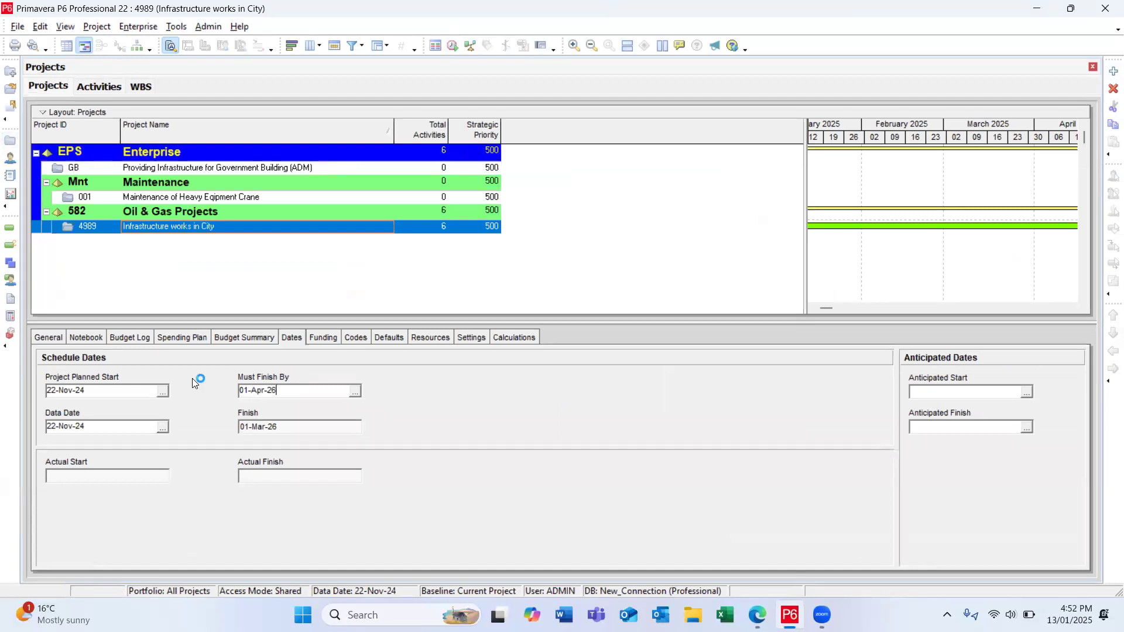
click(10, 233)
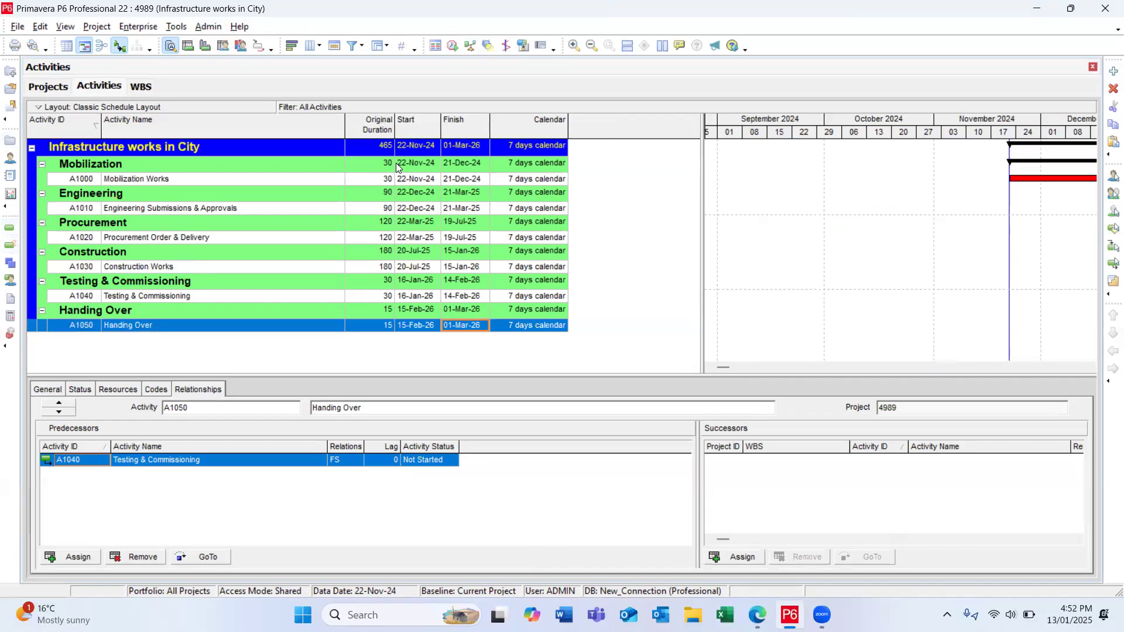
Step: Reschedule the project using its own data date, and narrow the Original Duration column
click(452, 47)
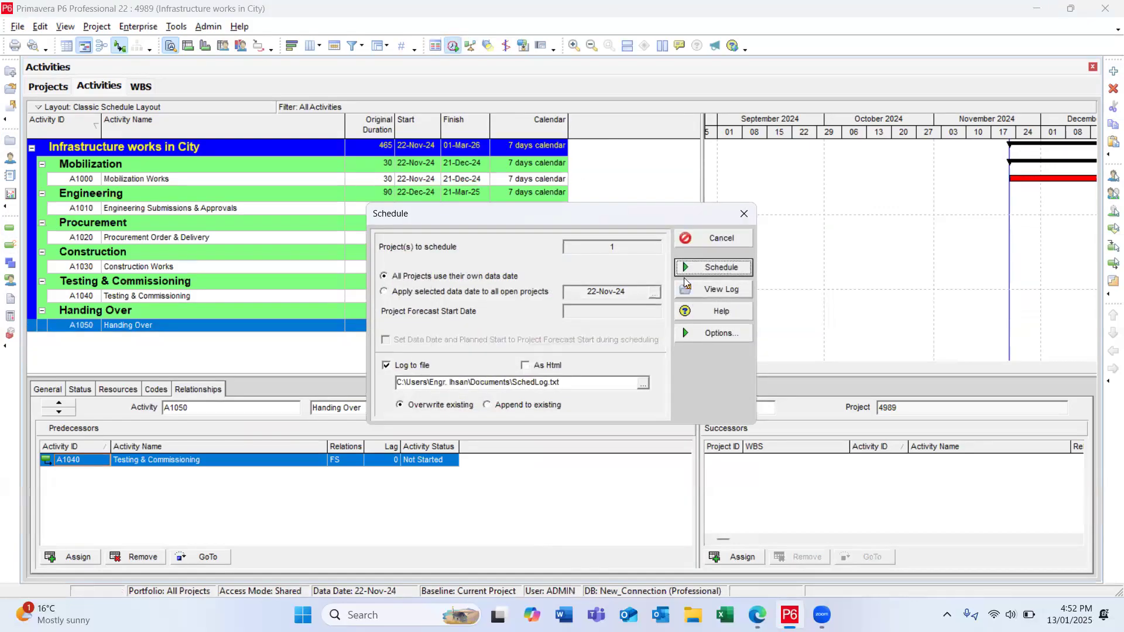
click(693, 264)
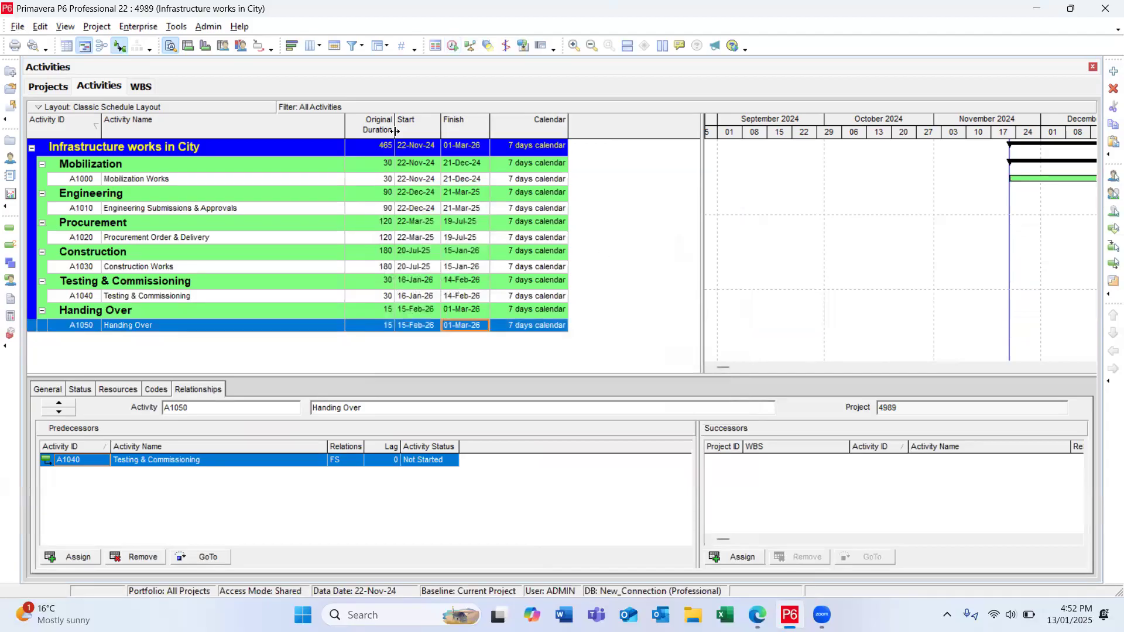
drag(397, 127, 382, 127)
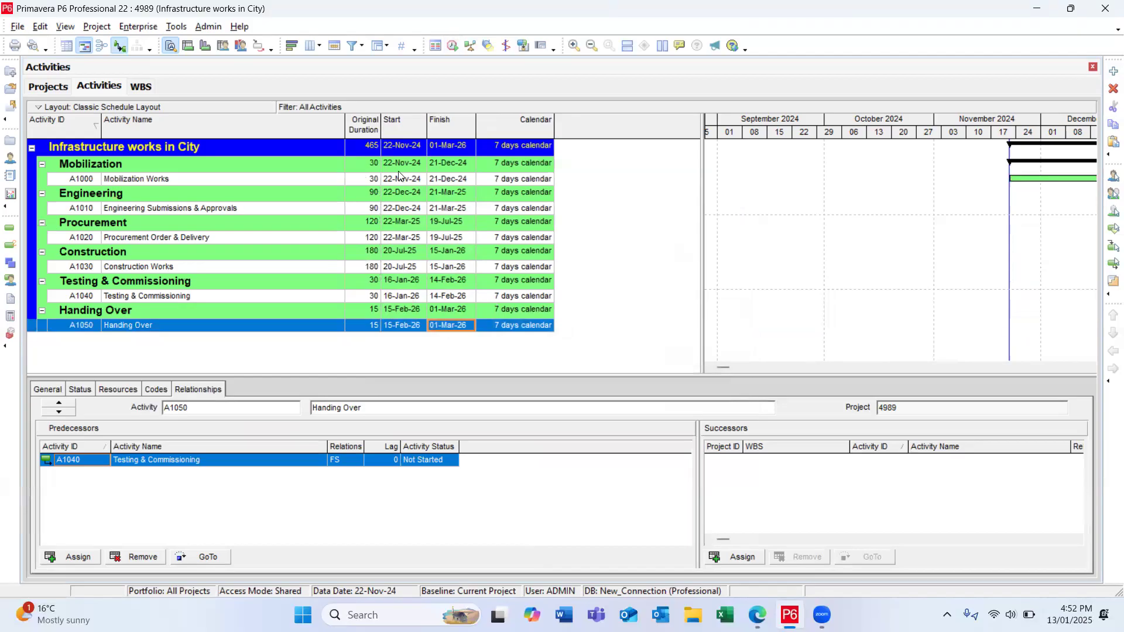
Step: Add Total Float from the Durations category to the activity table's selected columns
click(311, 45)
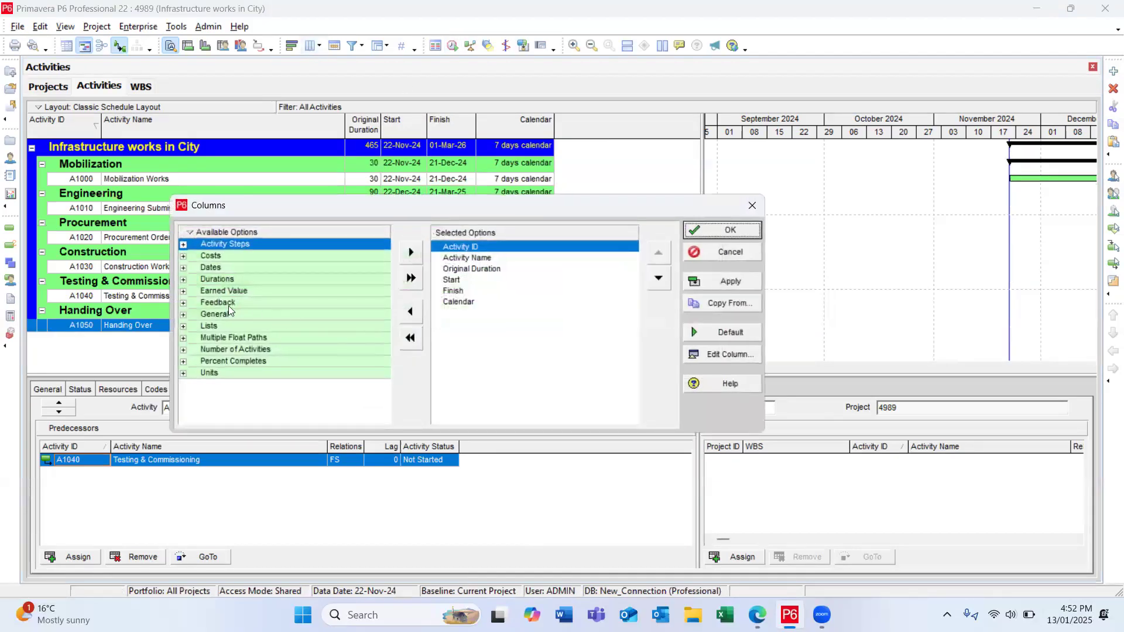
double_click(225, 319)
scroll(229, 322, down, 2)
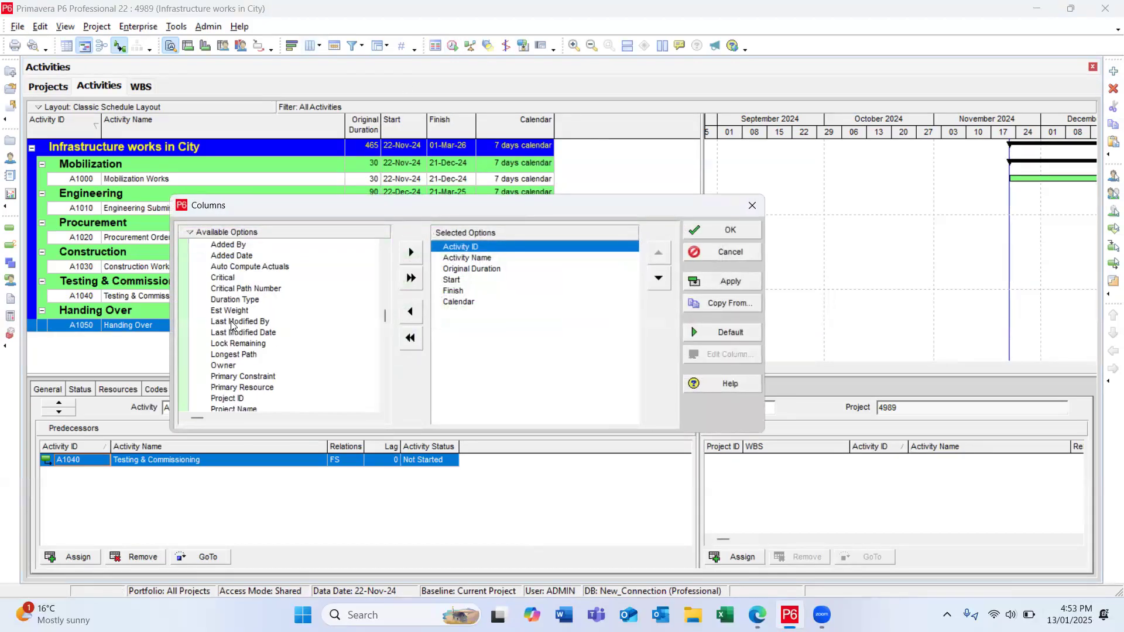
scroll(233, 324, down, 4)
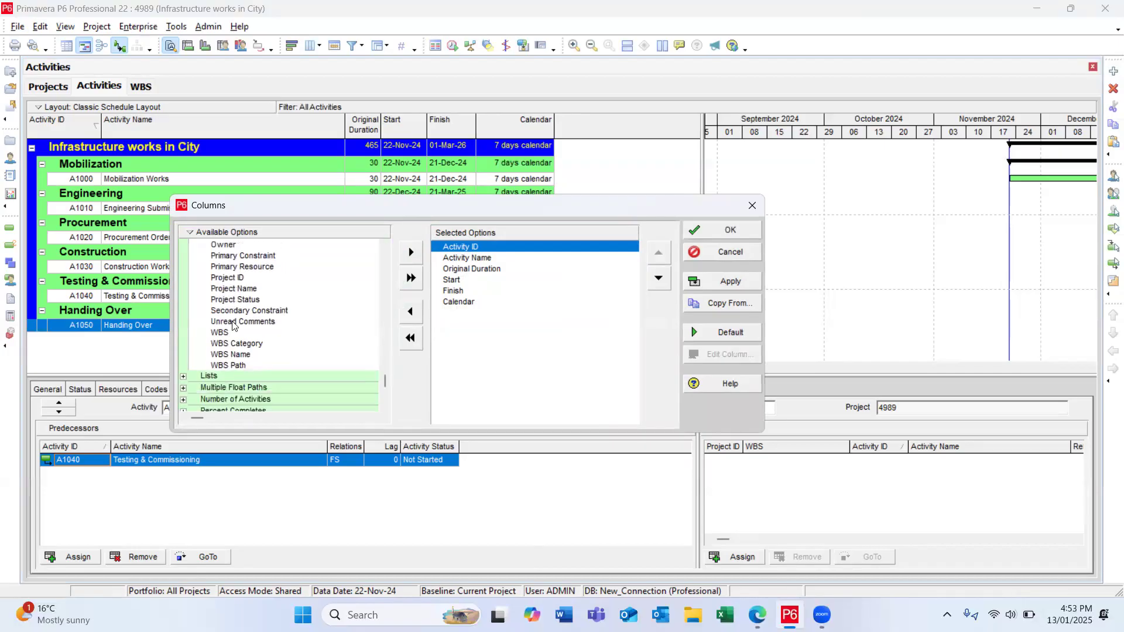
scroll(232, 324, up, 8)
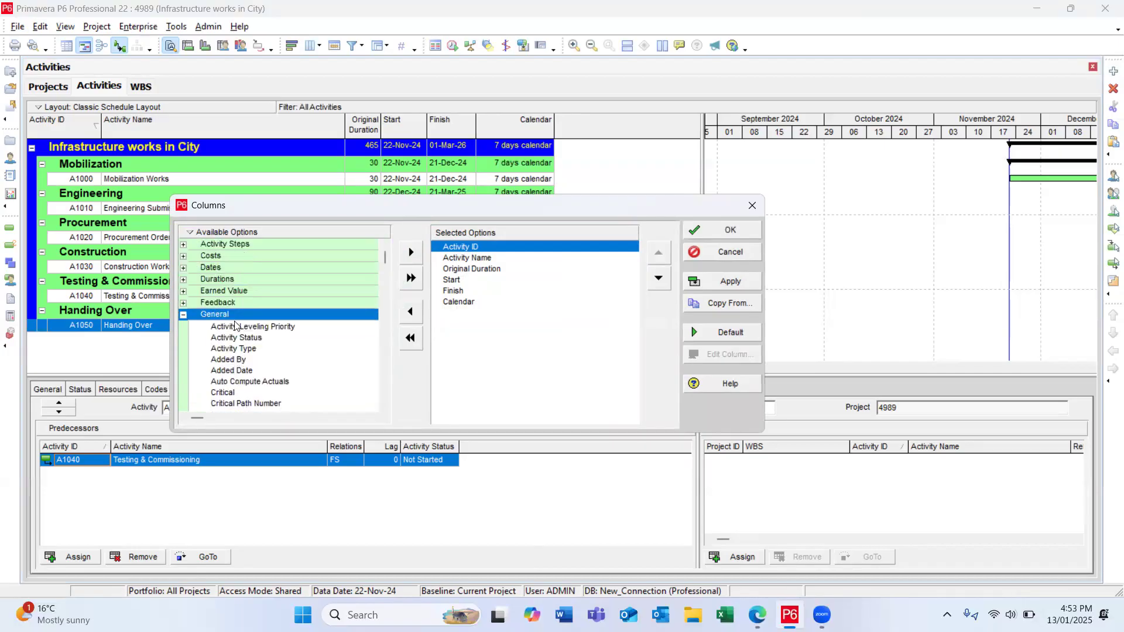
double_click(223, 316)
double_click(226, 280)
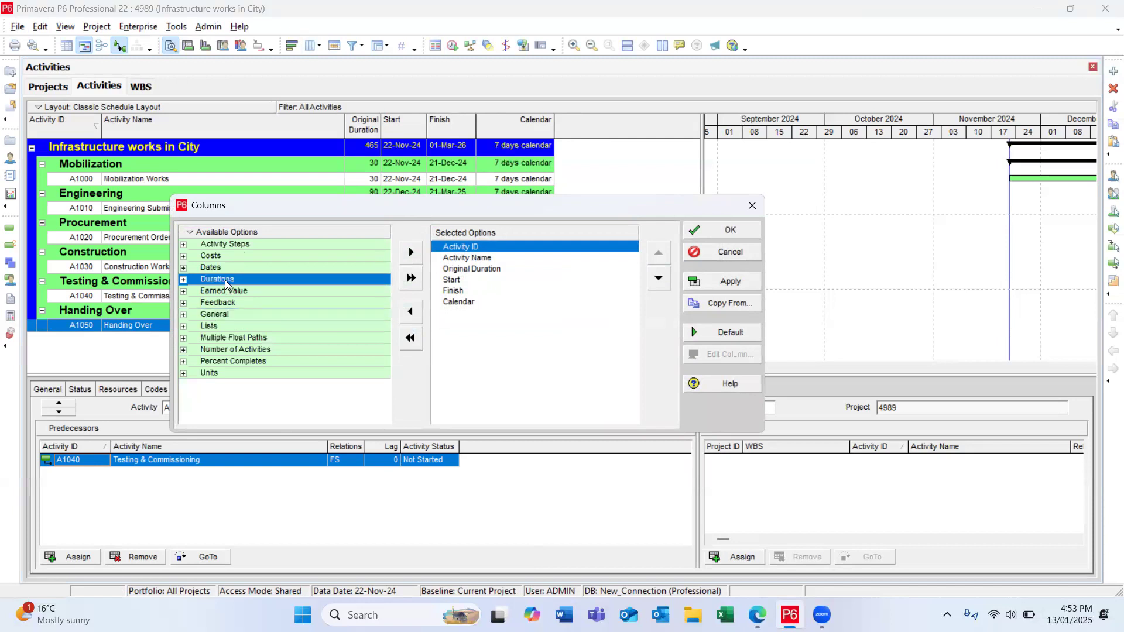
double_click(249, 334)
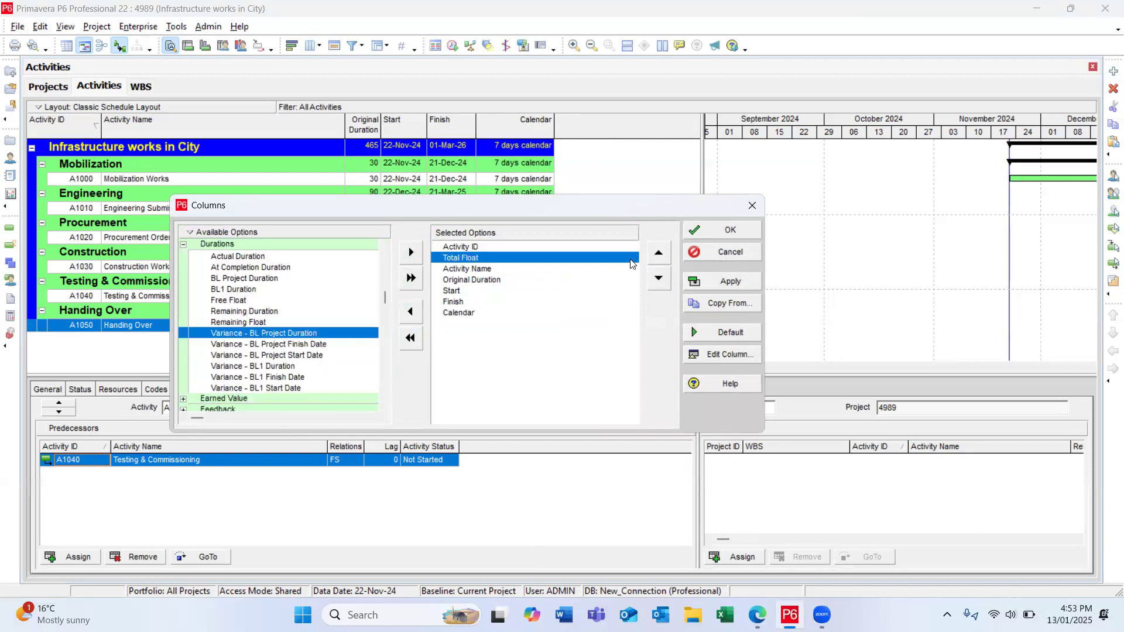
Step: Place the Total Float column after Calendar and apply the new column layout to the activity table
click(657, 278)
click(657, 278)
click(657, 278)
click(658, 278)
click(657, 278)
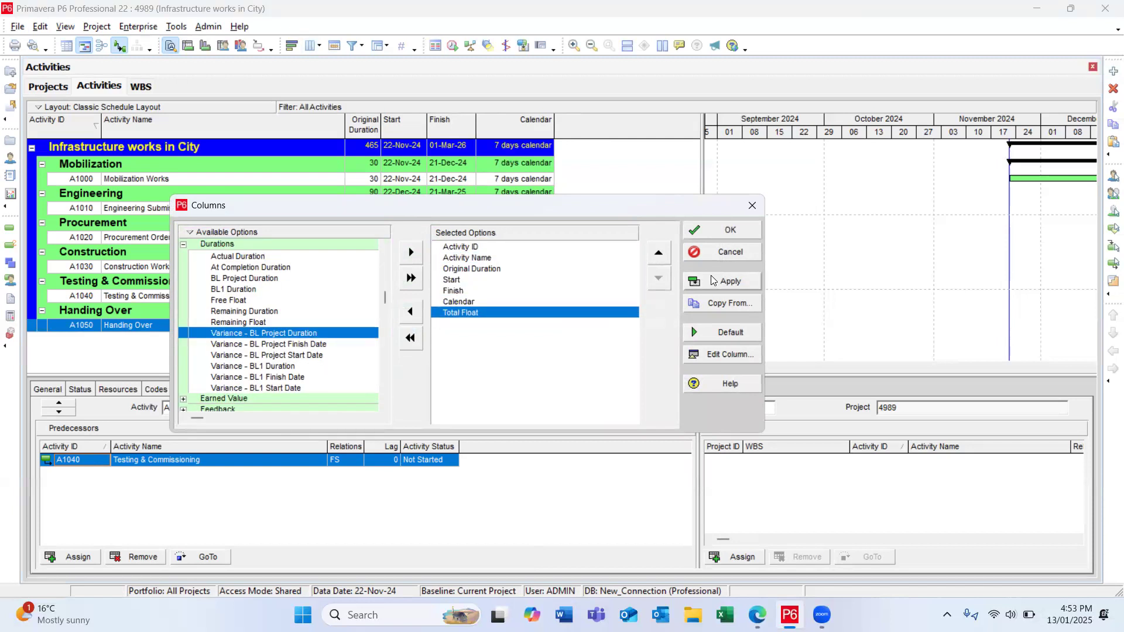
click(711, 279)
click(727, 231)
click(590, 147)
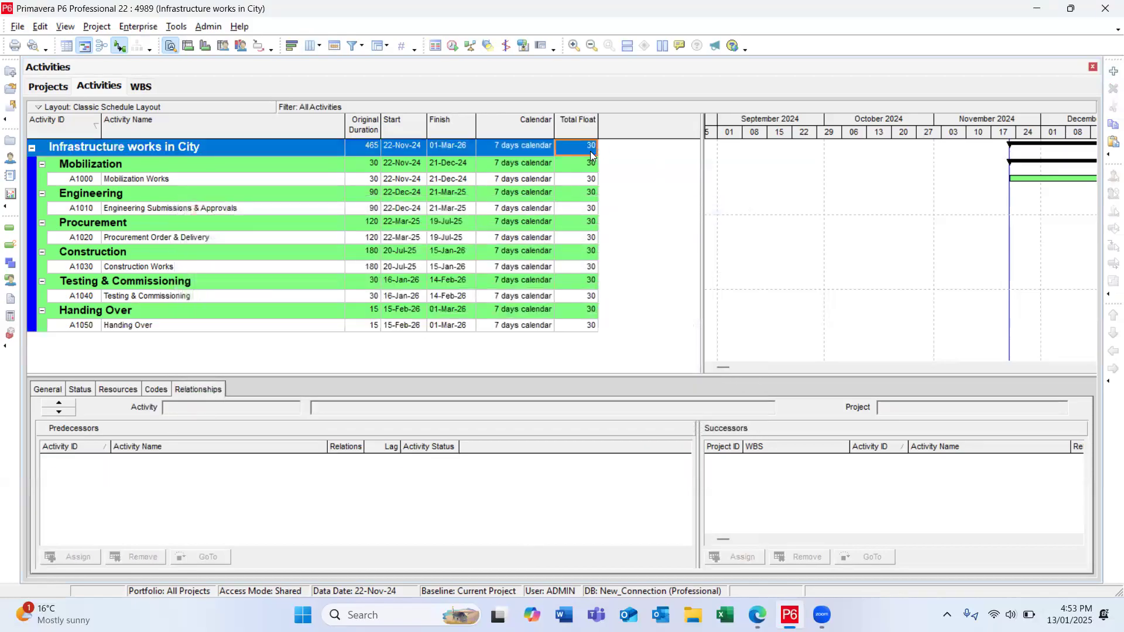
Step: Run the schedule calculation again and select the project's overall finish date
click(452, 46)
click(693, 266)
click(454, 150)
Step: Set the Must Finish By date of project 4989 to 01-Mar-26 in its schedule dates
click(10, 141)
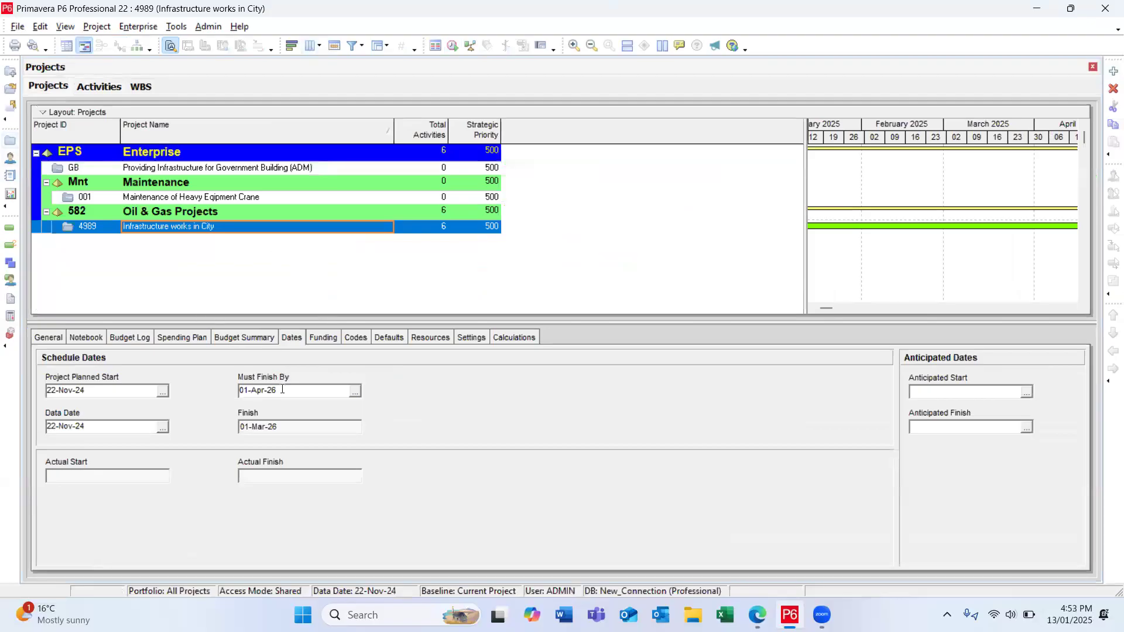
click(264, 393)
key(BackSpace)
key(BackSpace)
key(BackSpace)
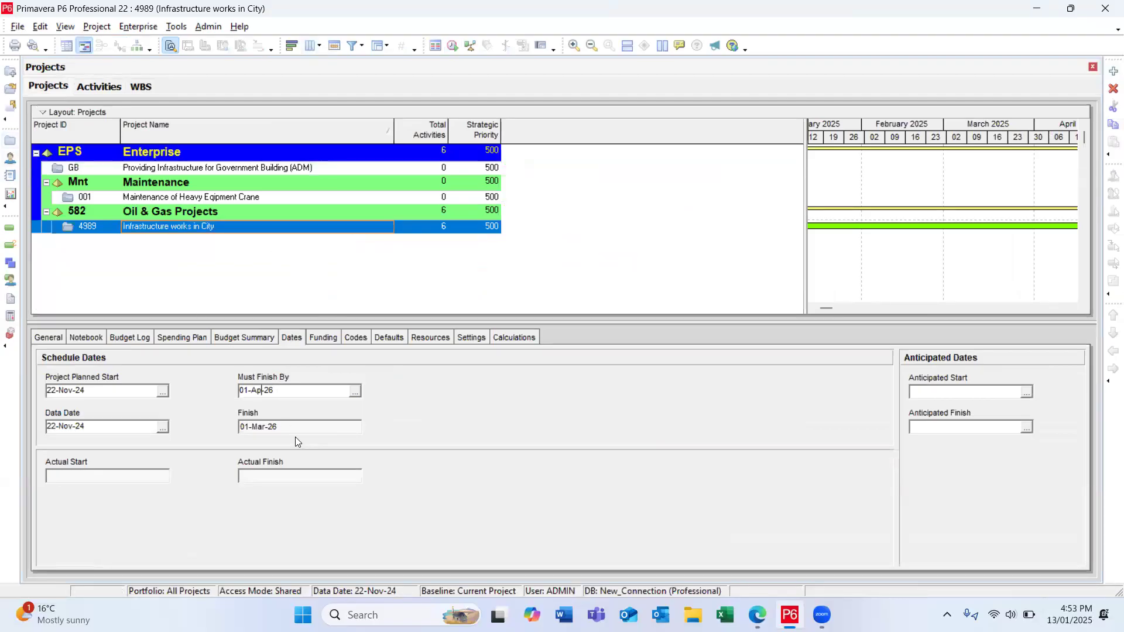
text(Mar)
Step: Reschedule the activities using the project's own data date and select the project's overall finish date
click(8, 227)
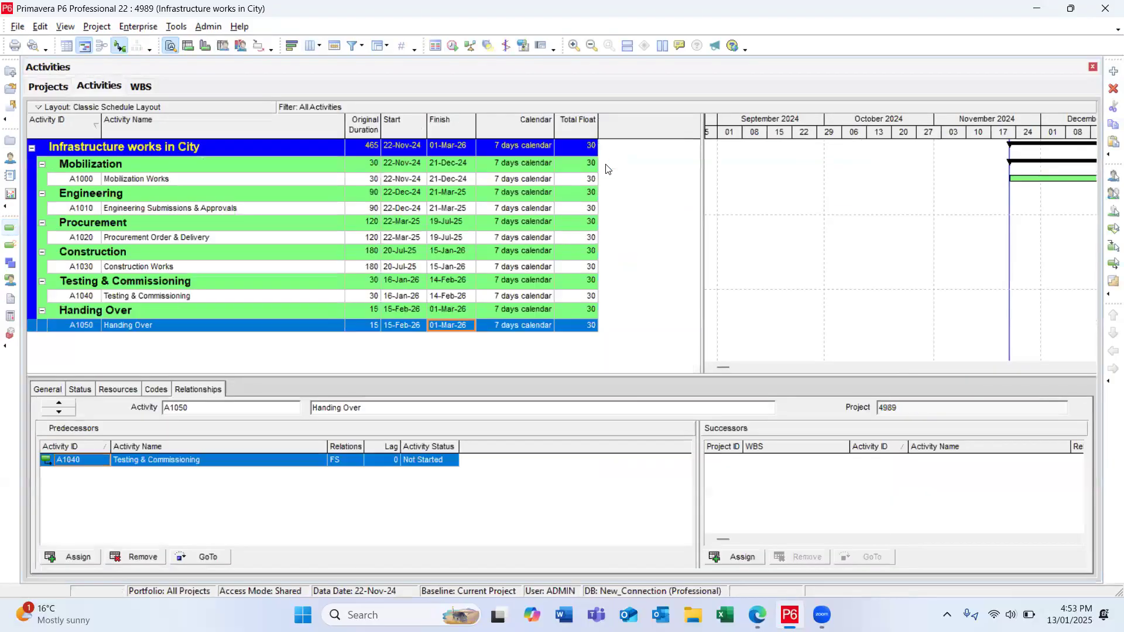
click(452, 46)
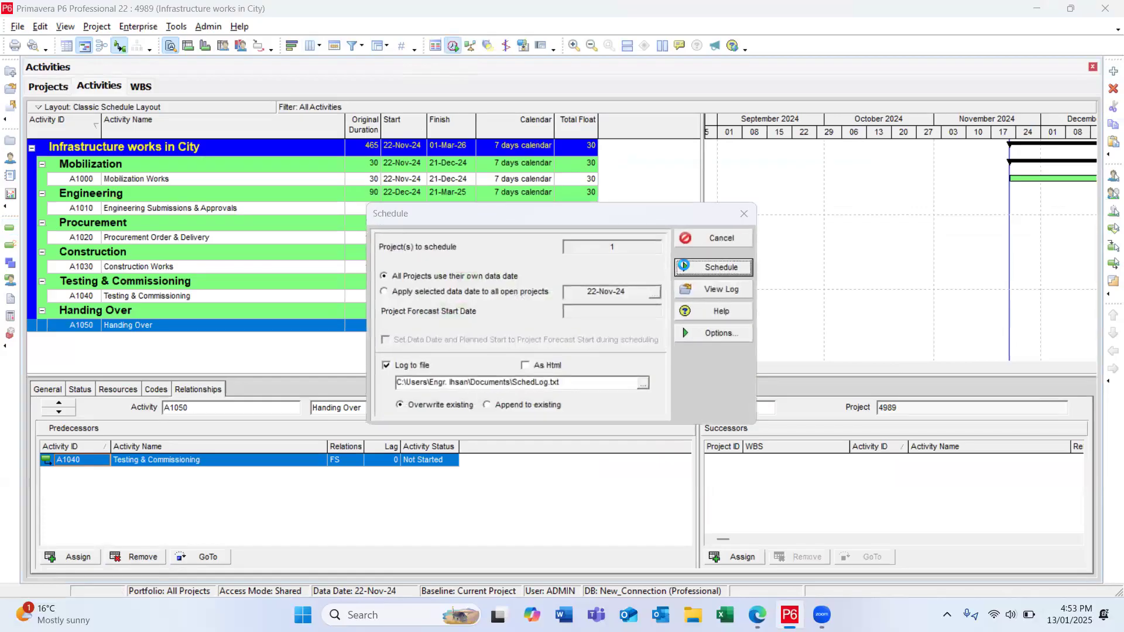
click(726, 267)
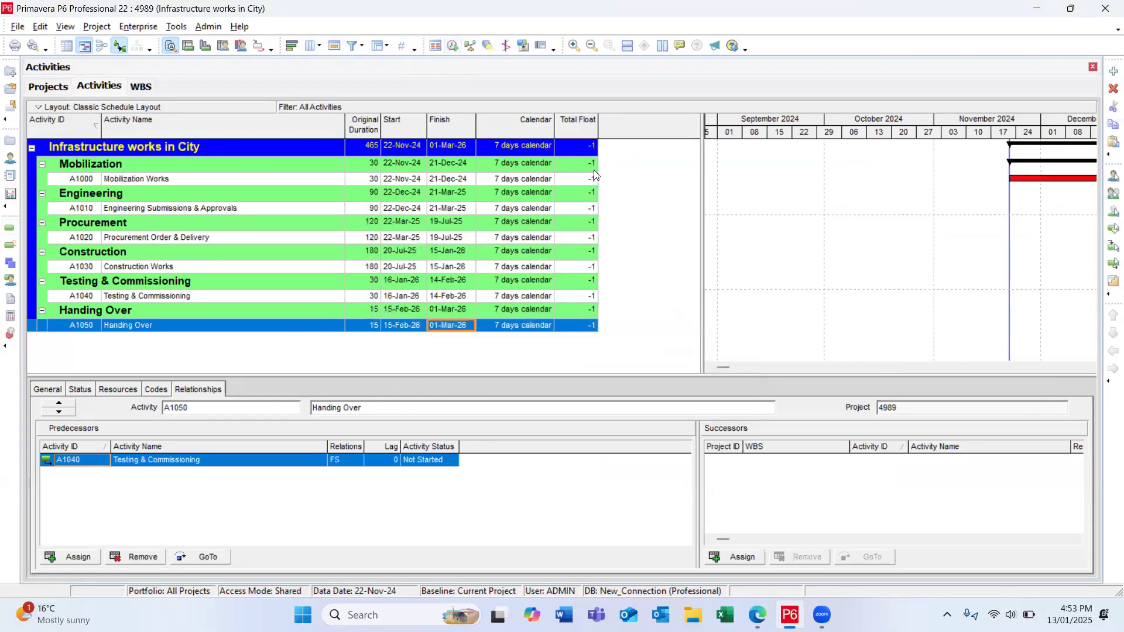
click(447, 146)
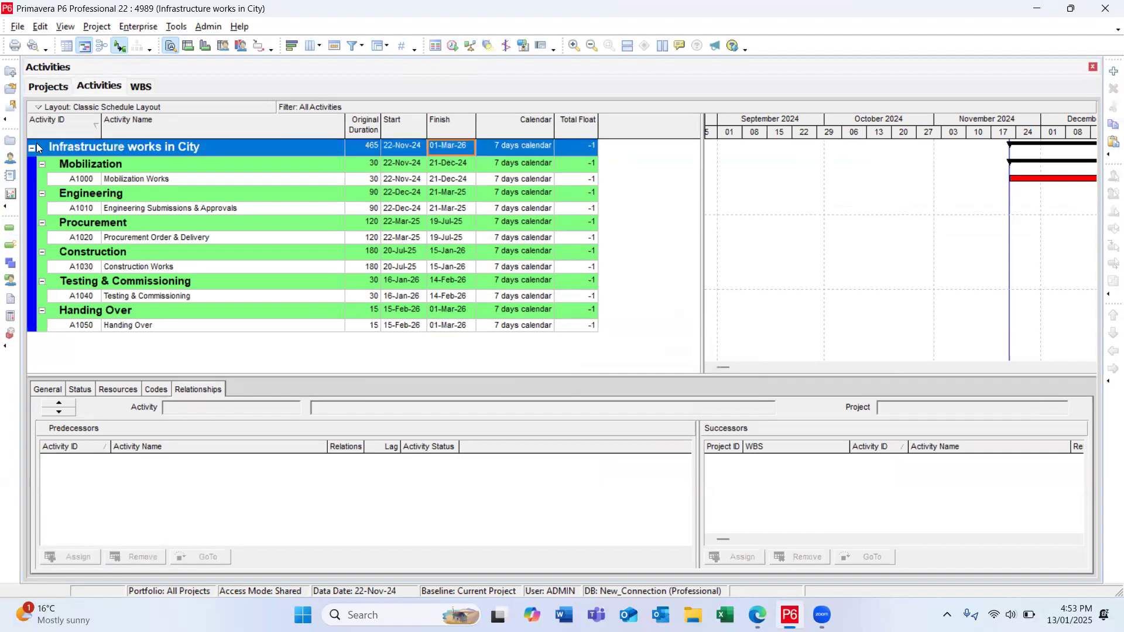
Step: Change the Must Finish By date of project 4989 to 2 March 2026 using the calendar picker
click(16, 141)
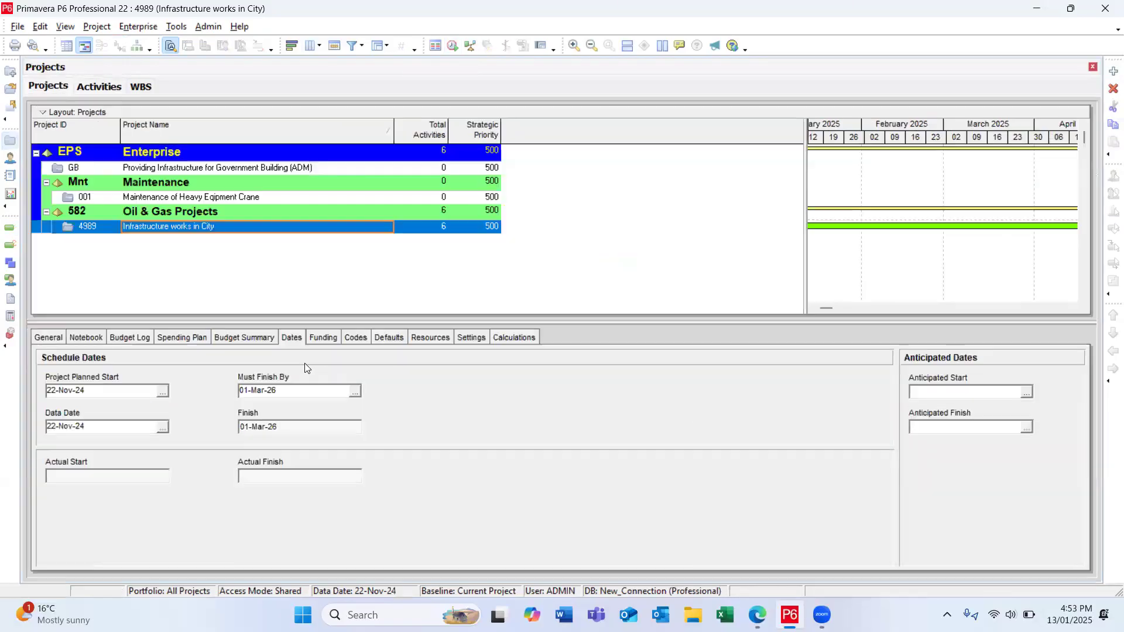
click(354, 392)
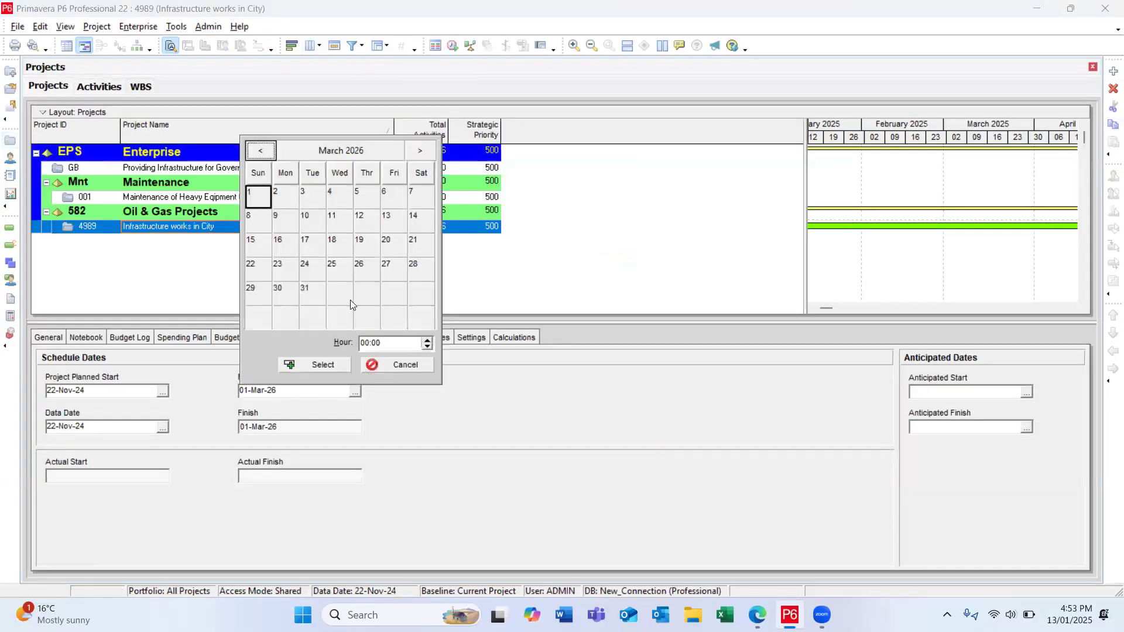
click(284, 189)
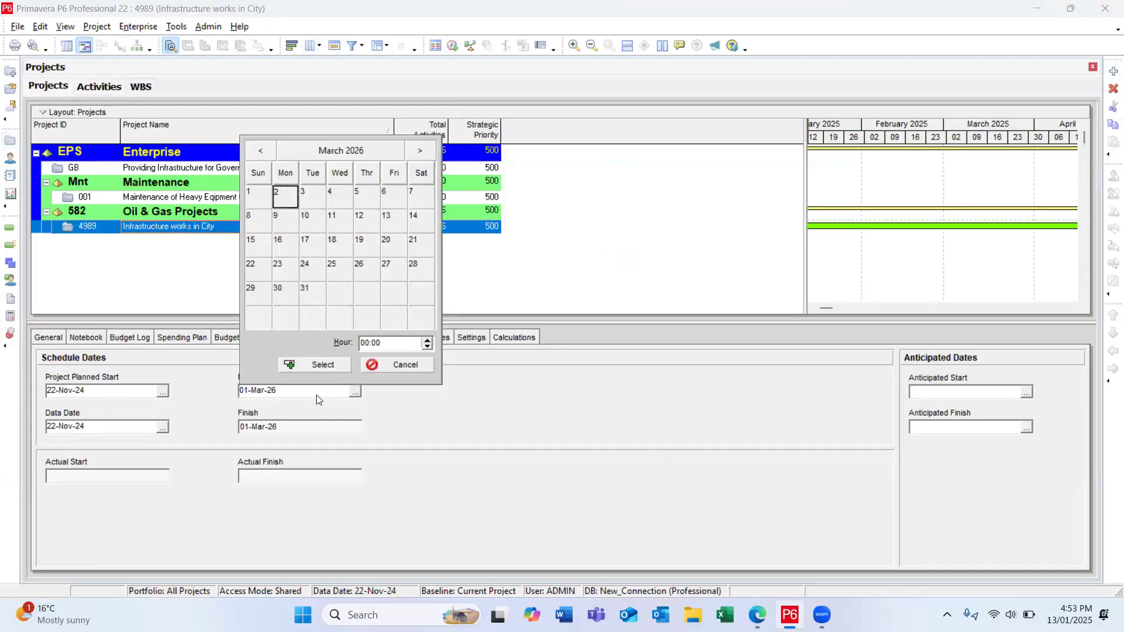
click(322, 364)
Step: Recalculate the activity schedule with the new finish constraint and select the project's total float
click(10, 228)
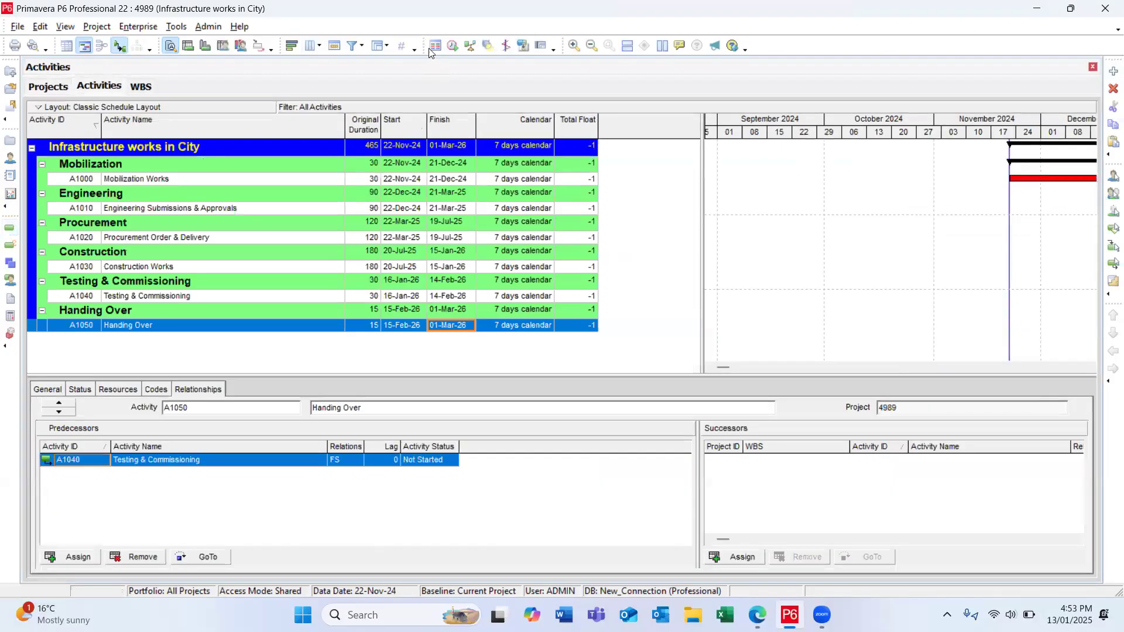
click(452, 46)
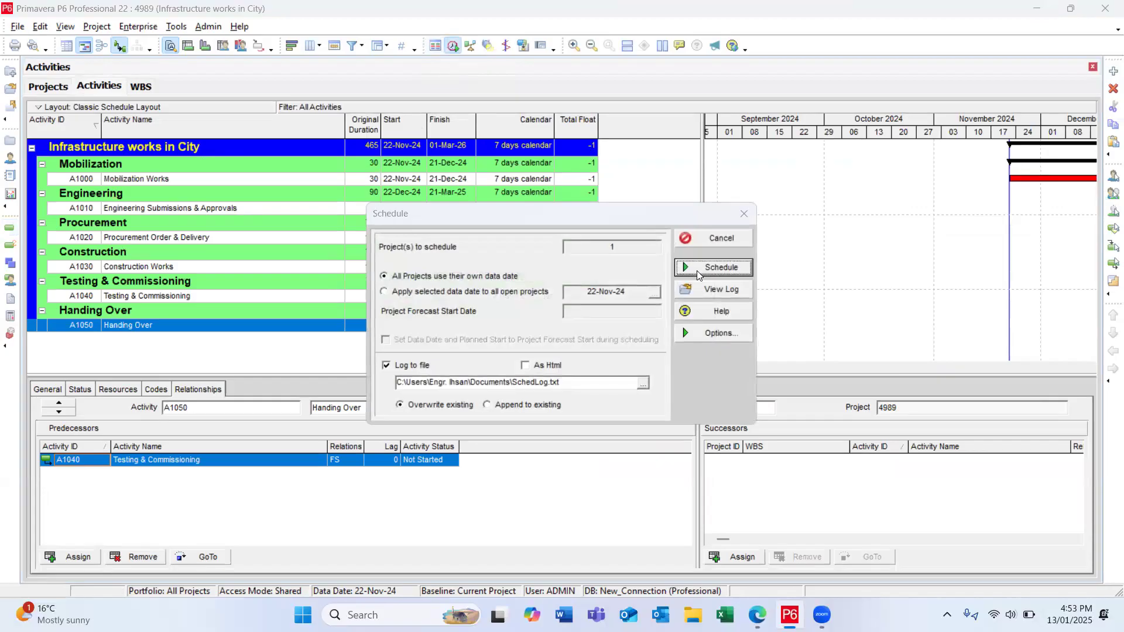
click(700, 268)
click(589, 151)
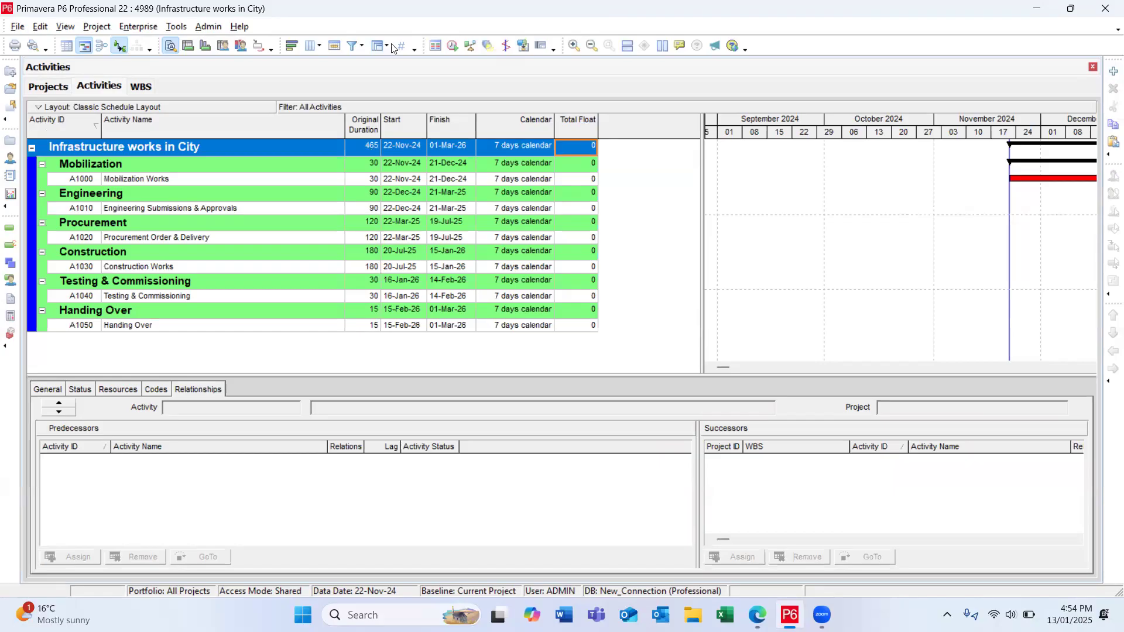
click(452, 46)
click(702, 268)
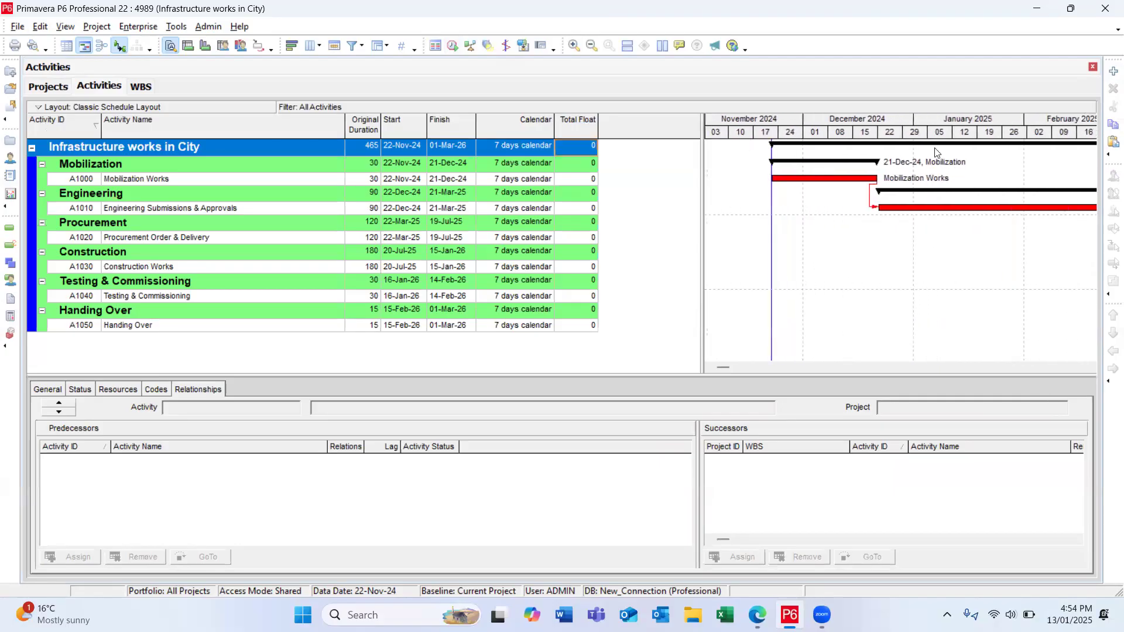
right_click(902, 259)
click(980, 308)
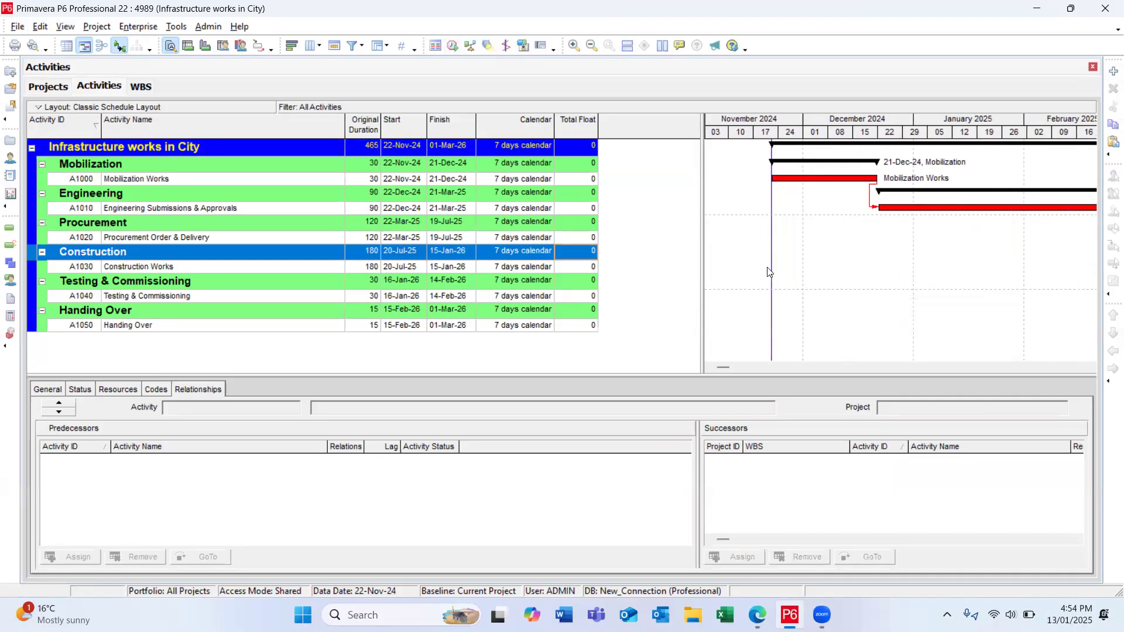
click(739, 239)
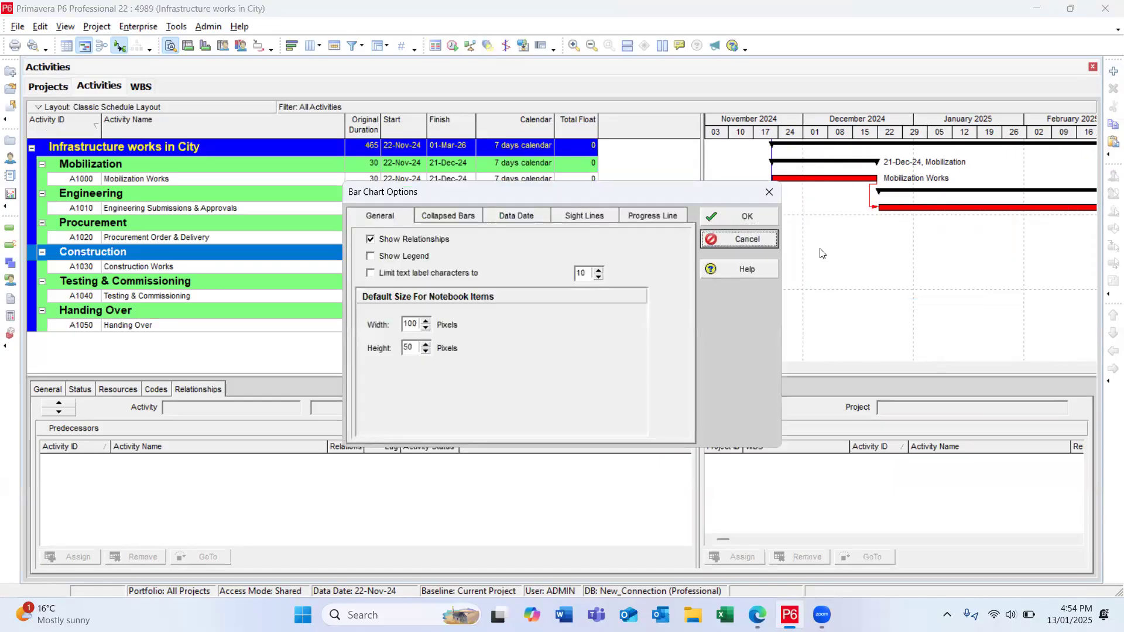
Step: Set the Gantt chart timescale's date interval to Year/Month and apply it
right_click(833, 254)
click(881, 313)
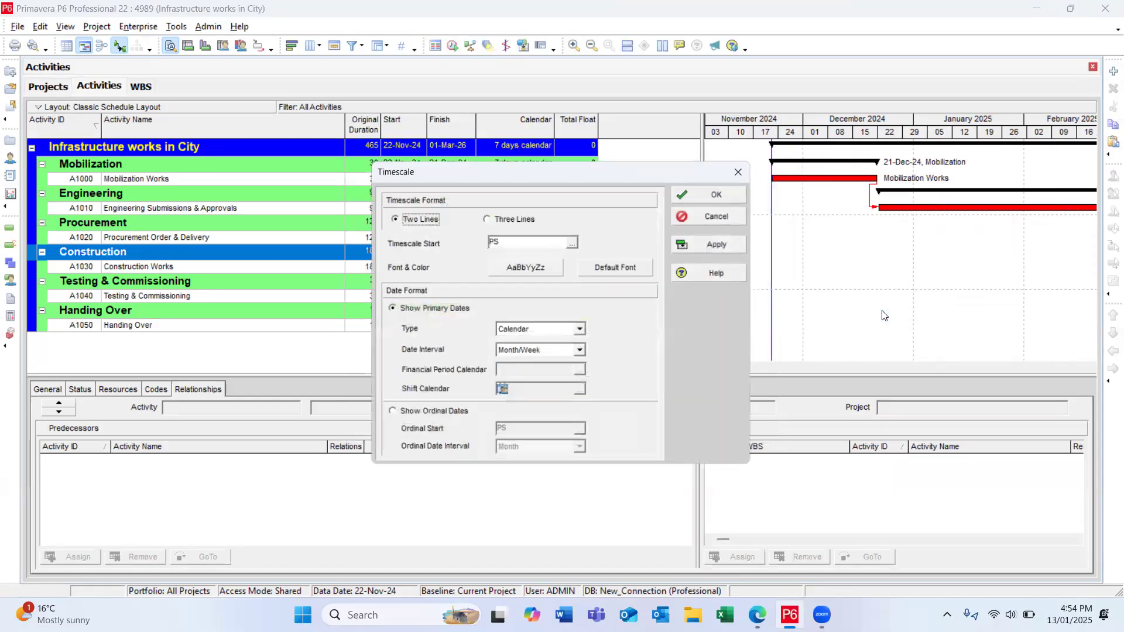
click(582, 353)
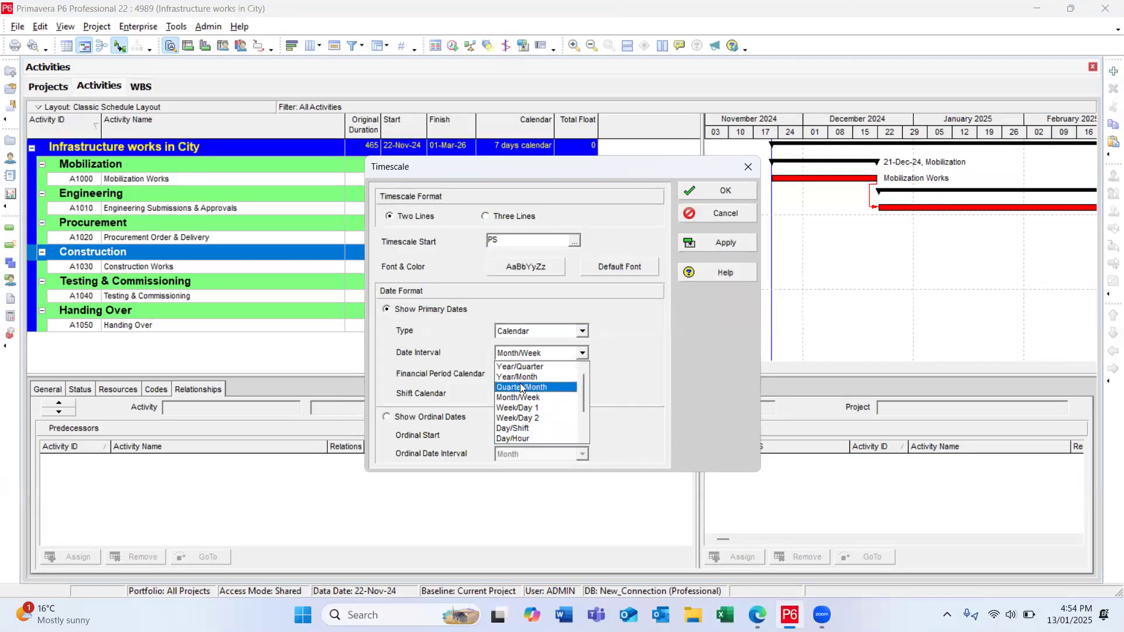
click(518, 367)
click(717, 243)
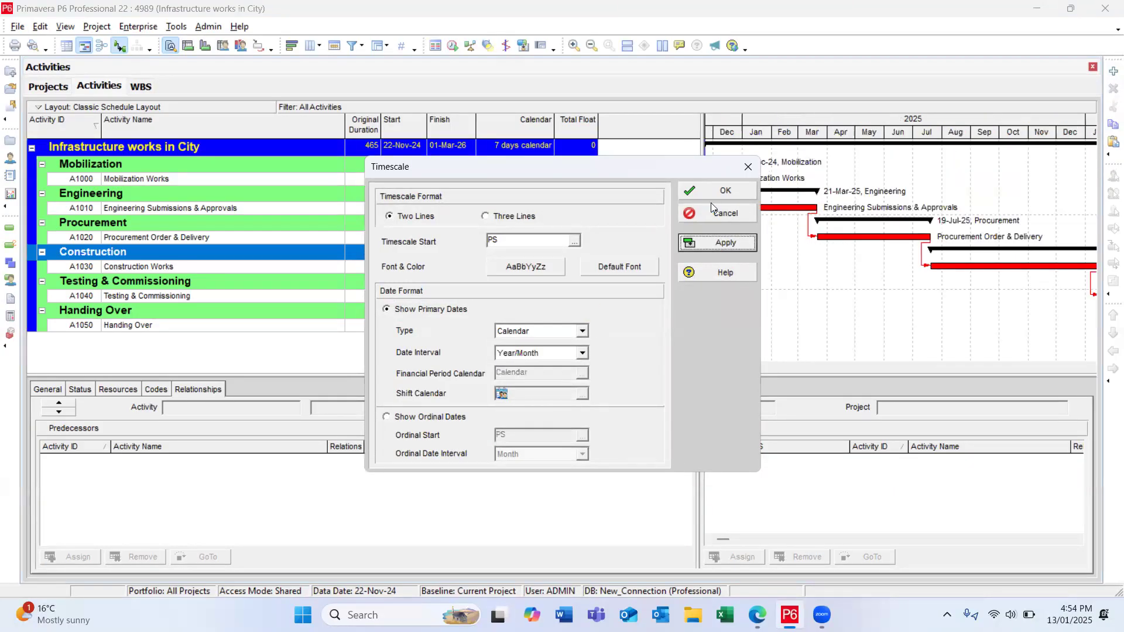
click(716, 192)
Step: Widen the Gantt chart area and compress its timescale so the whole project fits from late 2024 into 2026
click(707, 198)
drag(705, 198, 682, 191)
drag(706, 121, 747, 120)
drag(970, 136, 835, 138)
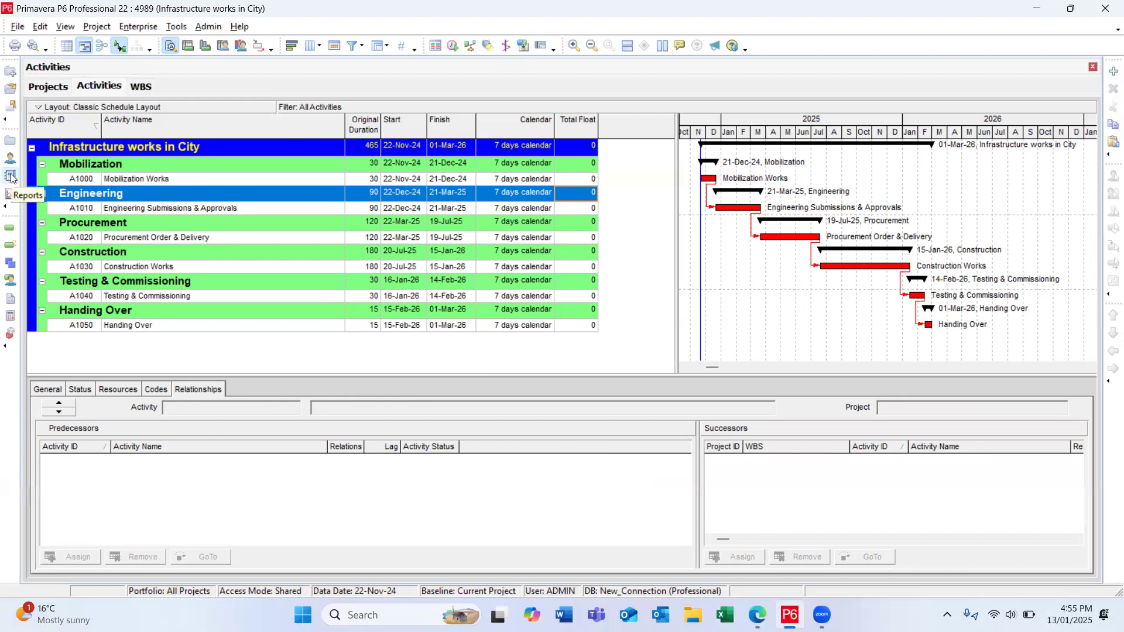
Step: Start a new report in the Report Wizard with Activity Relationships as its only subject area
click(11, 178)
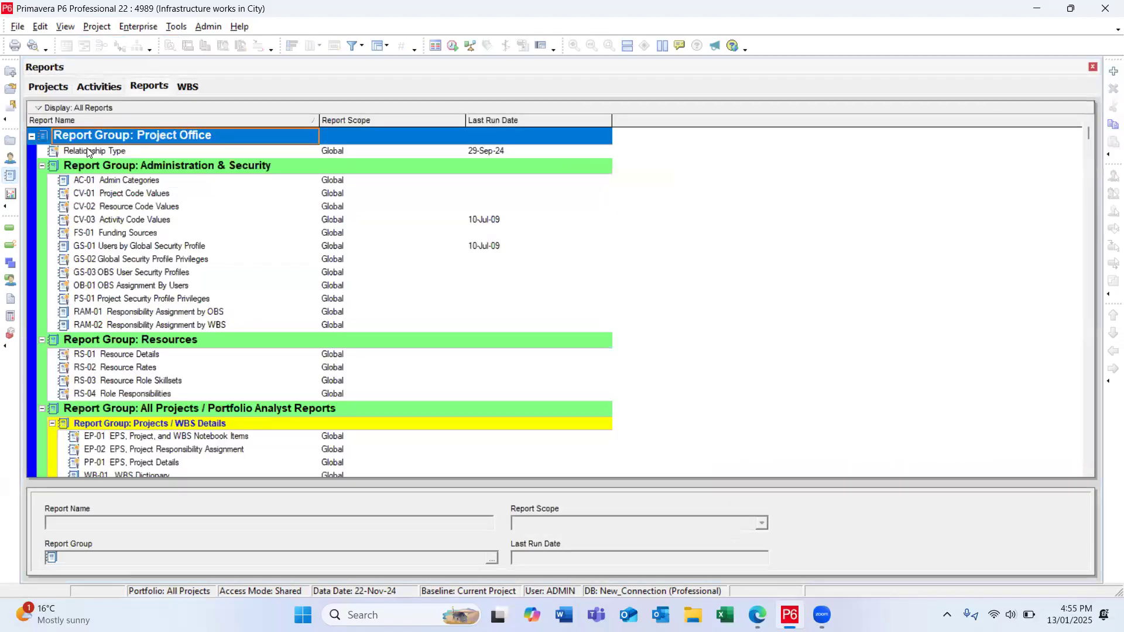
click(1111, 71)
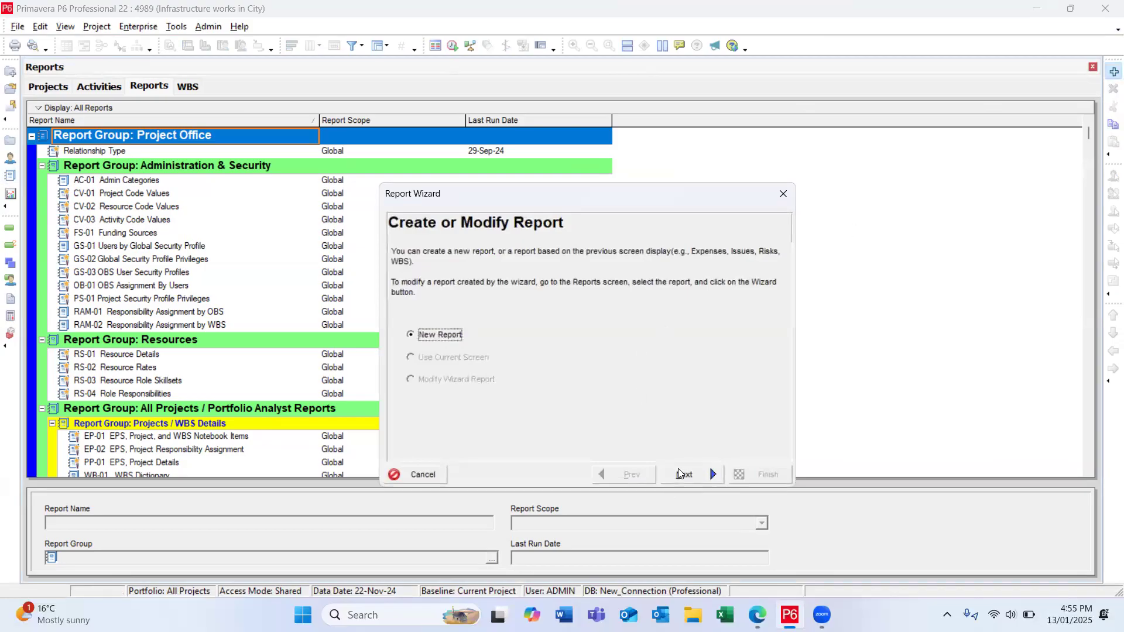
click(684, 472)
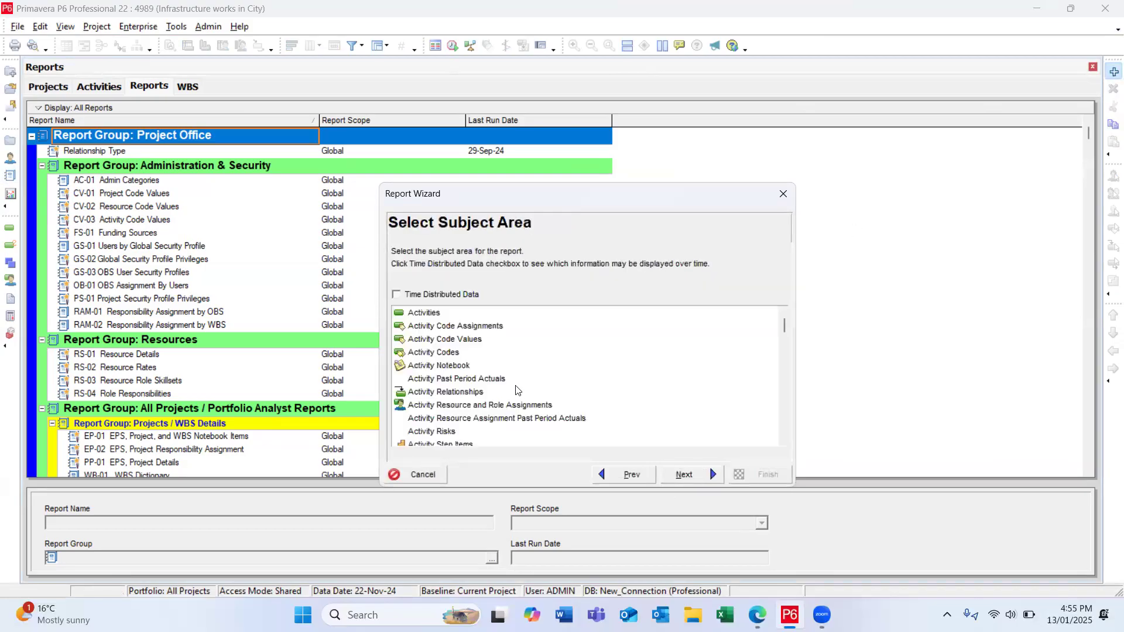
scroll(517, 390, down, 1)
scroll(468, 404, up, 1)
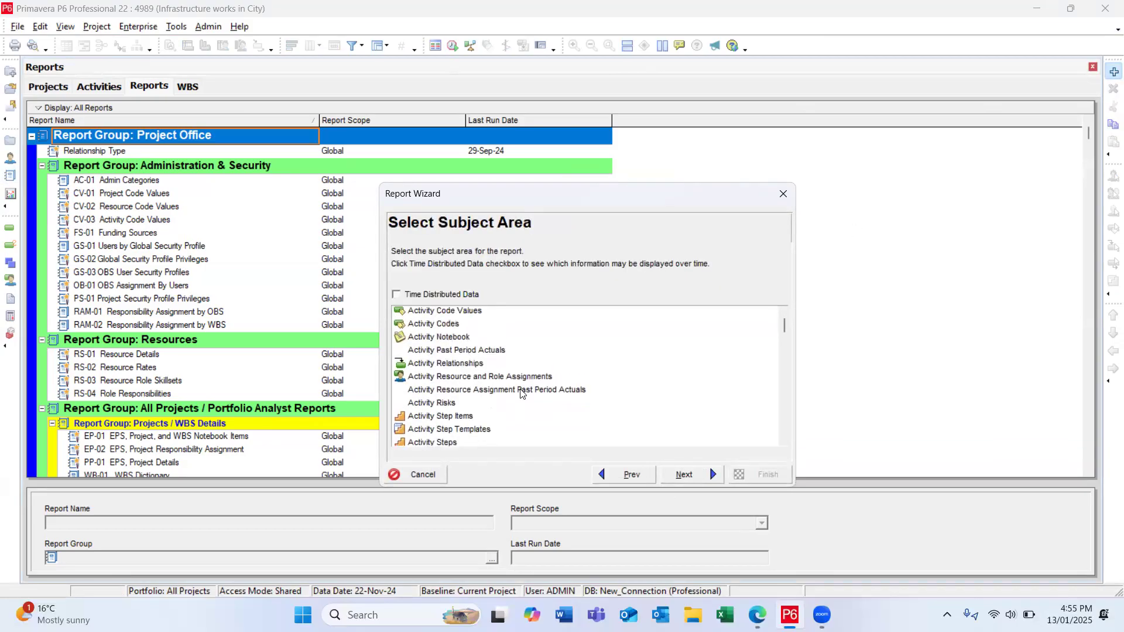
click(445, 389)
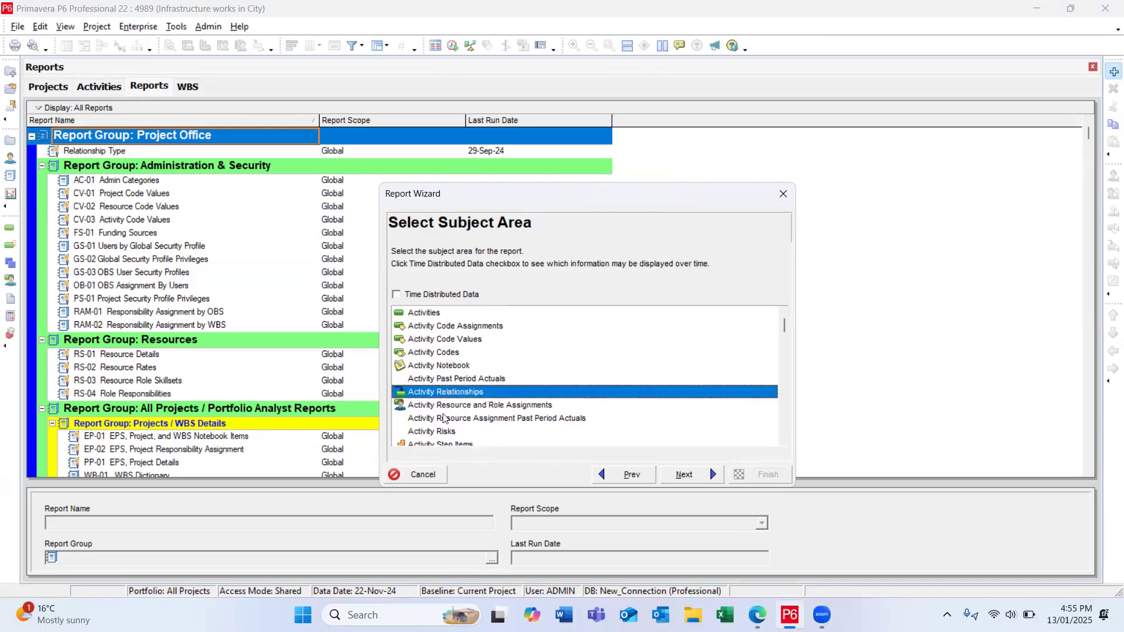
click(686, 475)
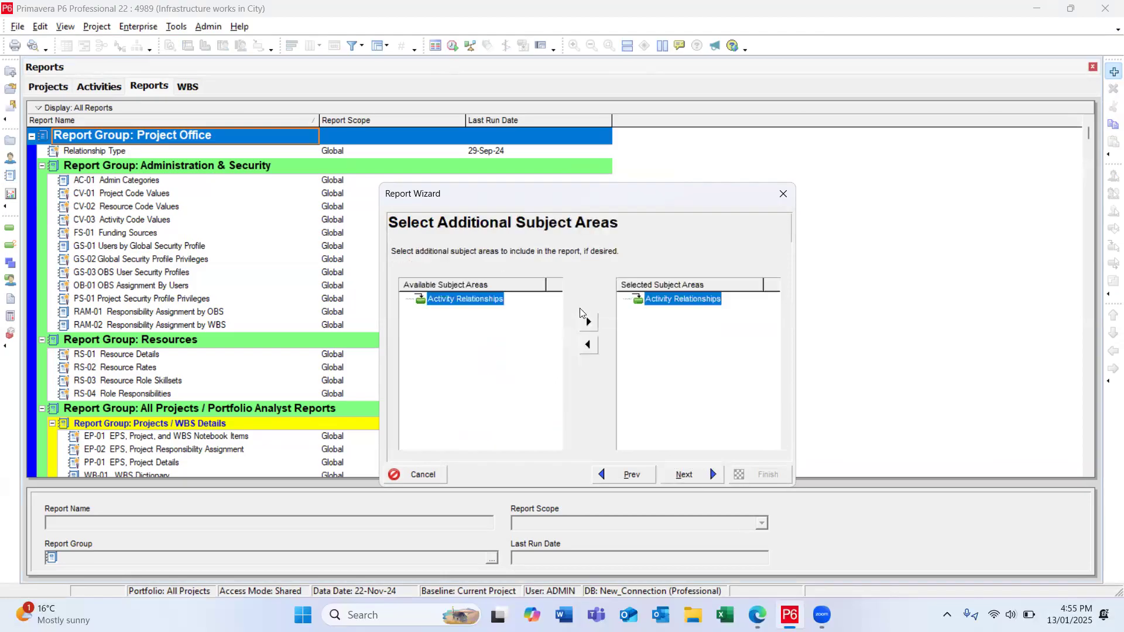
click(701, 476)
Step: Add Predecessor ID and Successor ID from the General category to the report's columns
click(644, 329)
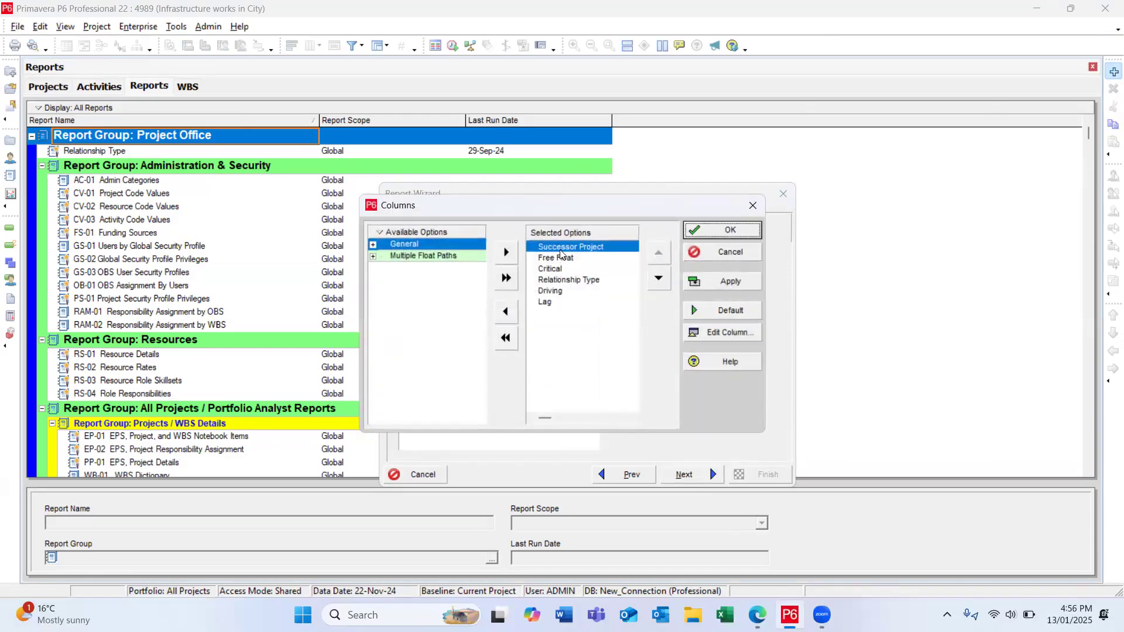
double_click(410, 246)
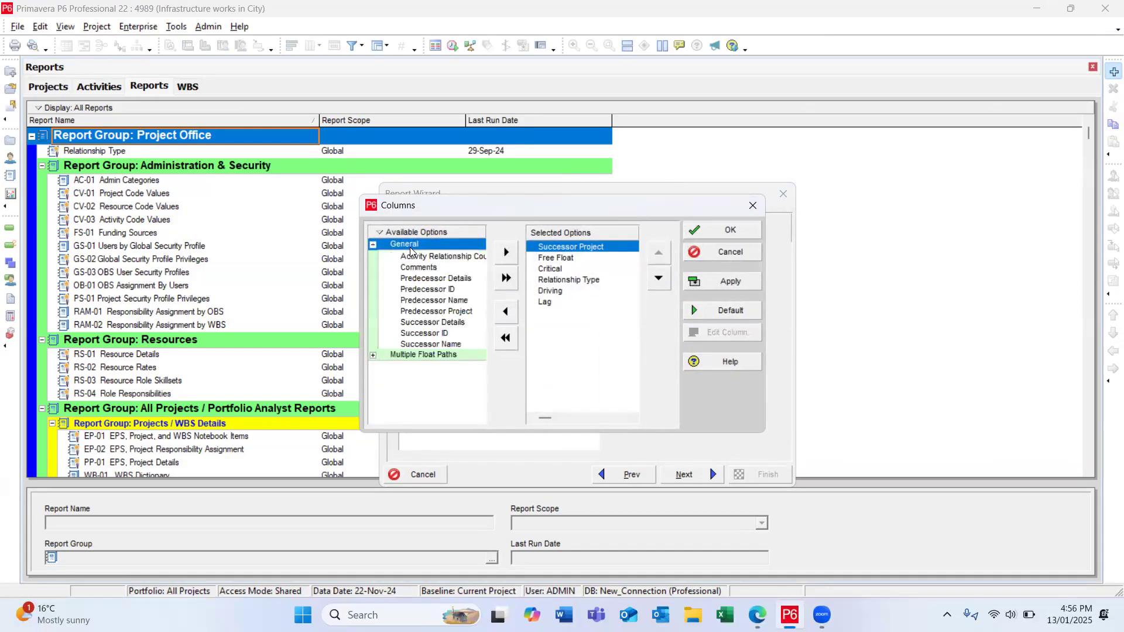
click(439, 289)
double_click(434, 323)
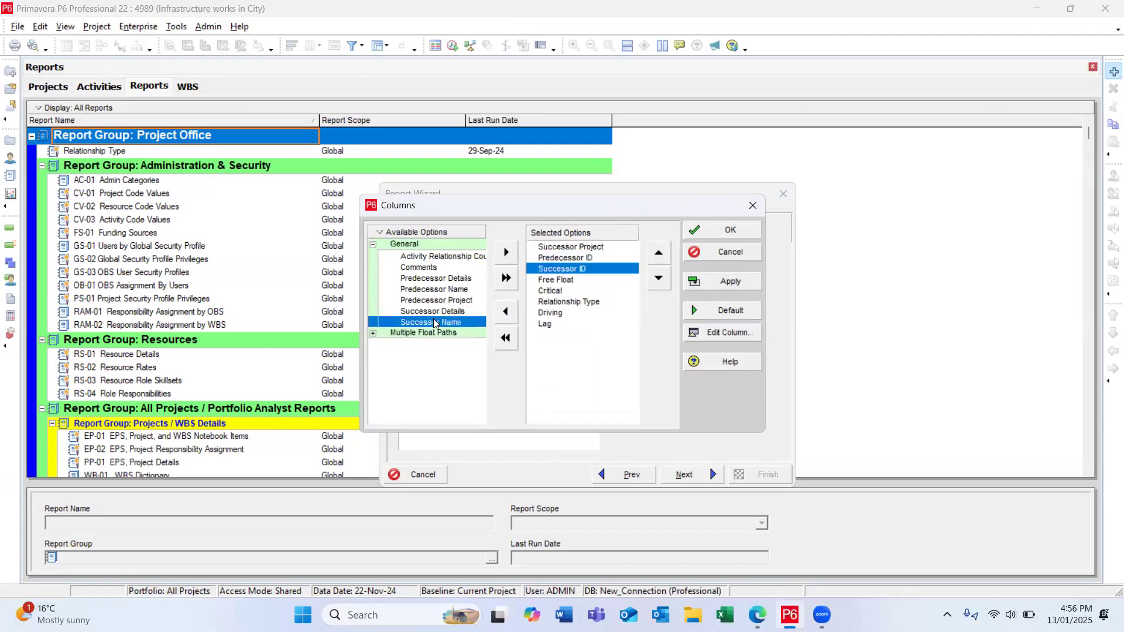
Step: Remove Successor Project, Free Float and Critical from the report's columns and accept the column selection
double_click(586, 248)
double_click(556, 269)
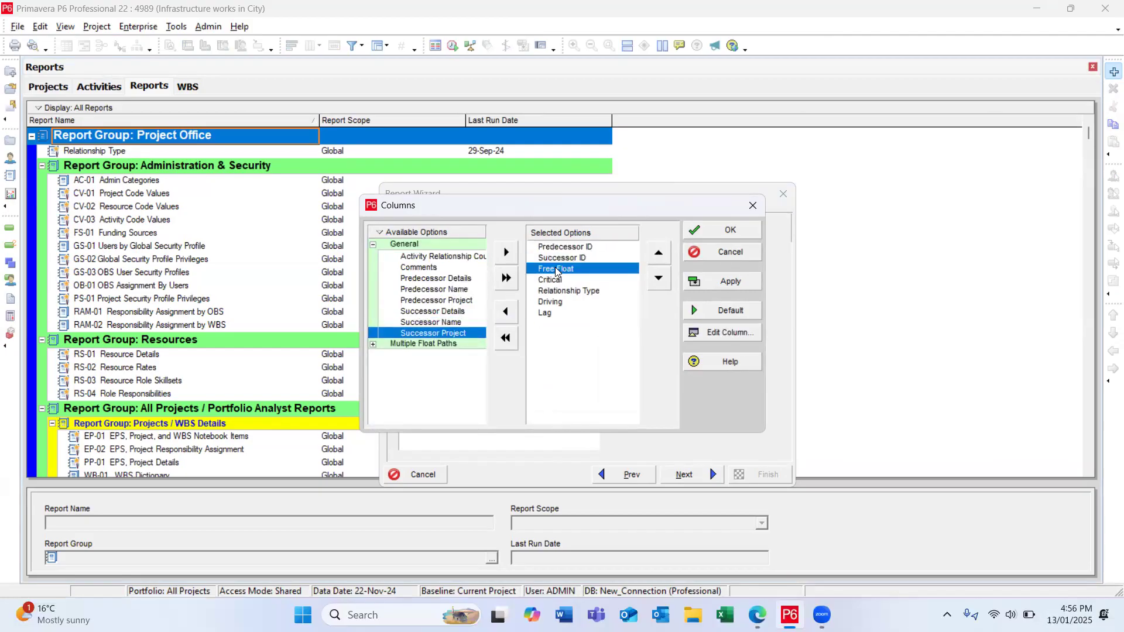
double_click(556, 269)
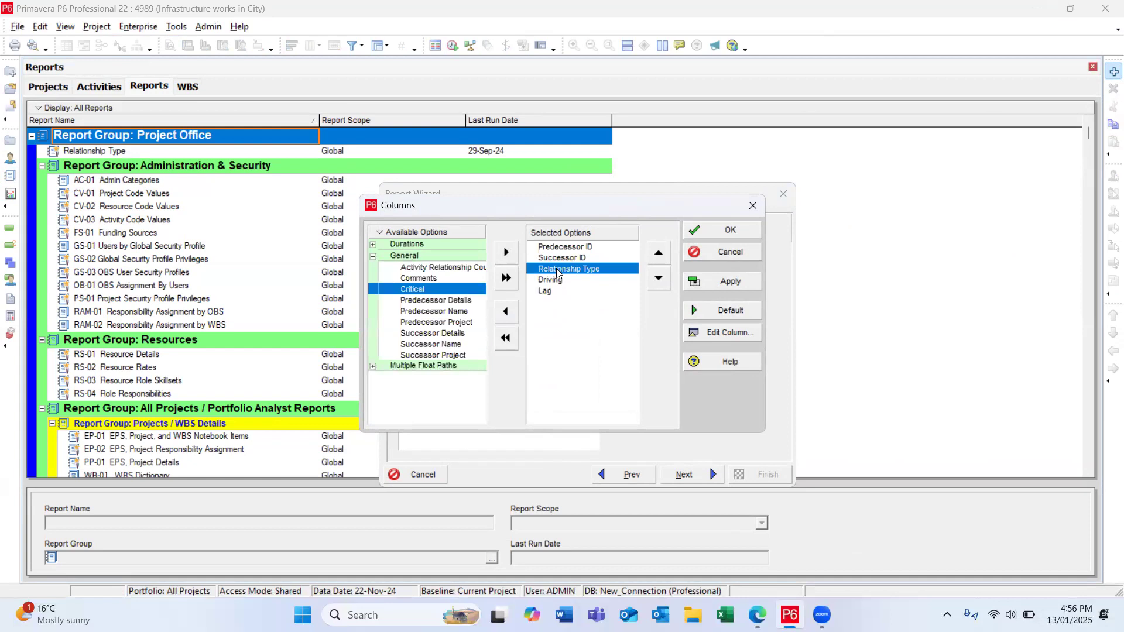
click(553, 281)
click(553, 292)
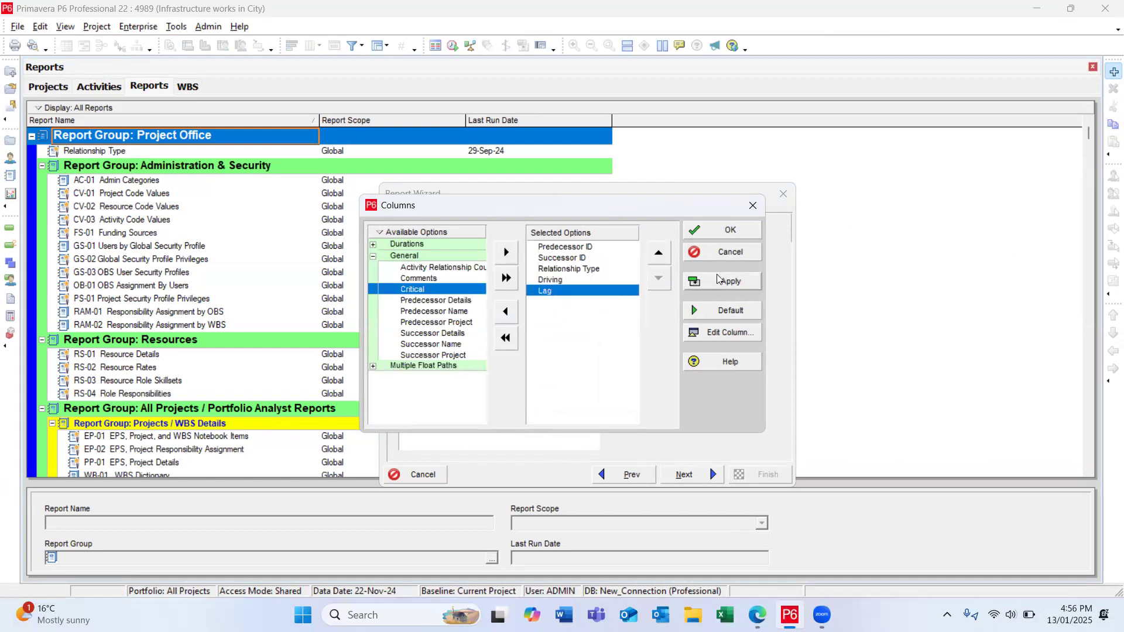
click(723, 229)
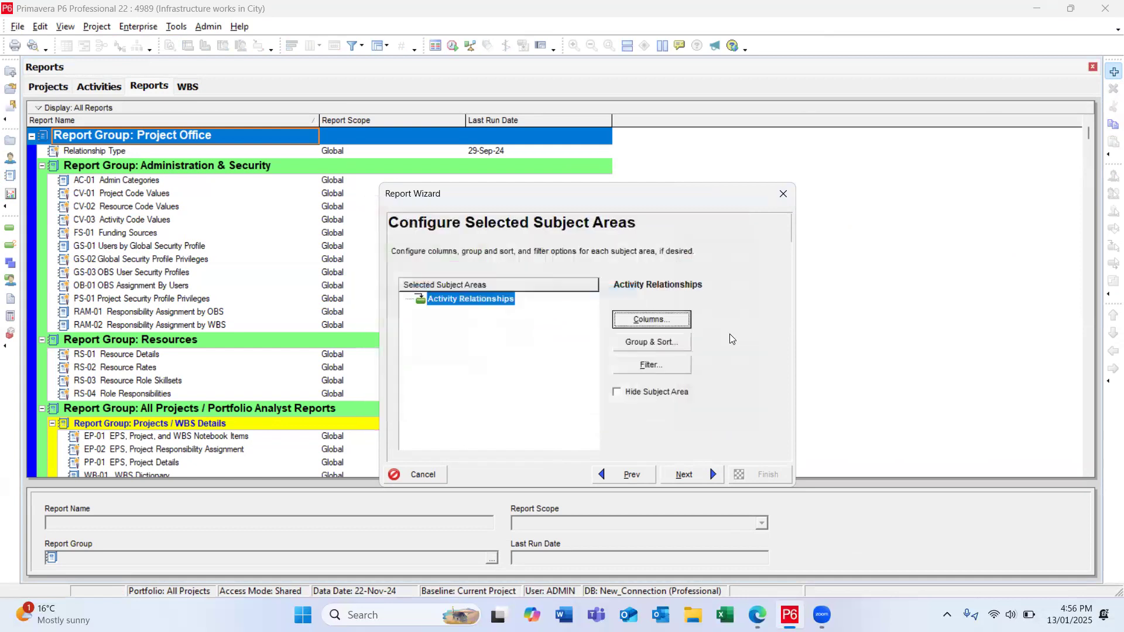
Step: Keep the report's default WBS grouping and filter settings, and continue to the report title
click(655, 349)
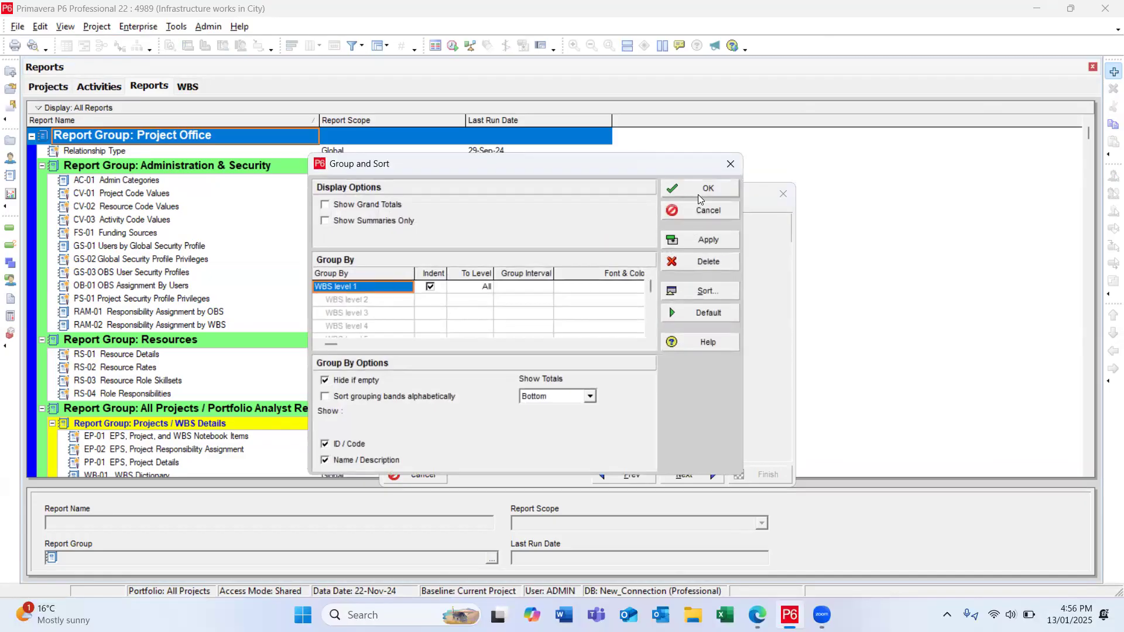
click(699, 191)
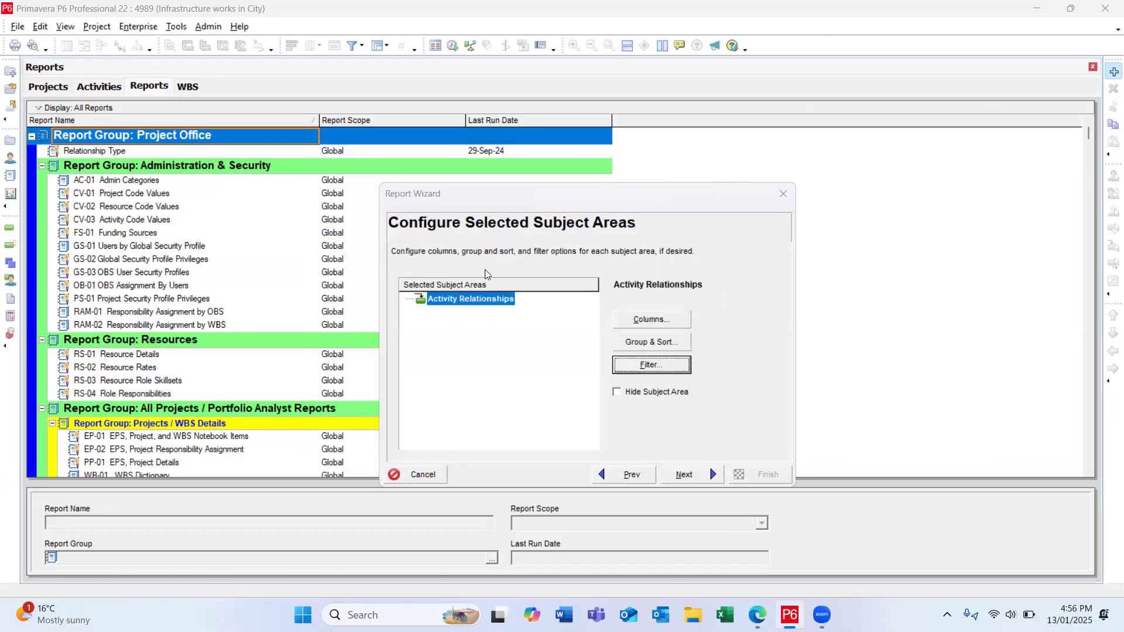
click(652, 364)
click(731, 211)
click(685, 474)
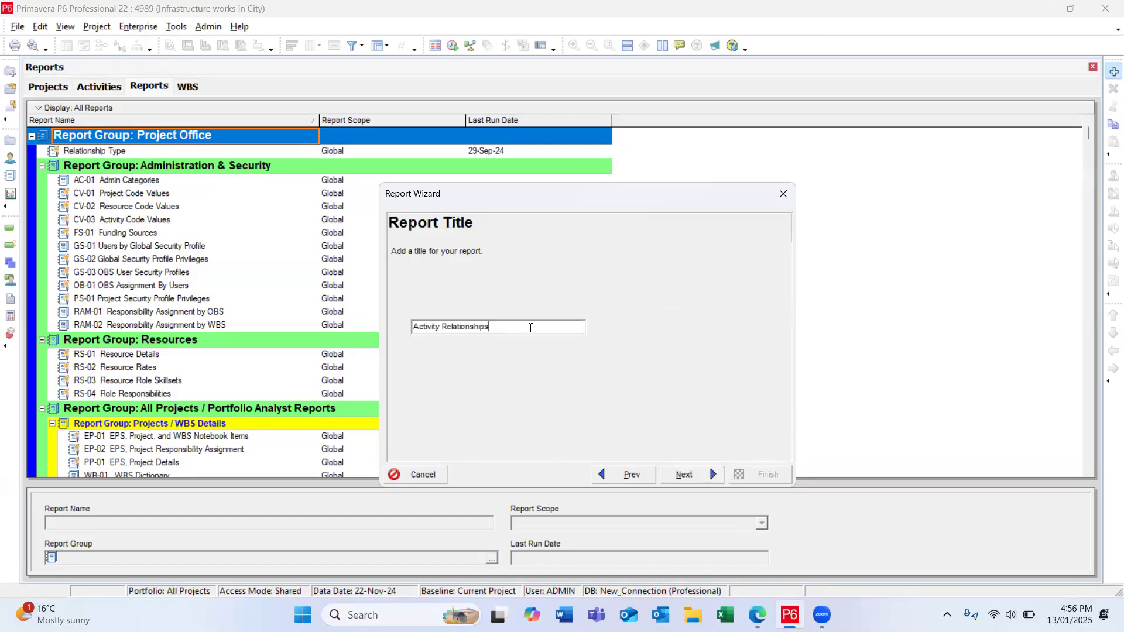
Step: Title the report "Activity Relationships Report" and generate it
text(Report)
click(683, 478)
Step: Run the report as a print preview and check the print settings without printing
click(518, 319)
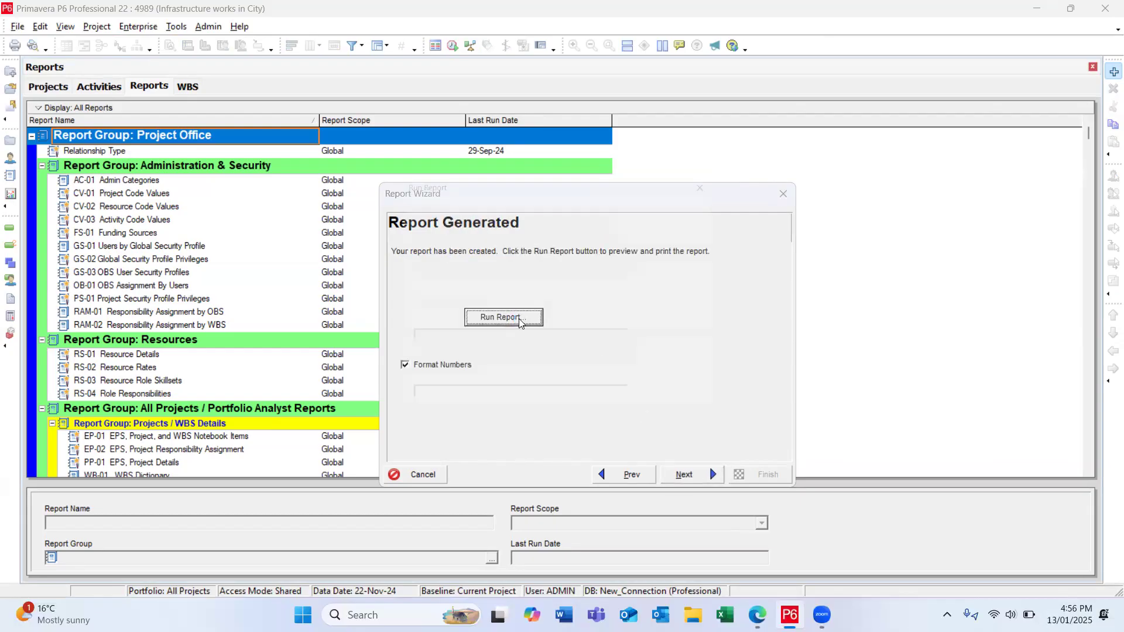
click(686, 199)
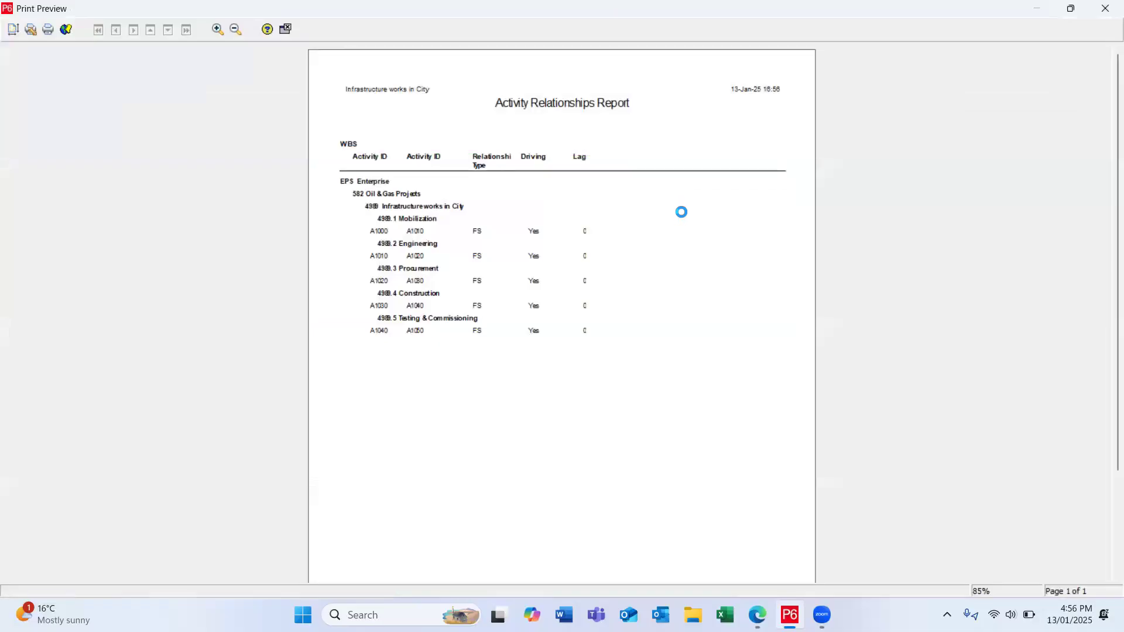
click(48, 30)
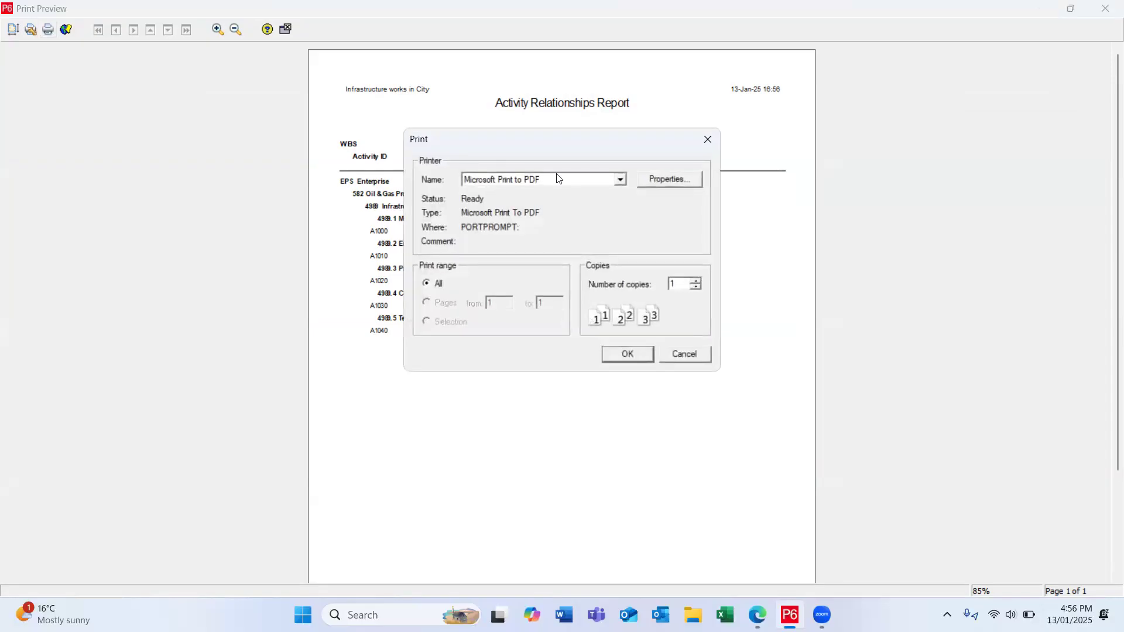
click(683, 352)
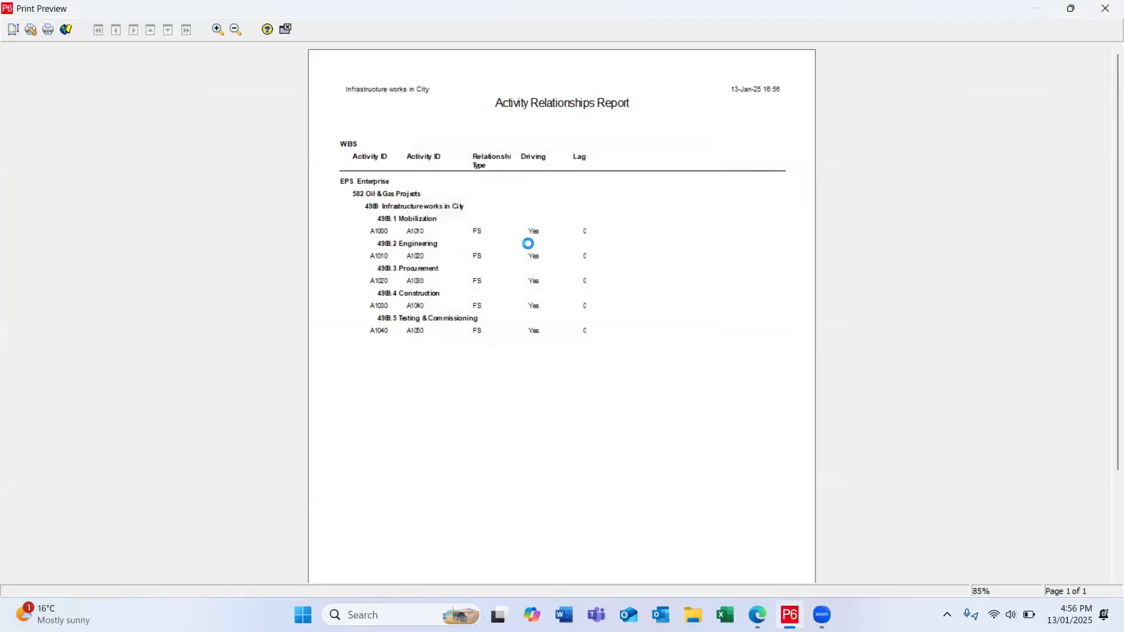